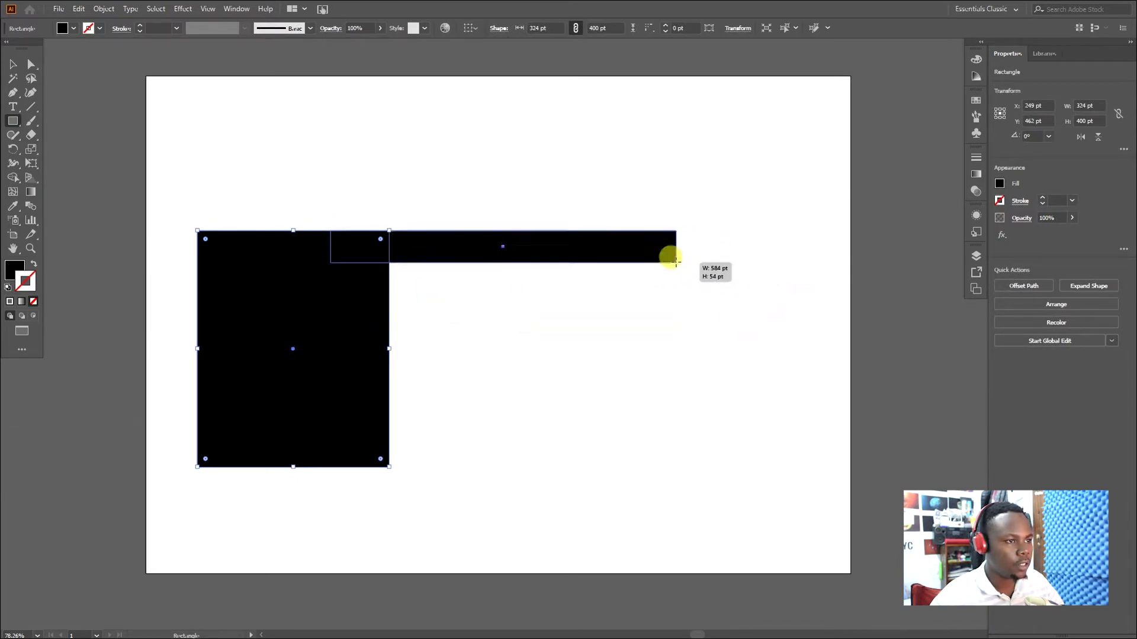
Draw a vertical leg rectangle about 71 by 346 pt beneath the right end of the horizontal bar.
key(v)
click(628, 333)
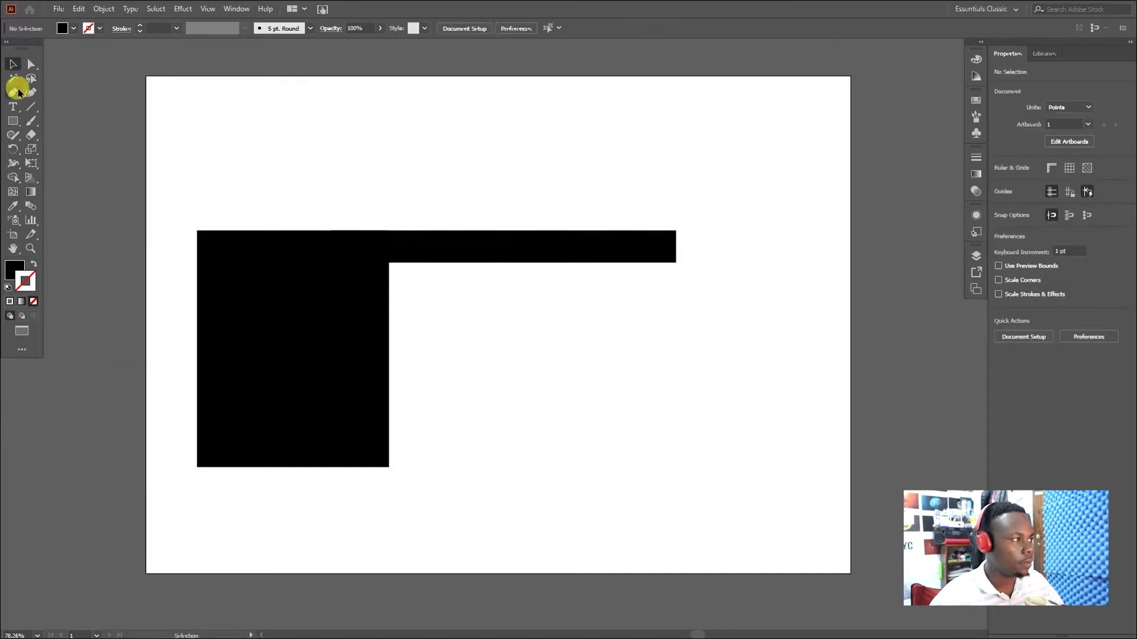
key(m)
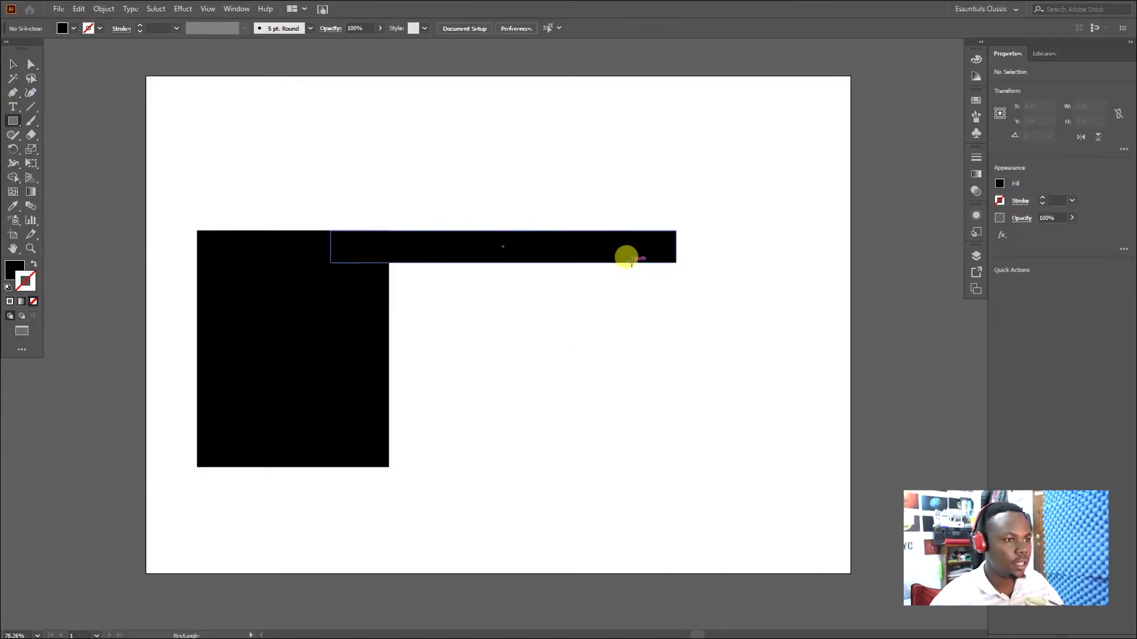
drag(631, 262, 672, 467)
key(v)
click(755, 399)
Select all three rectangles of the desk and move them together closer to the artboard's centre.
key(z)
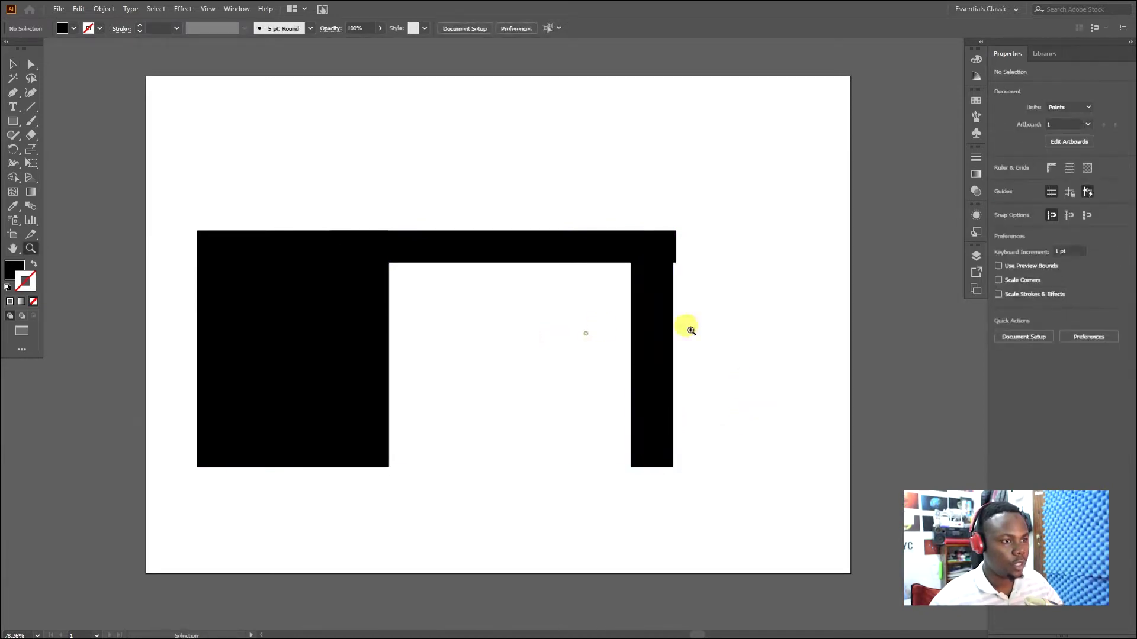
key(space)
drag(678, 331, 795, 355)
drag(642, 355, 734, 358)
key(space)
drag(738, 360, 722, 353)
key(v)
drag(337, 186, 843, 477)
drag(776, 421, 830, 445)
key(space)
drag(850, 483, 853, 406)
Extend the horizontal bar's right end past the leg to a width of about 604 pt.
key(ctrl+h)
click(928, 288)
click(850, 228)
drag(858, 227, 874, 225)
click(888, 309)
click(865, 226)
click(876, 314)
Fill the large cabinet rectangle with orange-brown #c17333.
click(460, 217)
key(z)
drag(460, 206, 775, 175)
key(space)
drag(797, 237, 456, 300)
drag(617, 303, 582, 339)
key(space)
key(v)
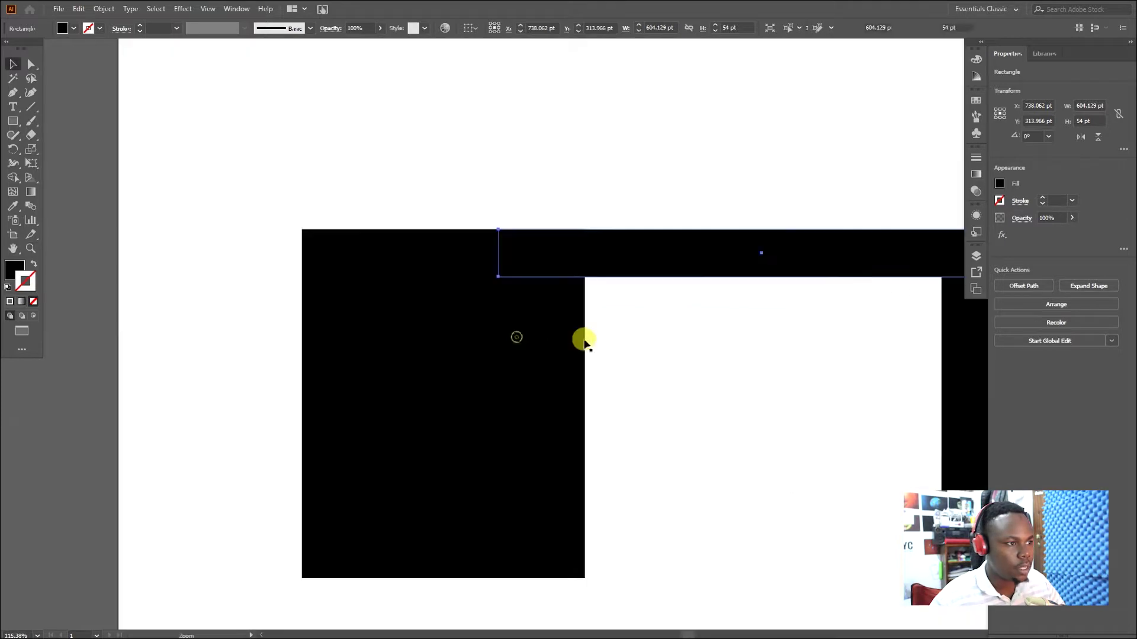
click(546, 396)
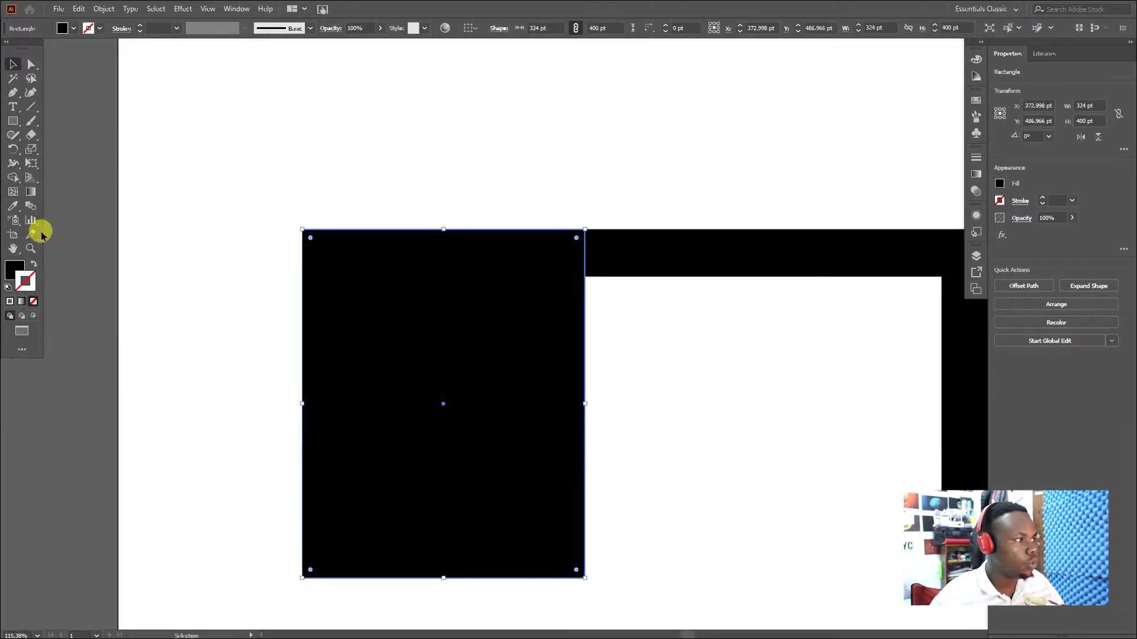
double_click(12, 272)
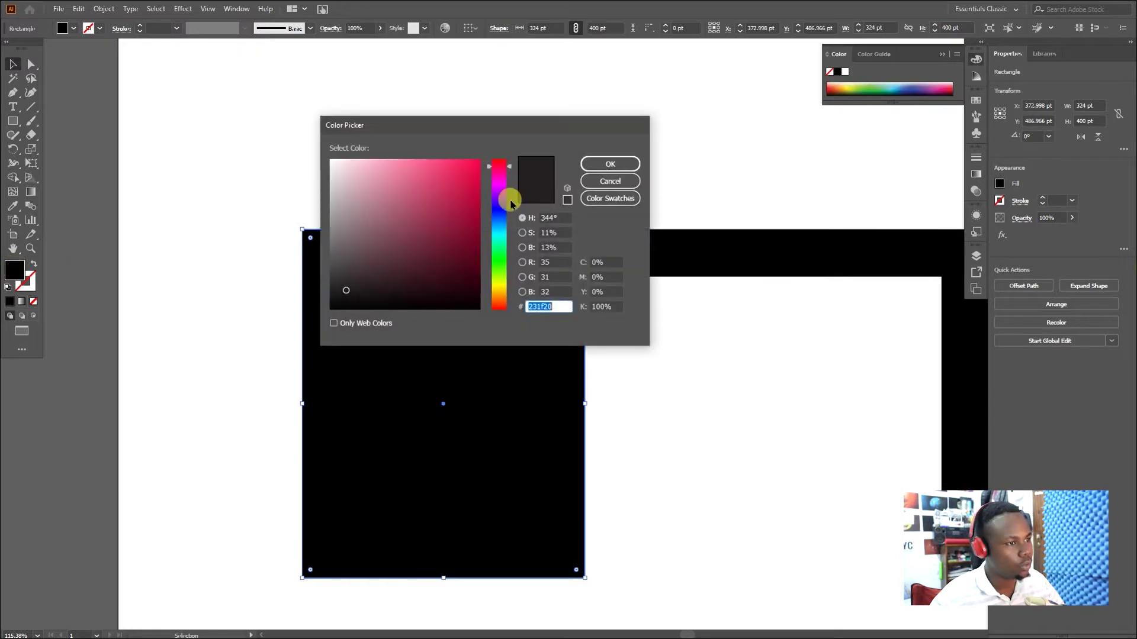
drag(502, 130, 878, 118)
drag(866, 289, 870, 299)
drag(833, 244, 808, 191)
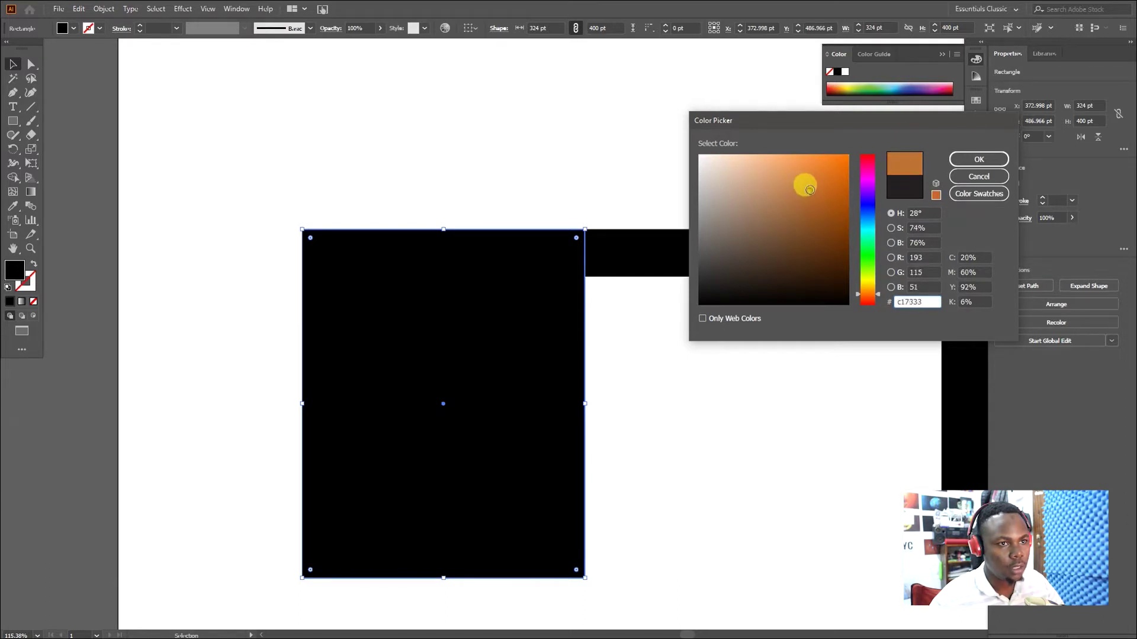
click(980, 159)
click(589, 174)
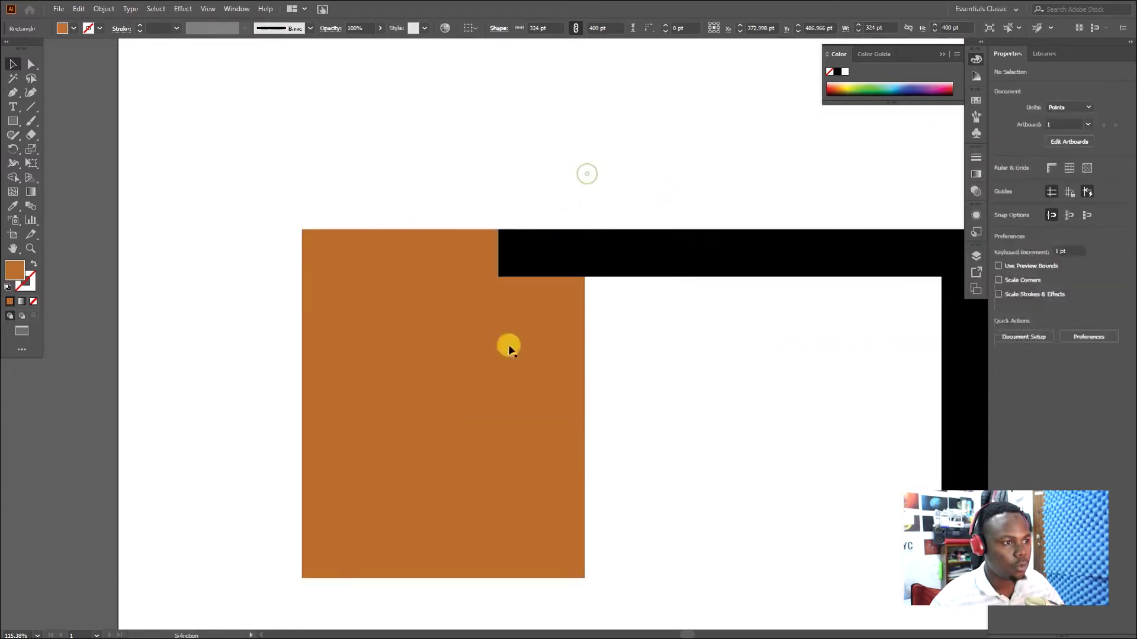
Copy the cabinet's orange-brown fill onto the horizontal desktop bar with the Eyedropper.
click(510, 378)
click(616, 250)
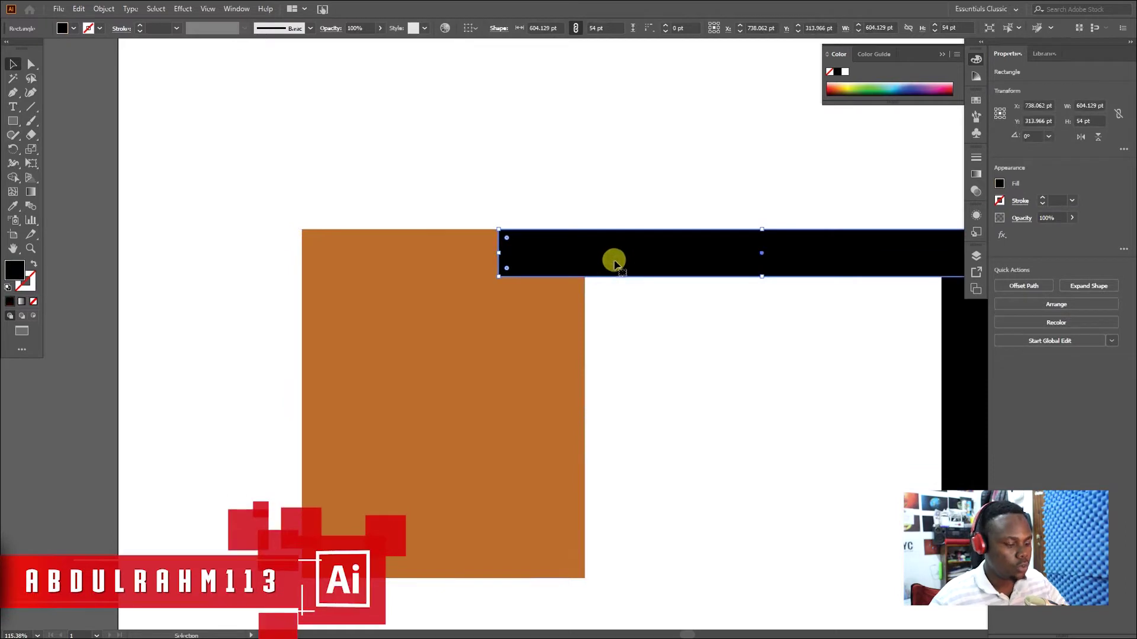
key(i)
click(510, 404)
scroll(613, 358, down, 1)
scroll(613, 361, right, 3)
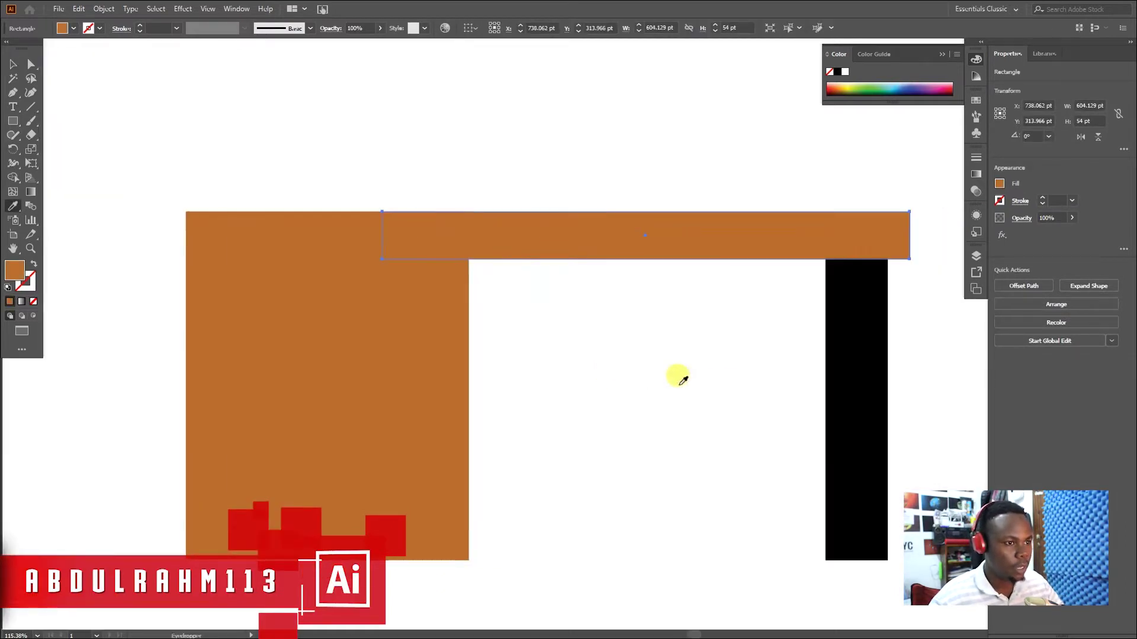
Copy the cabinet's orange-brown fill onto the vertical leg with the Eyedropper.
key(v)
click(838, 374)
key(i)
click(375, 386)
key(v)
click(655, 396)
Change the desktop bar's fill to a darker orange-brown than the cabinet.
click(606, 227)
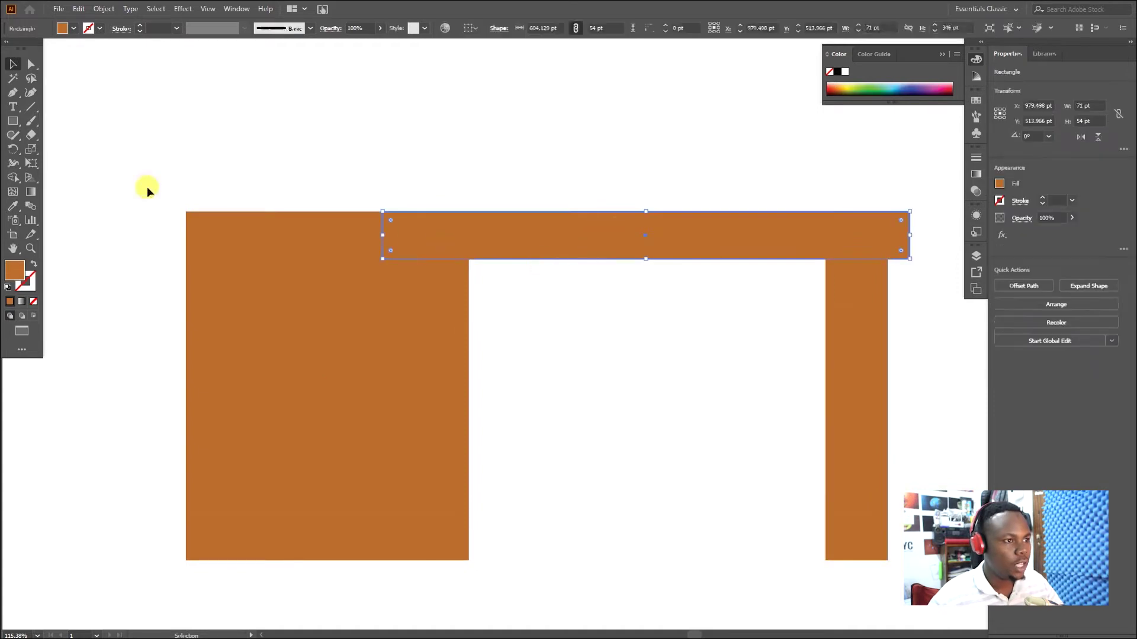
double_click(20, 277)
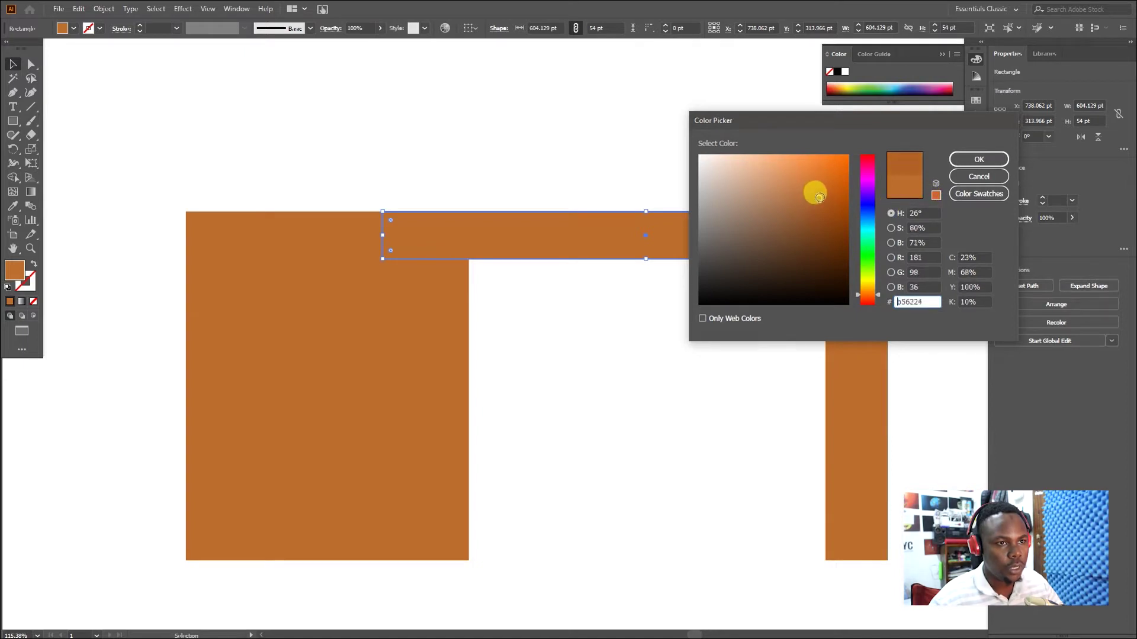
click(974, 159)
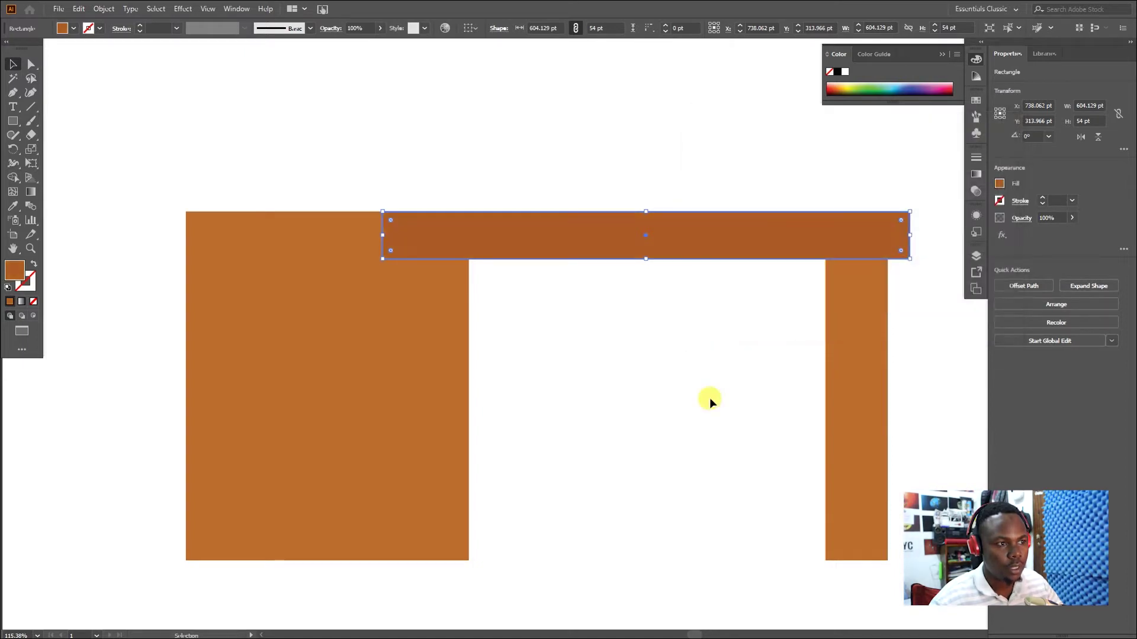
click(710, 396)
Set the vertical leg's fill to darker brown #9e541d.
click(847, 381)
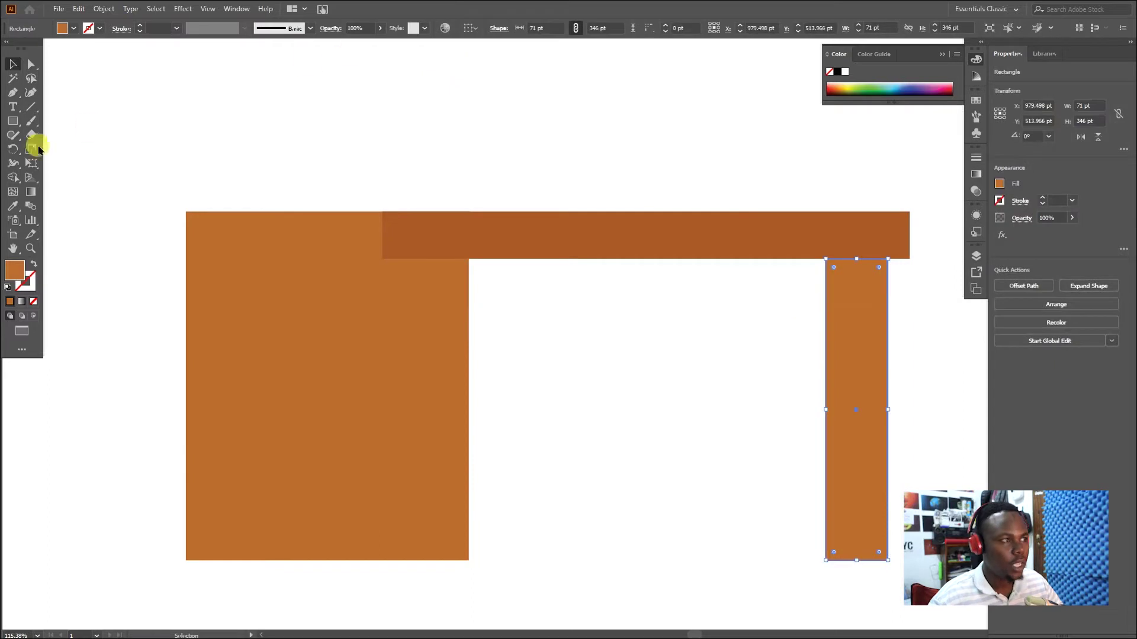
double_click(15, 271)
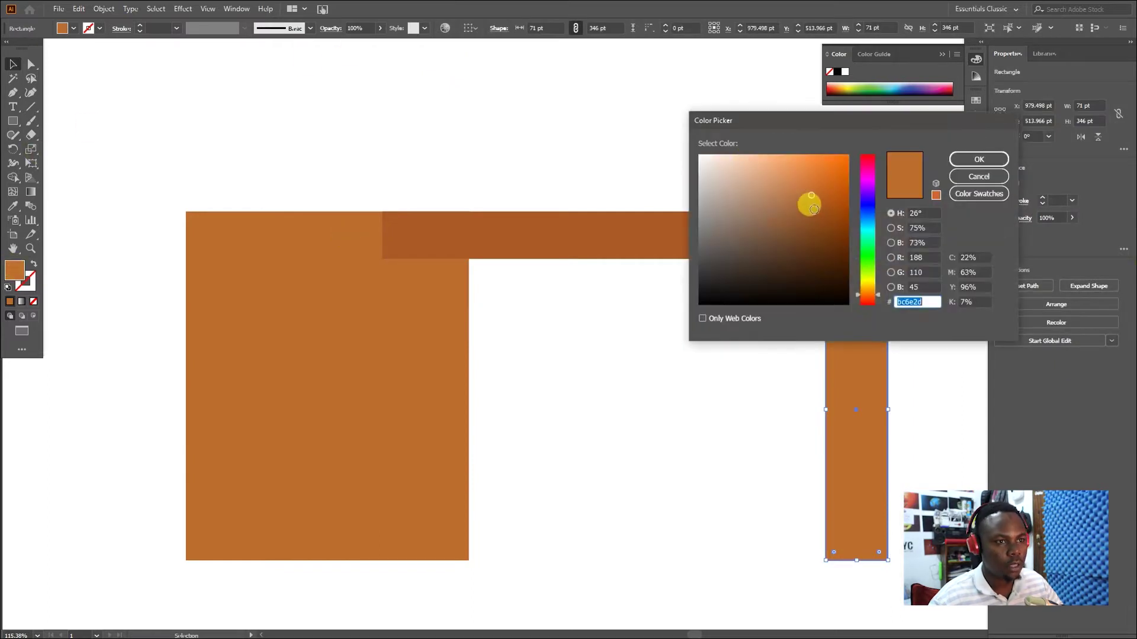
drag(813, 197, 821, 210)
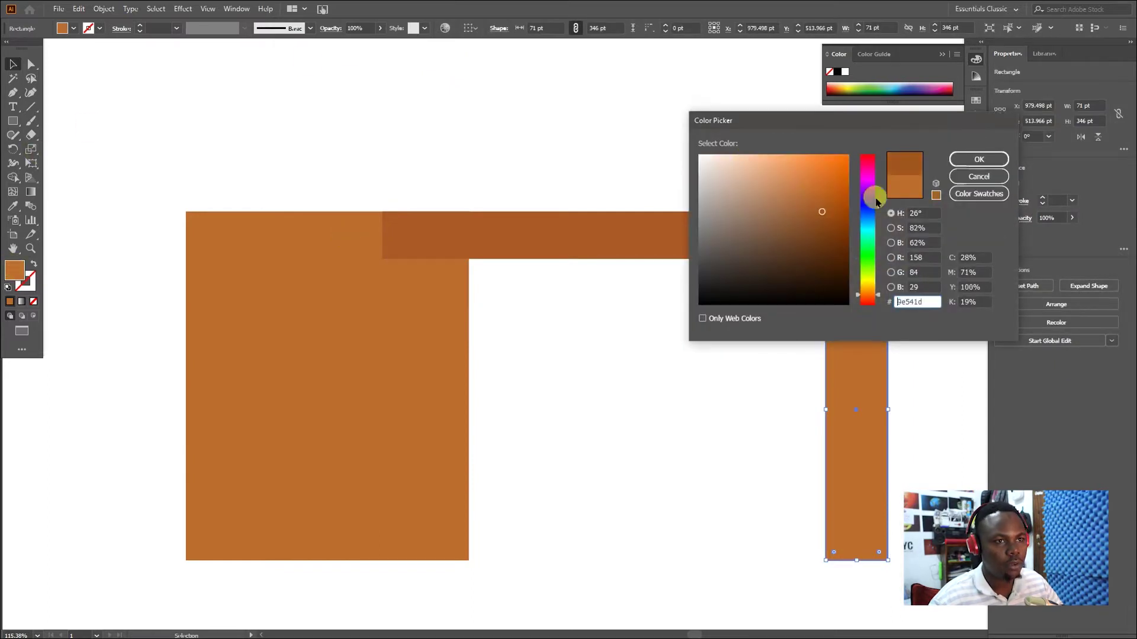
click(978, 160)
click(637, 444)
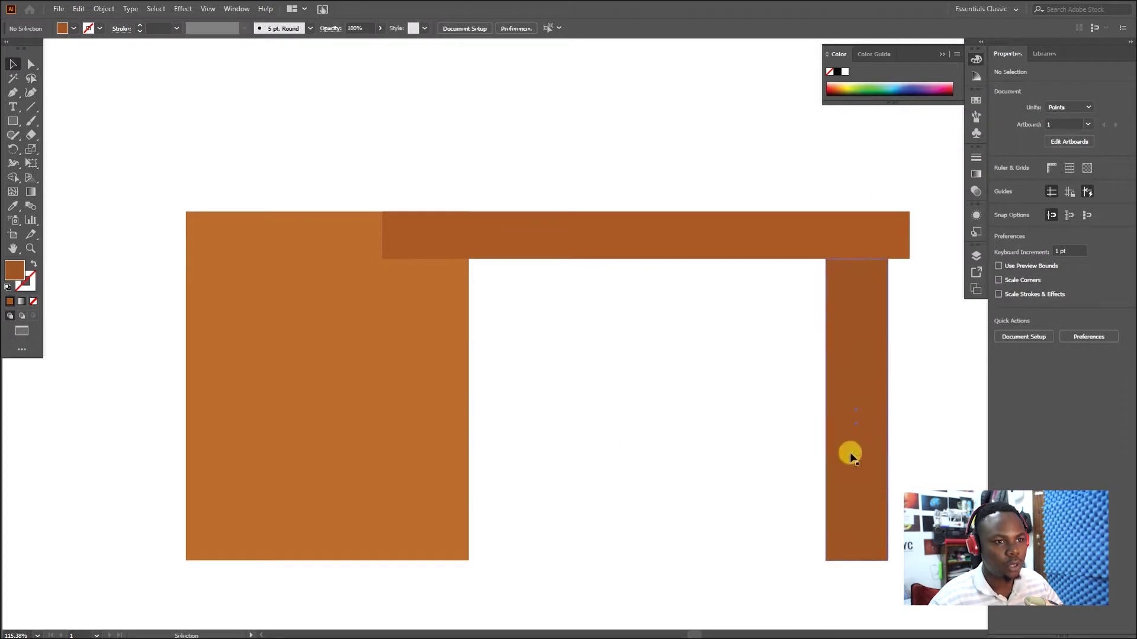
Try to move the leg up so it overlaps the desktop bar.
drag(874, 311, 875, 277)
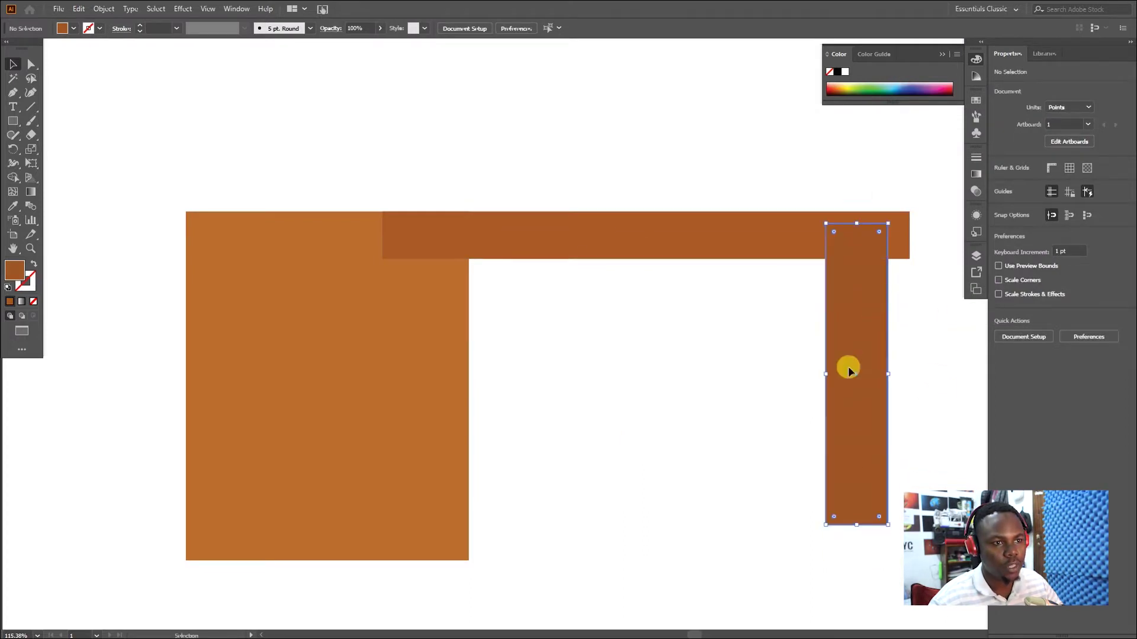
click(712, 465)
click(863, 267)
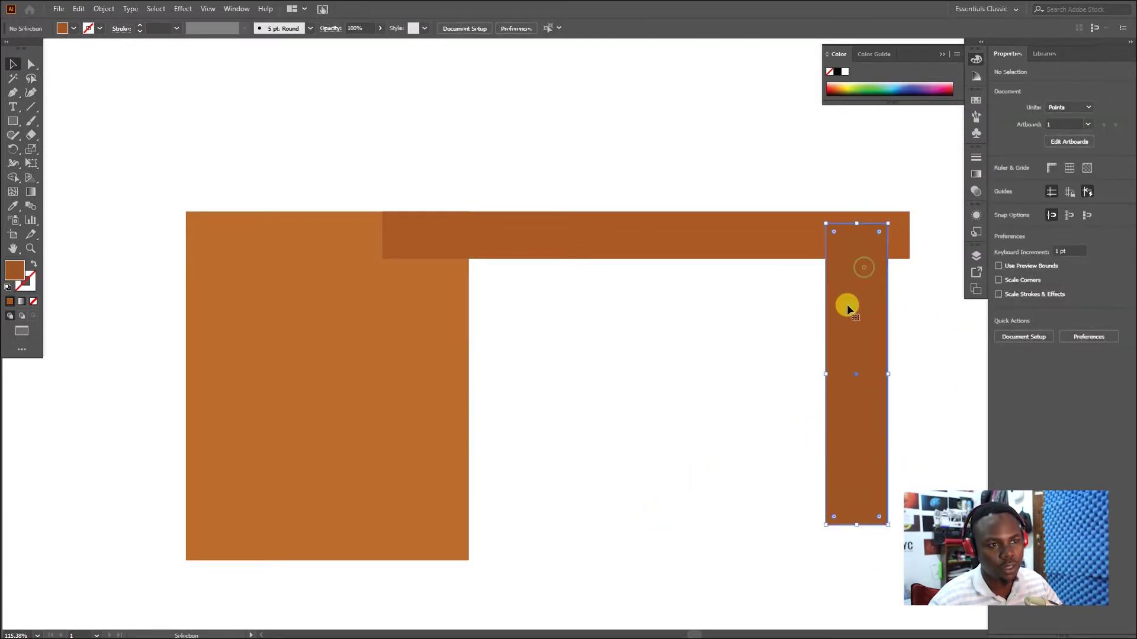
key(ctrl+z)
click(658, 458)
Try sending the desktop bar behind the cabinet, and bring it back to the front.
click(439, 244)
key(ctrl+shift+[)
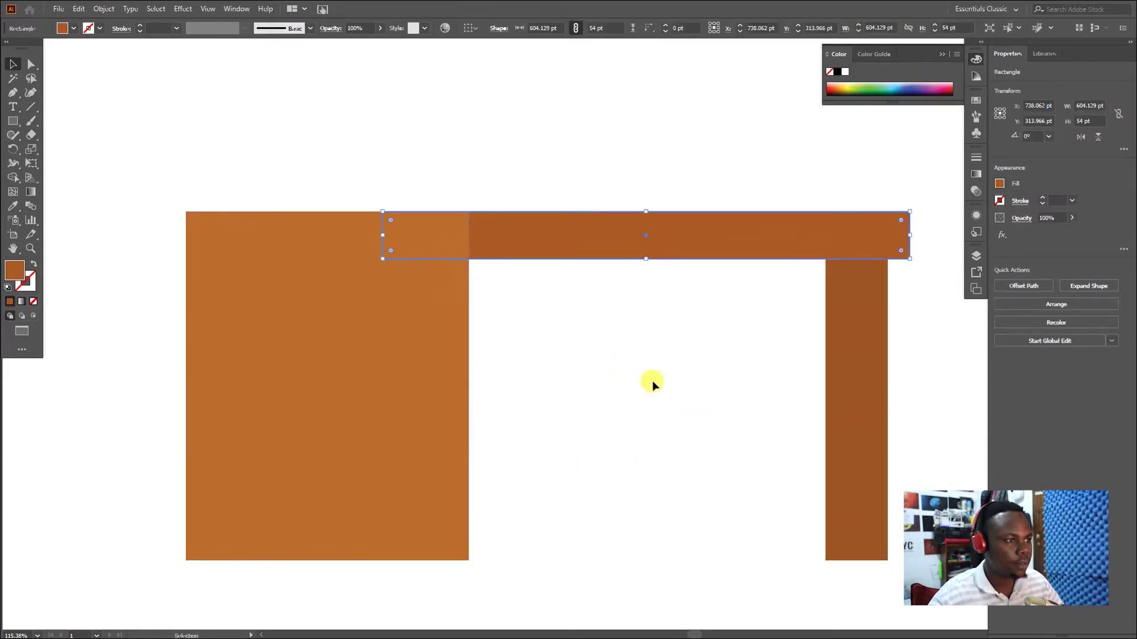
key(ctrl+shift+])
Shorten the desktop bar from its left end to about 505 pt so it meets the cabinet's right edge.
drag(383, 234, 469, 251)
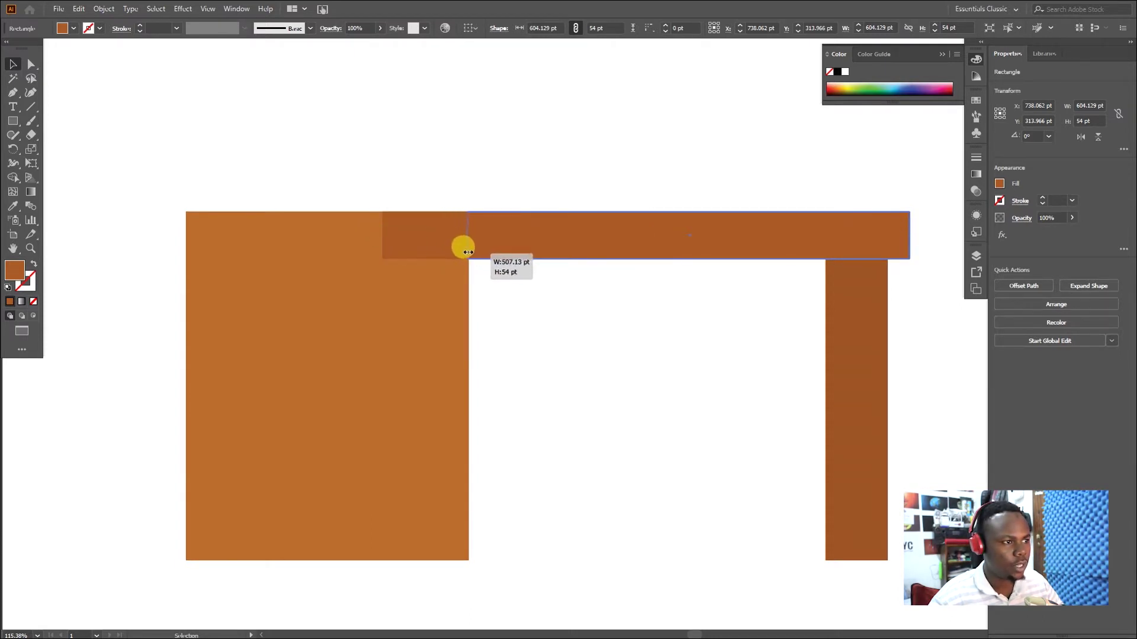
drag(469, 254, 469, 255)
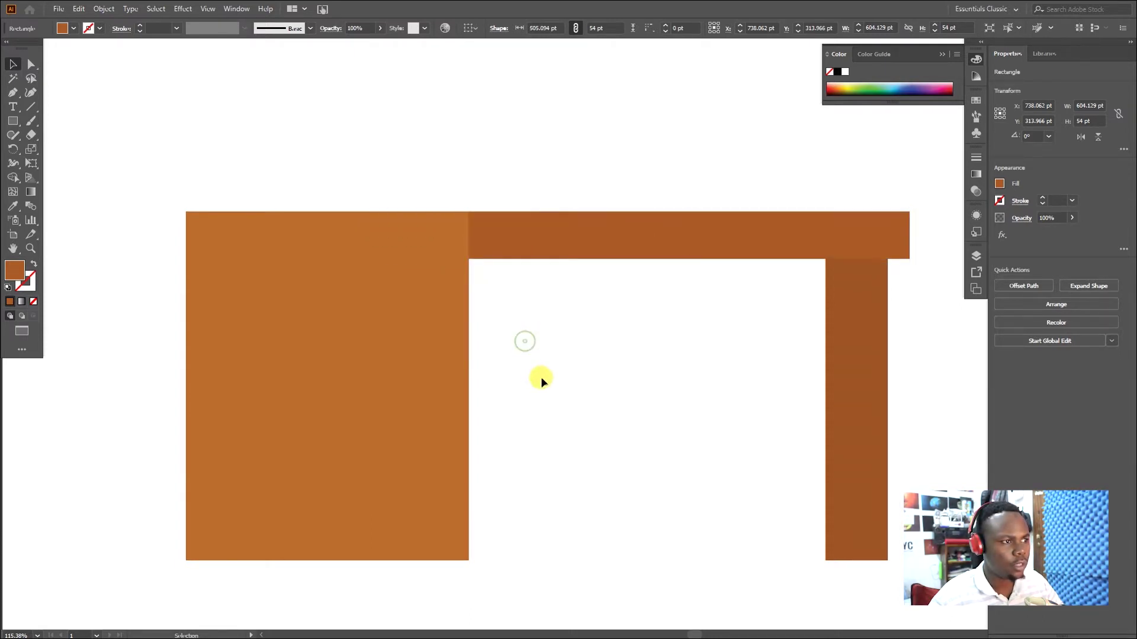
click(536, 373)
Draw a door rectangle about 167 by 339 pt on the left part of the cabinet.
drag(670, 508, 705, 509)
click(389, 432)
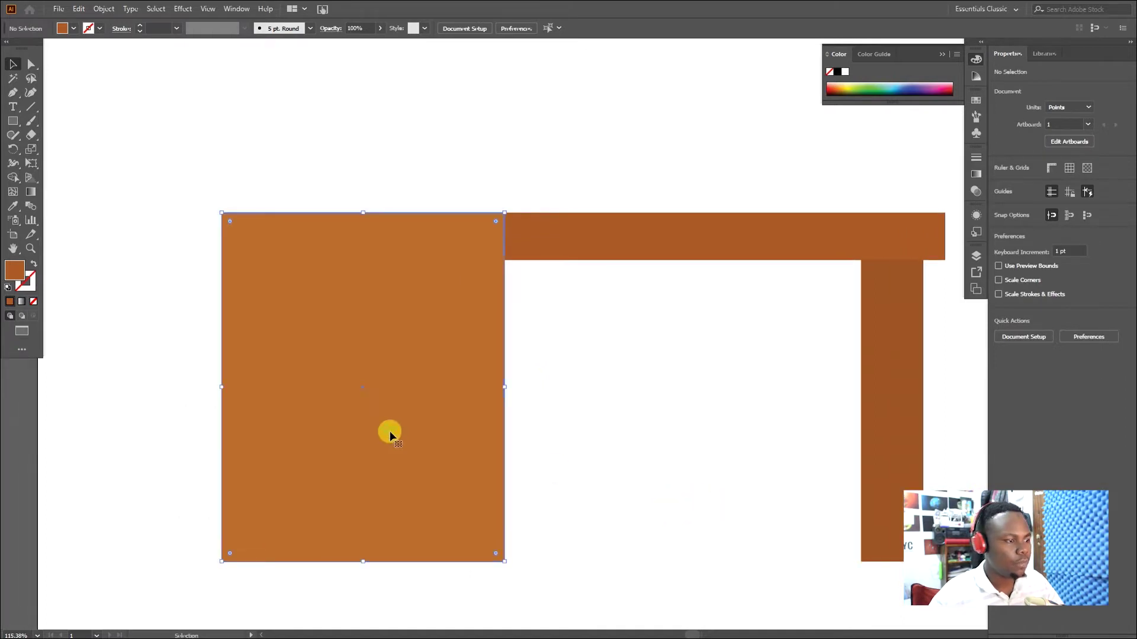
click(13, 122)
drag(234, 252, 380, 547)
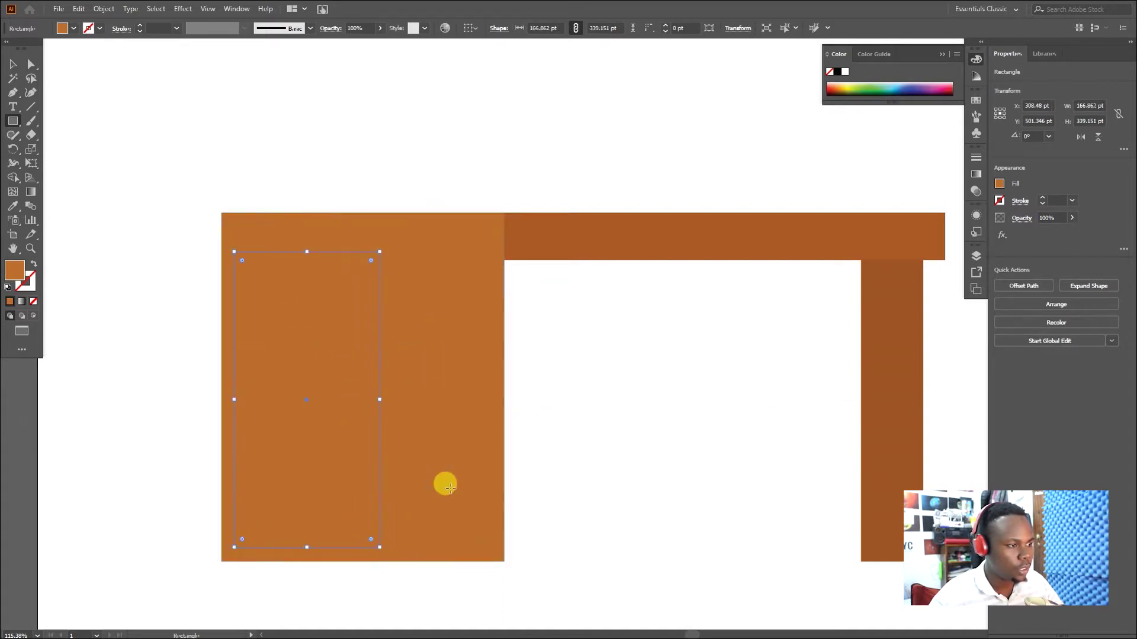
Give the door rectangle a black stroke with no fill.
key(i)
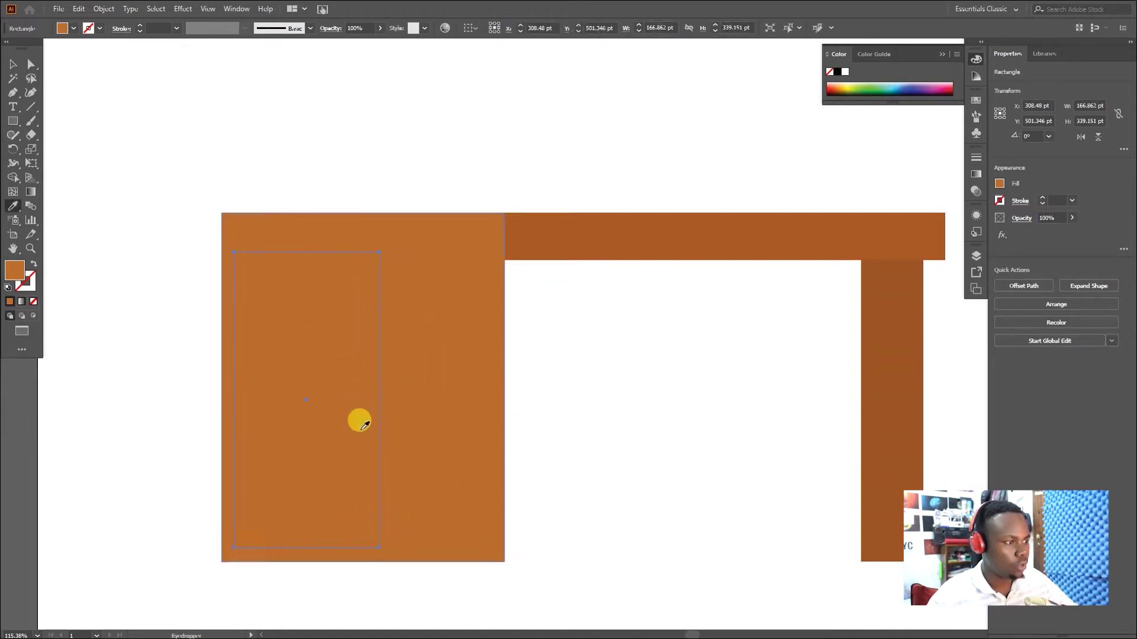
double_click(8, 278)
drag(702, 229, 666, 337)
click(978, 159)
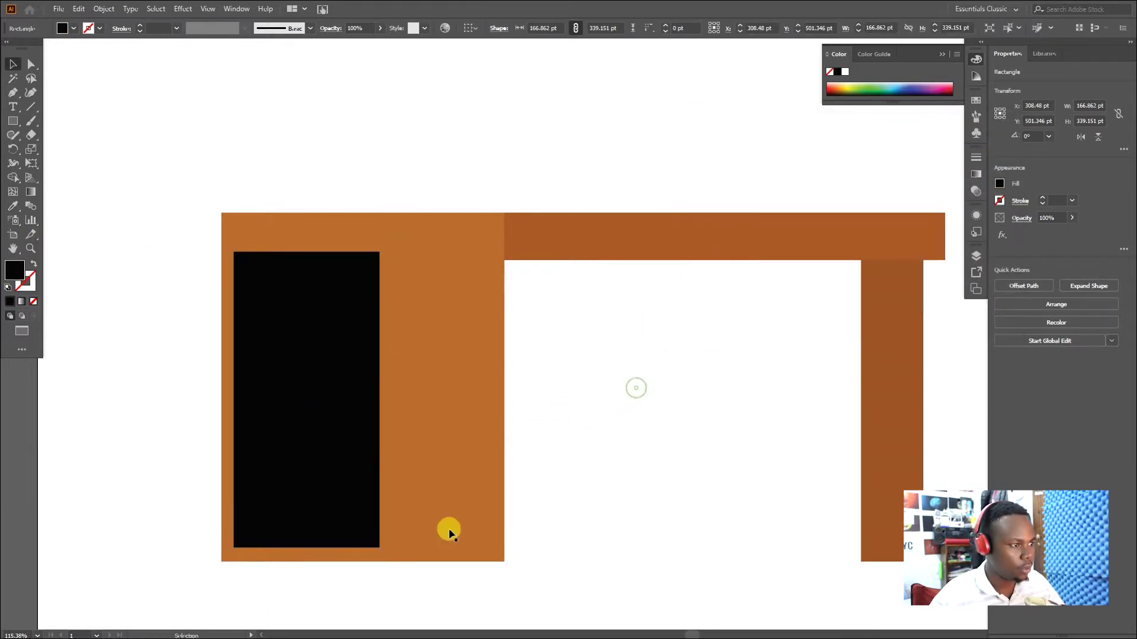
key(v)
key(shift+x)
key(z)
drag(228, 382, 553, 445)
drag(431, 465, 555, 418)
drag(515, 343, 617, 337)
drag(614, 330, 515, 307)
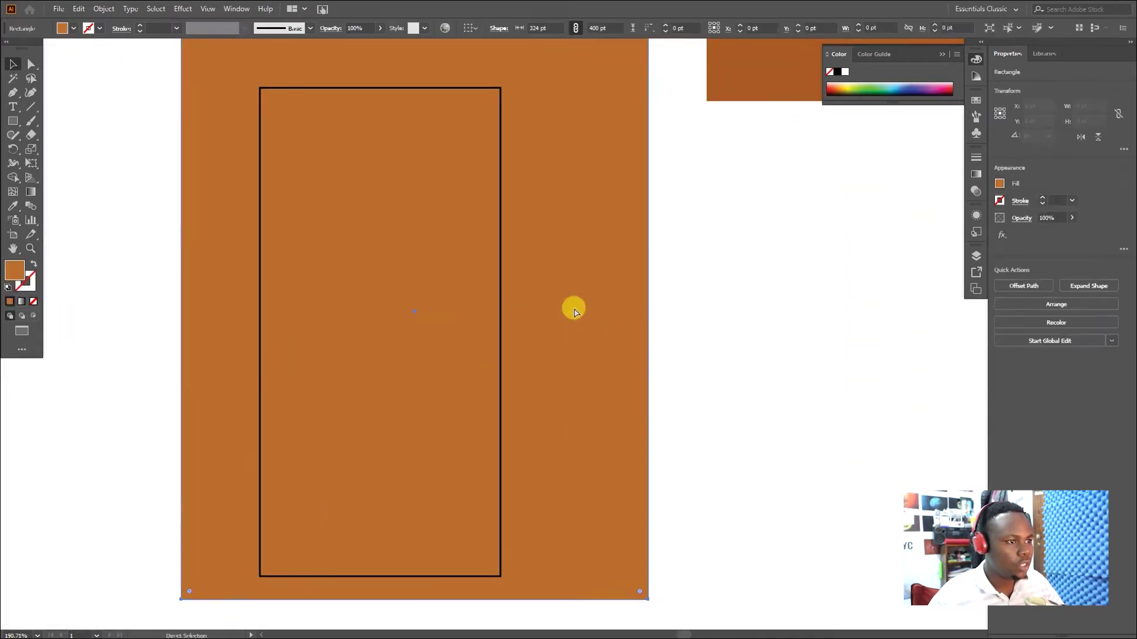
key(ctrl+z)
Draw a door knob circle about 16 pt across just inside the door's left edge, at mid-height.
key(z)
drag(594, 302, 579, 374)
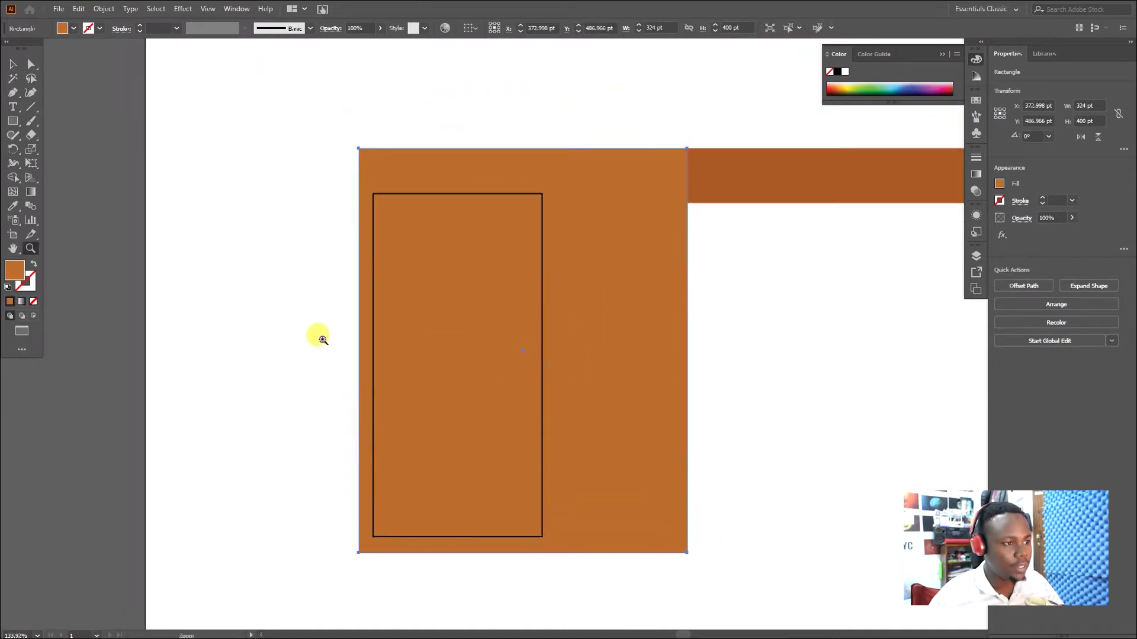
drag(12, 121, 86, 151)
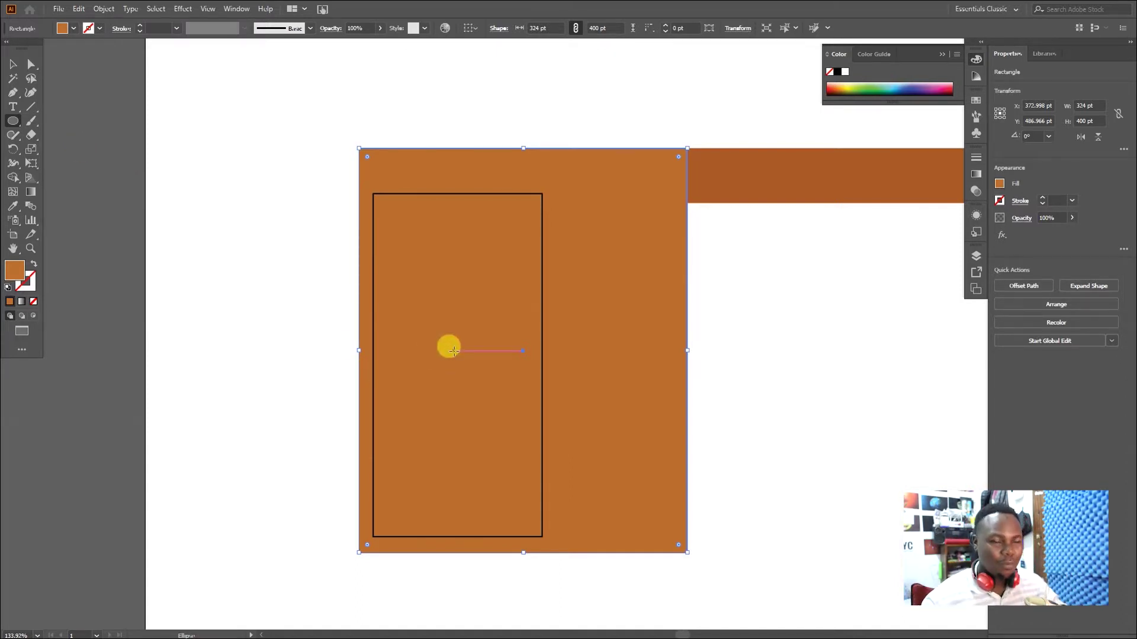
key(v)
click(329, 343)
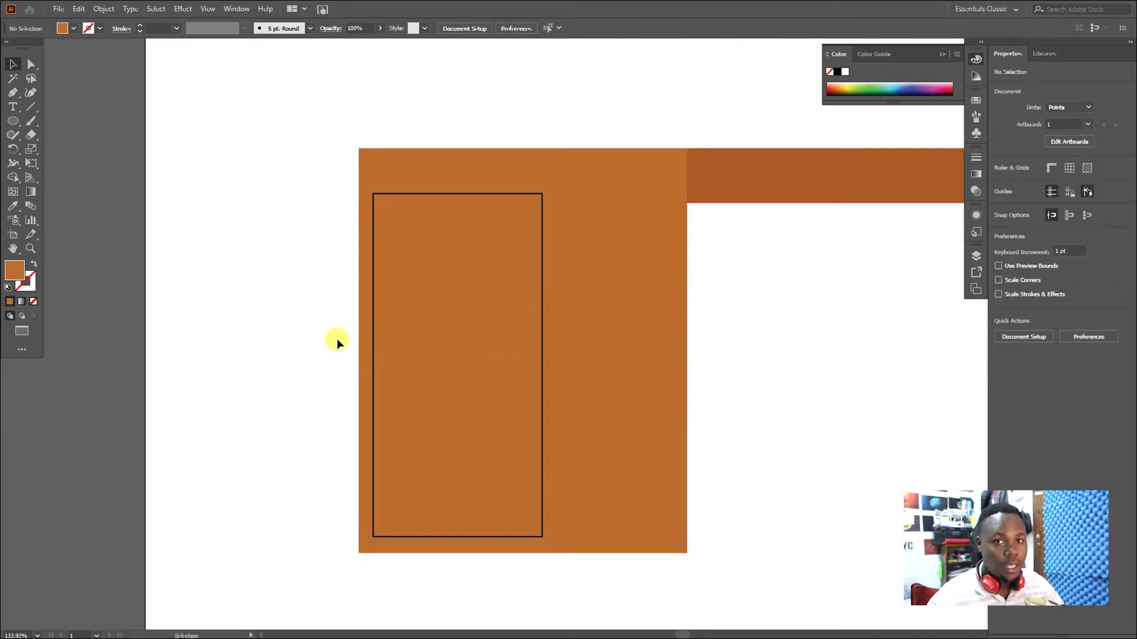
click(13, 120)
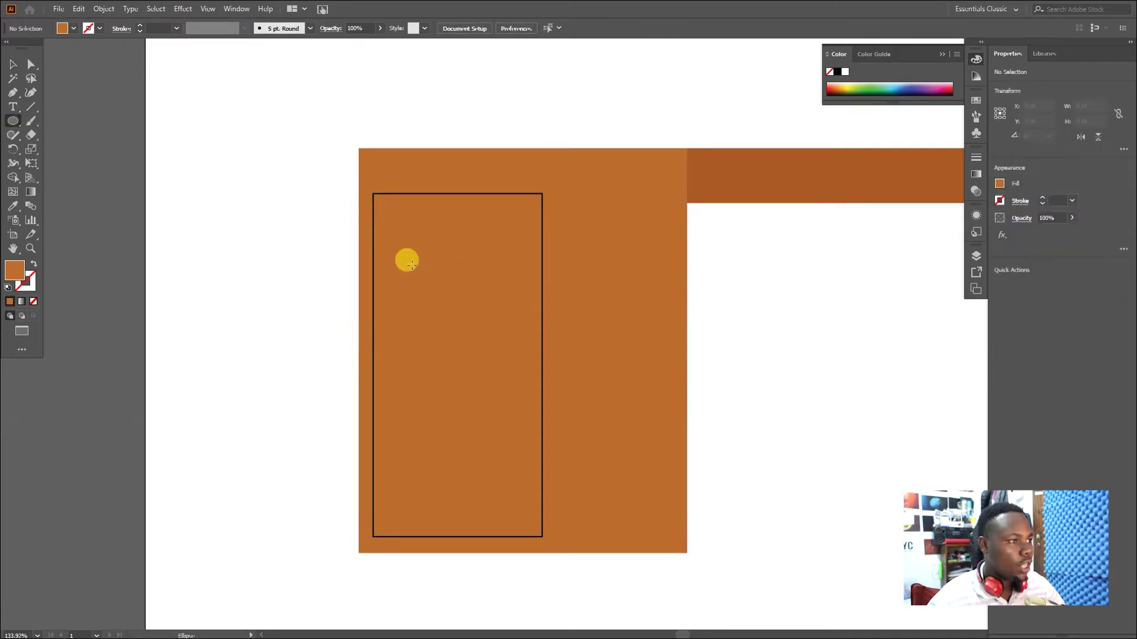
drag(379, 344, 377, 357)
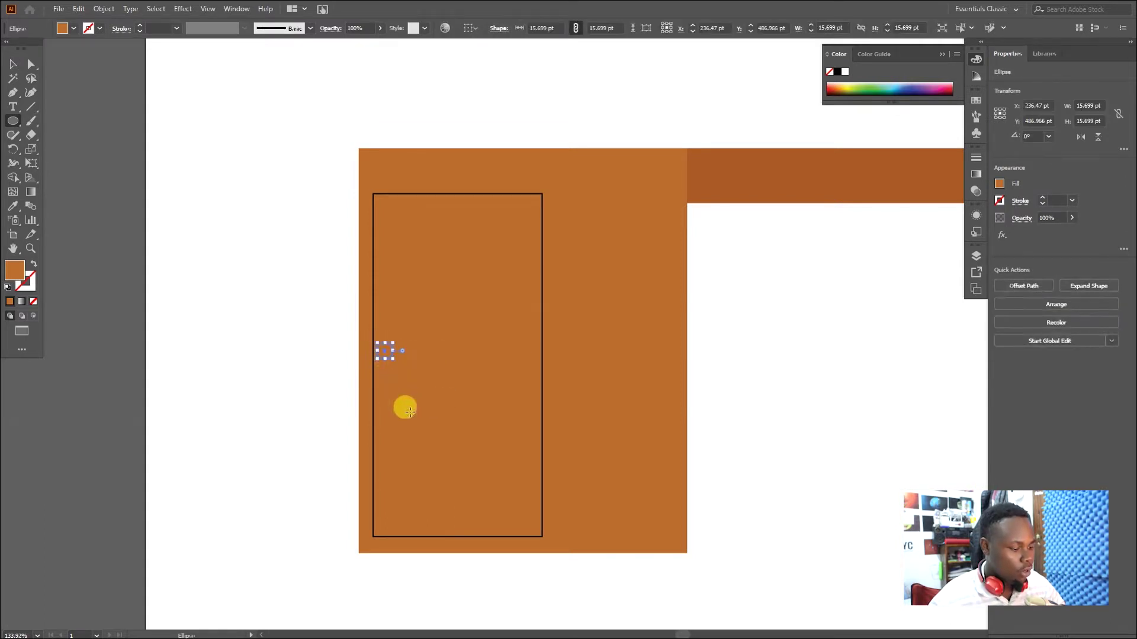
Fill the knob circle with the door outline's black and move it beside the door's right edge.
key(i)
click(372, 277)
key(shift+x)
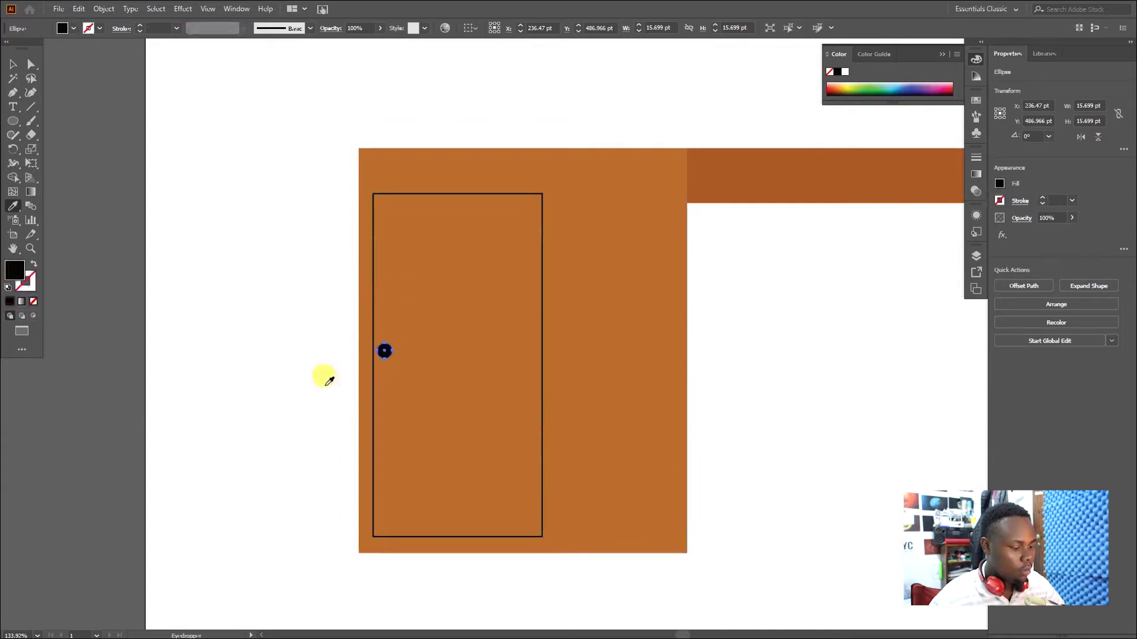
key(v)
click(301, 378)
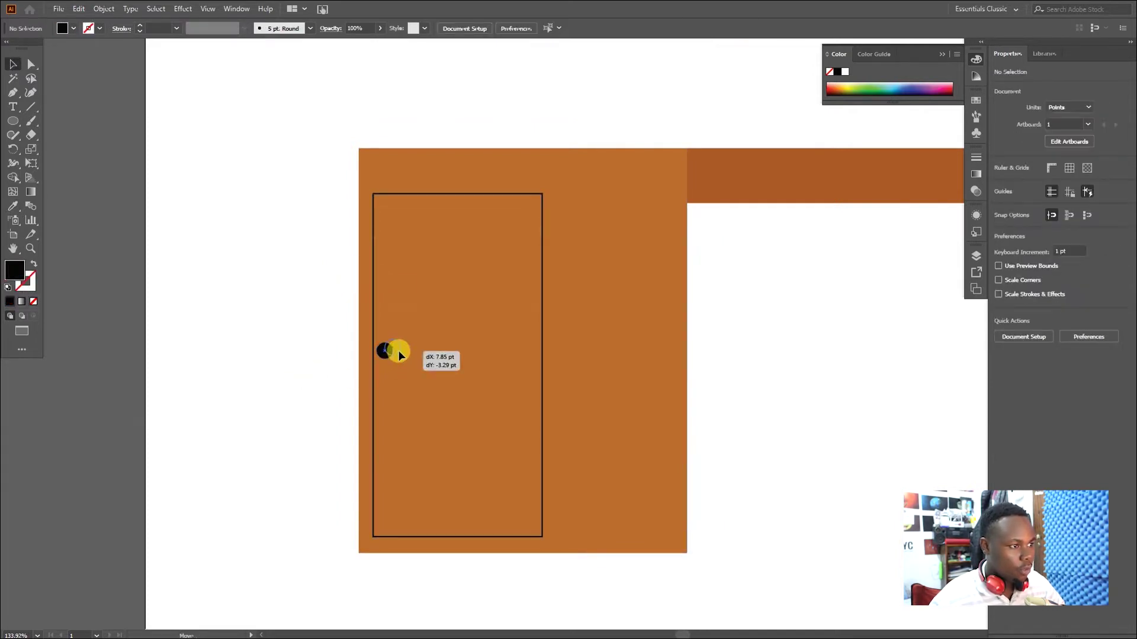
drag(398, 354, 761, 330)
click(811, 419)
Draw a black circle about 7 pt across just below the door knob.
key(z)
drag(616, 310, 659, 293)
key(v)
click(19, 122)
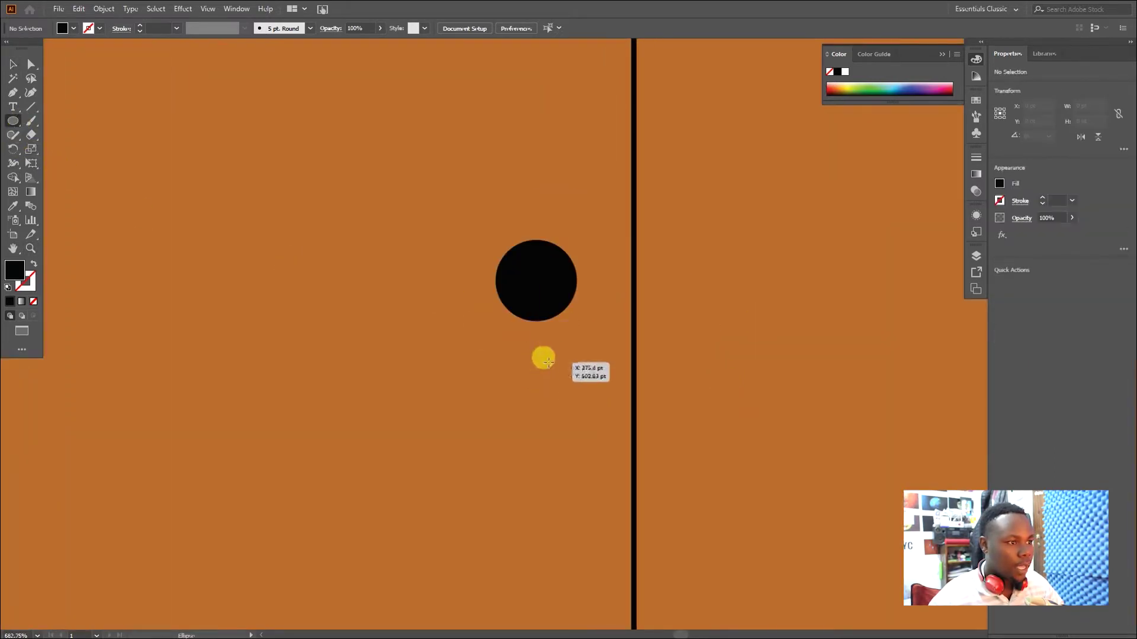
drag(531, 382, 513, 396)
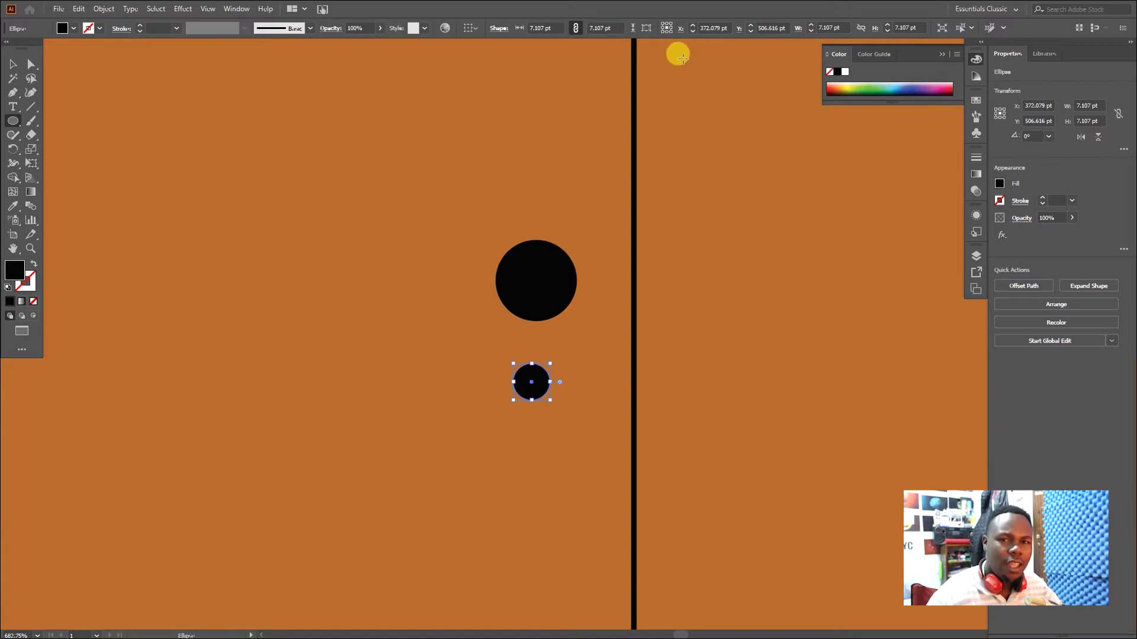
key(v)
Draw a narrow upright rectangle overlapping the small circle's lower part and fully round its corners.
drag(499, 414, 739, 368)
drag(645, 400, 514, 422)
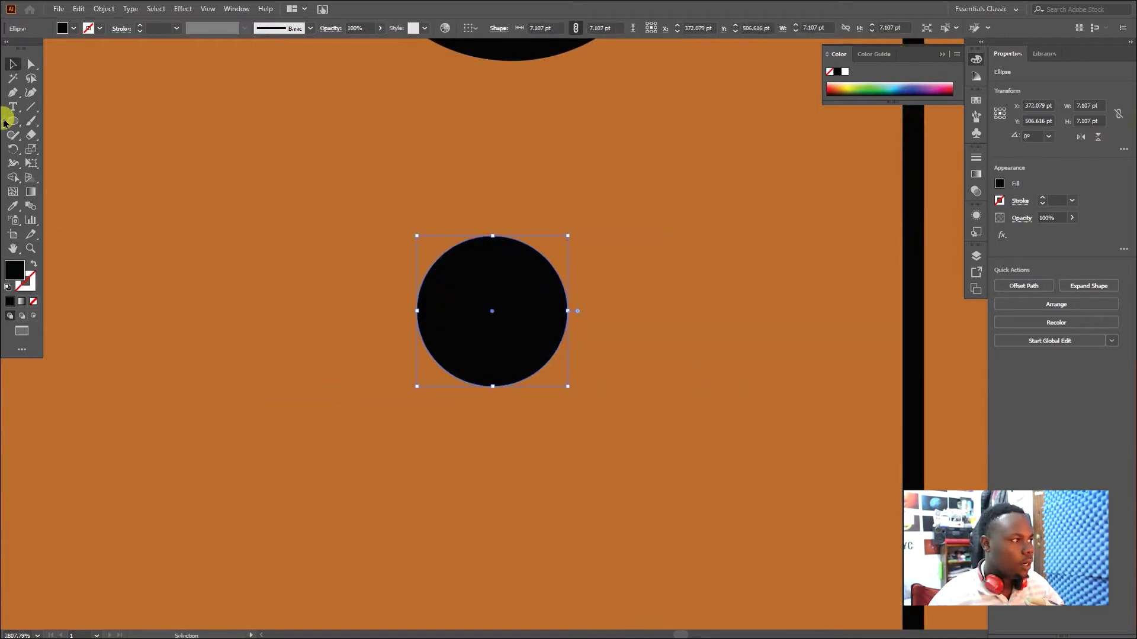
drag(13, 118, 51, 118)
drag(434, 342, 522, 472)
key(v)
drag(472, 438, 507, 397)
click(656, 364)
Select the small circle and the rounded bar and open the Pathfinder panel.
drag(548, 279, 548, 280)
shift+click(495, 374)
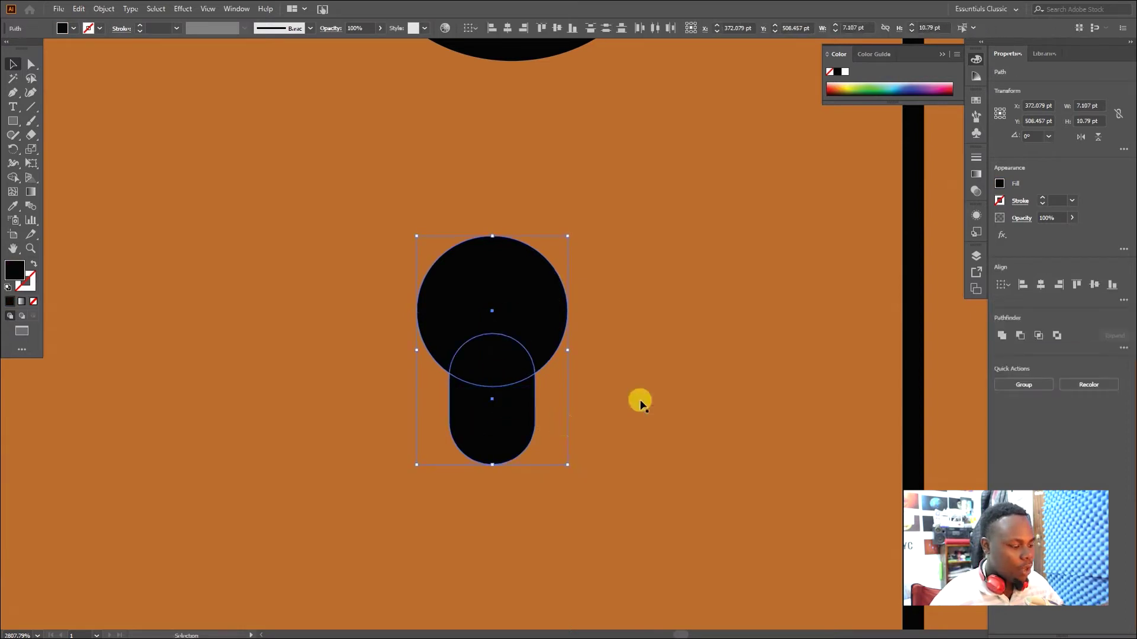
click(546, 435)
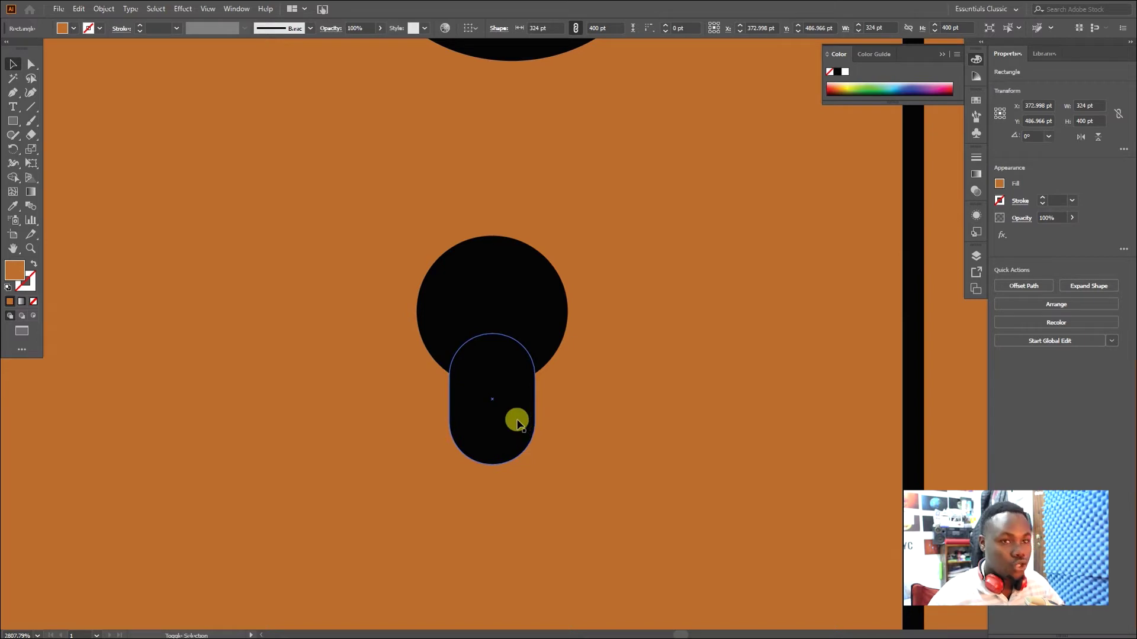
shift+click(517, 422)
shift+click(546, 284)
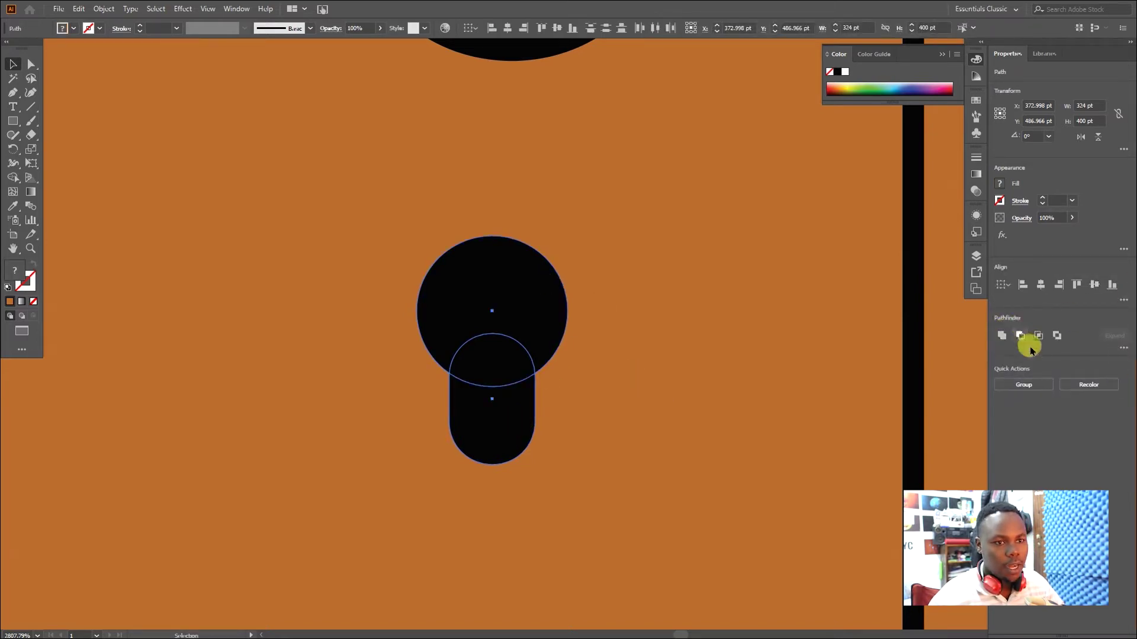
click(237, 8)
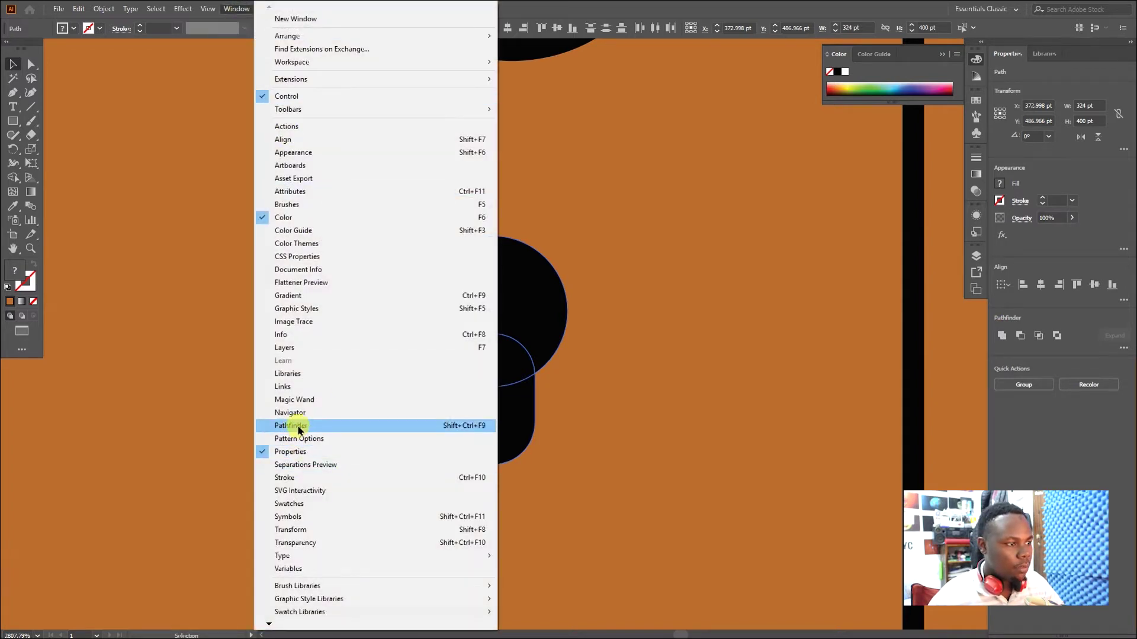
click(291, 425)
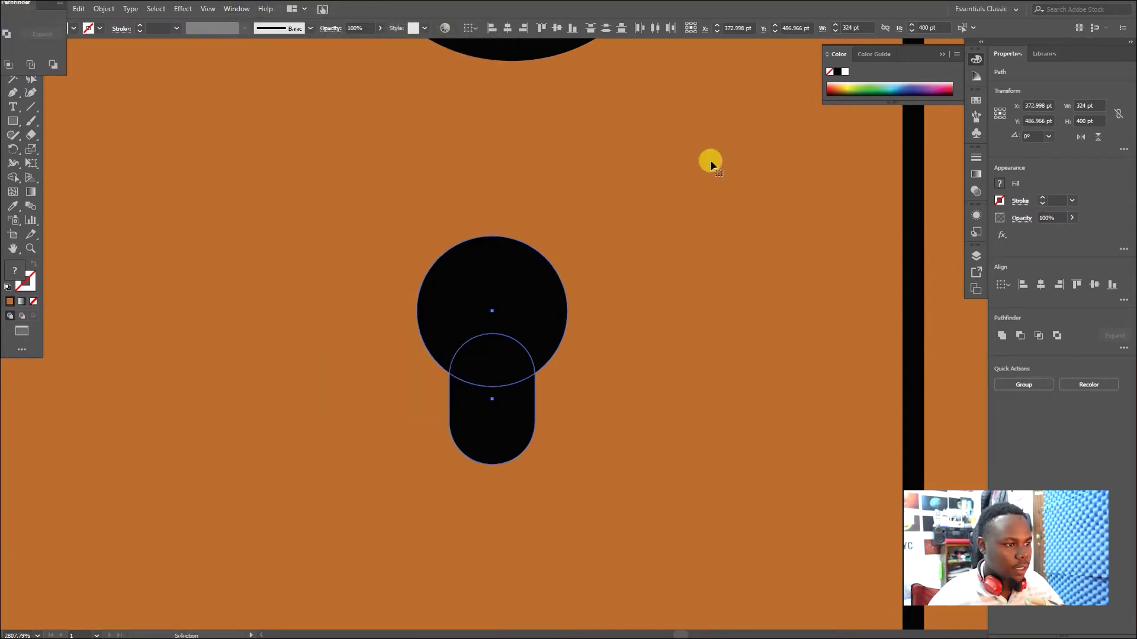
Unite only the small circle and the rounded bar into a single keyhole shape, leaving the cabinet out.
click(1002, 336)
key(ctrl+z)
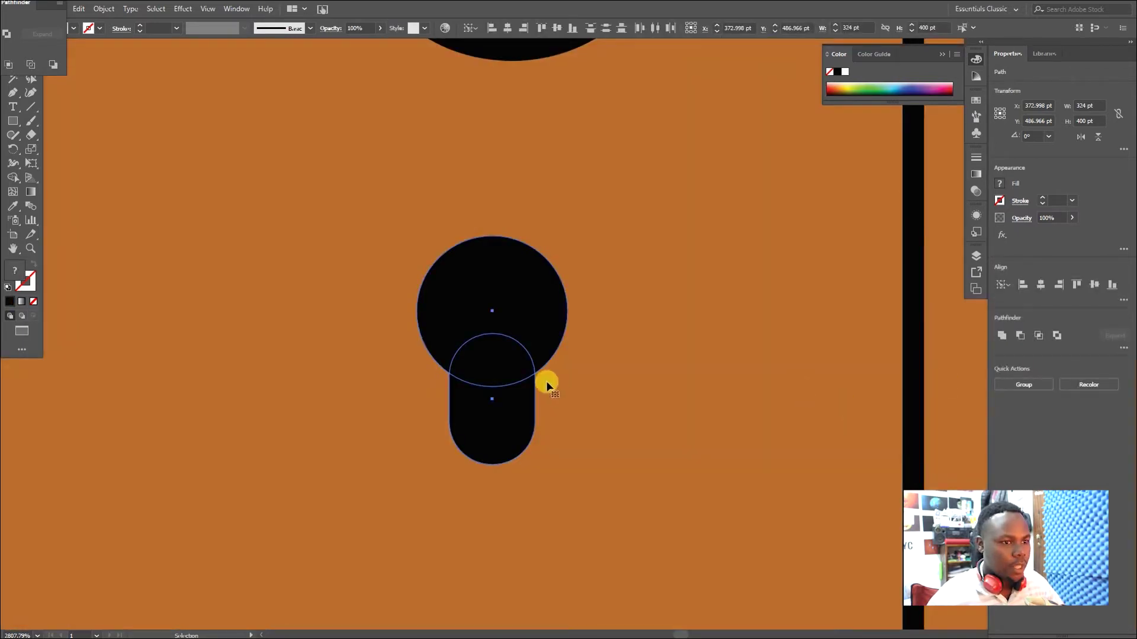
click(535, 303)
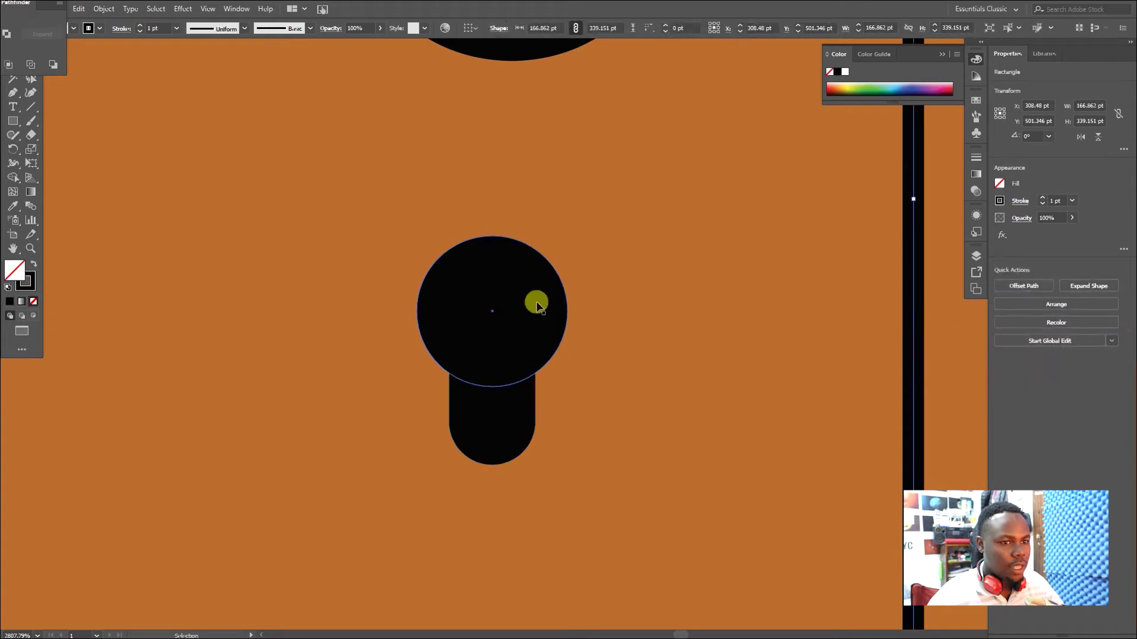
shift+click(507, 406)
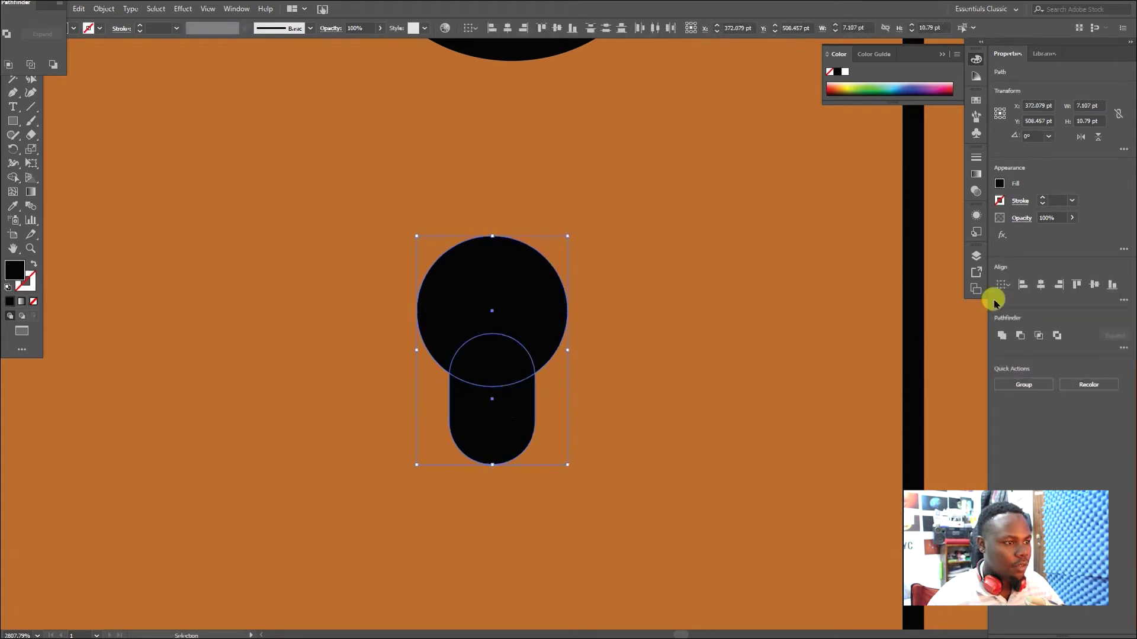
click(1002, 335)
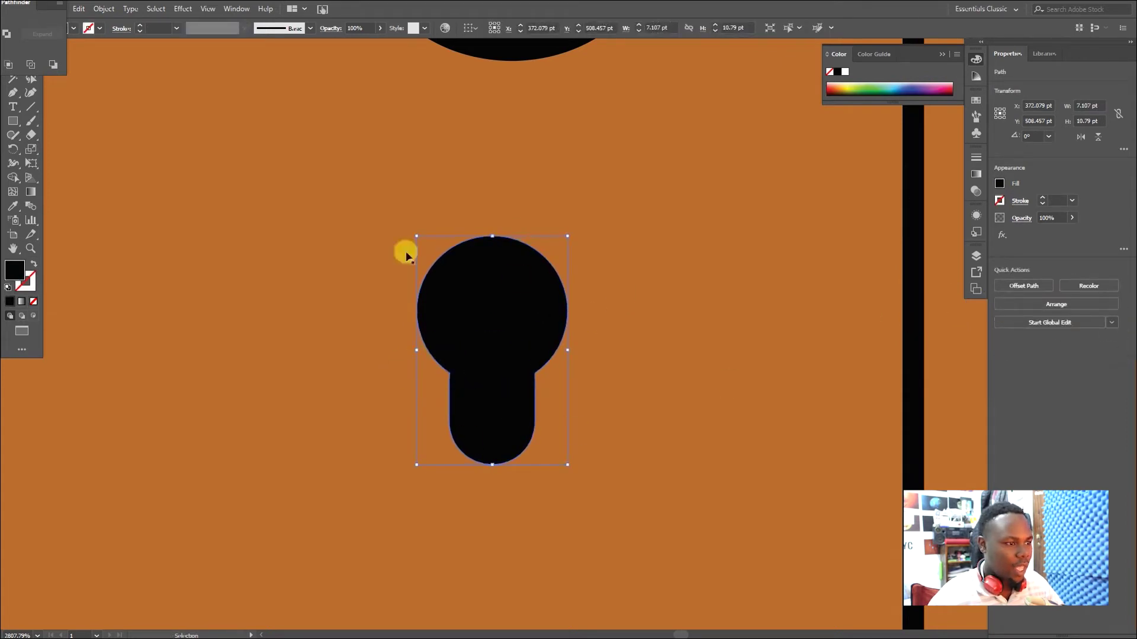
Swap the keyhole's fill and stroke to give it a 1 pt black outline with no fill.
click(664, 379)
click(461, 334)
key(shift+x)
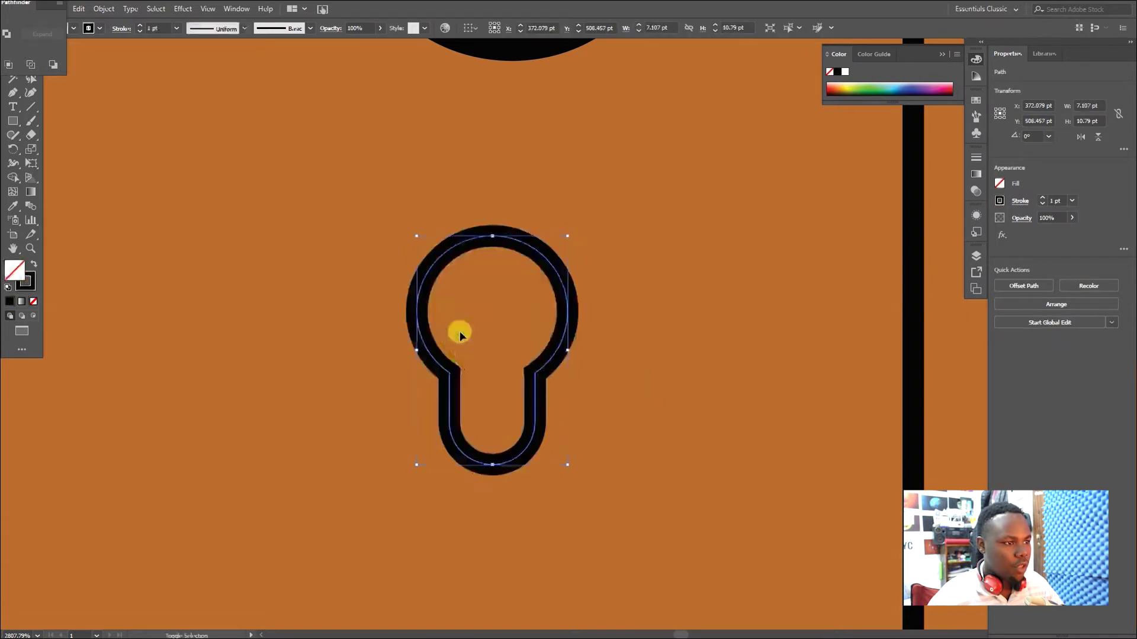
click(679, 340)
Move the keyhole up so it sits closer beneath the door knob.
key(z)
drag(533, 373, 634, 414)
key(v)
click(606, 455)
drag(606, 456, 605, 416)
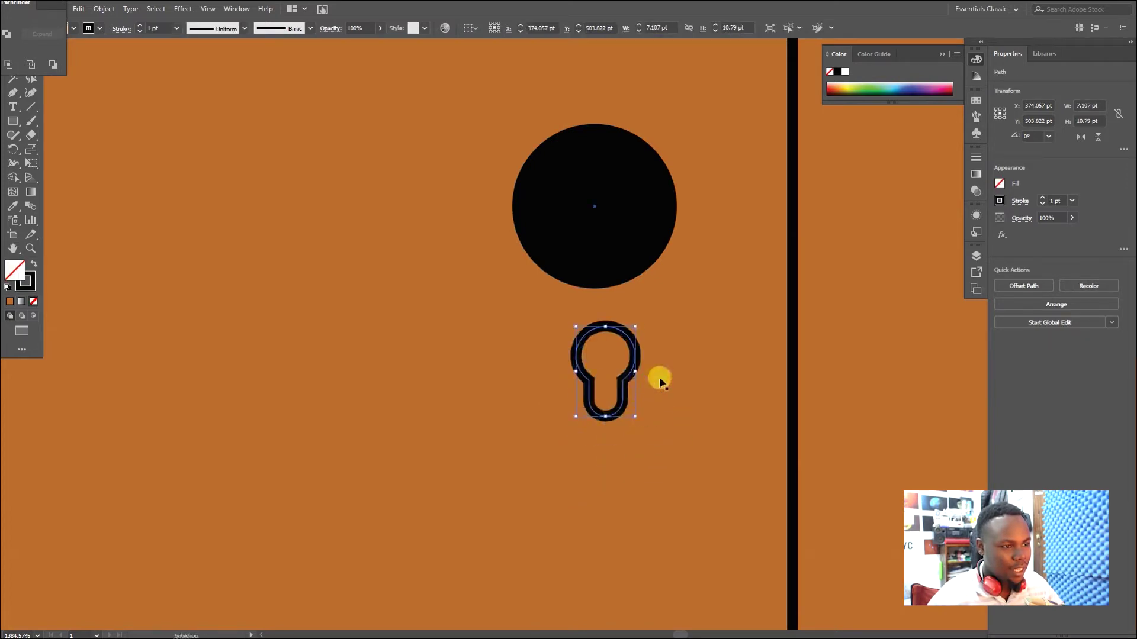
click(683, 350)
Move the door knob circle up slightly and enlarge it a little.
click(620, 242)
drag(655, 209, 657, 202)
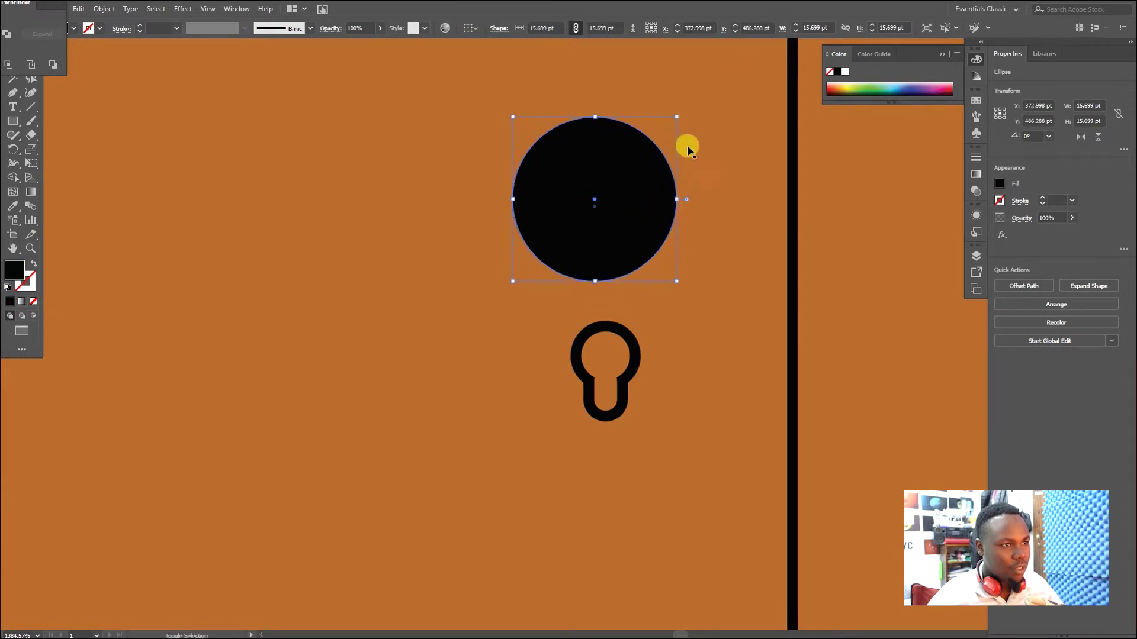
drag(677, 118, 683, 110)
click(747, 203)
key(z)
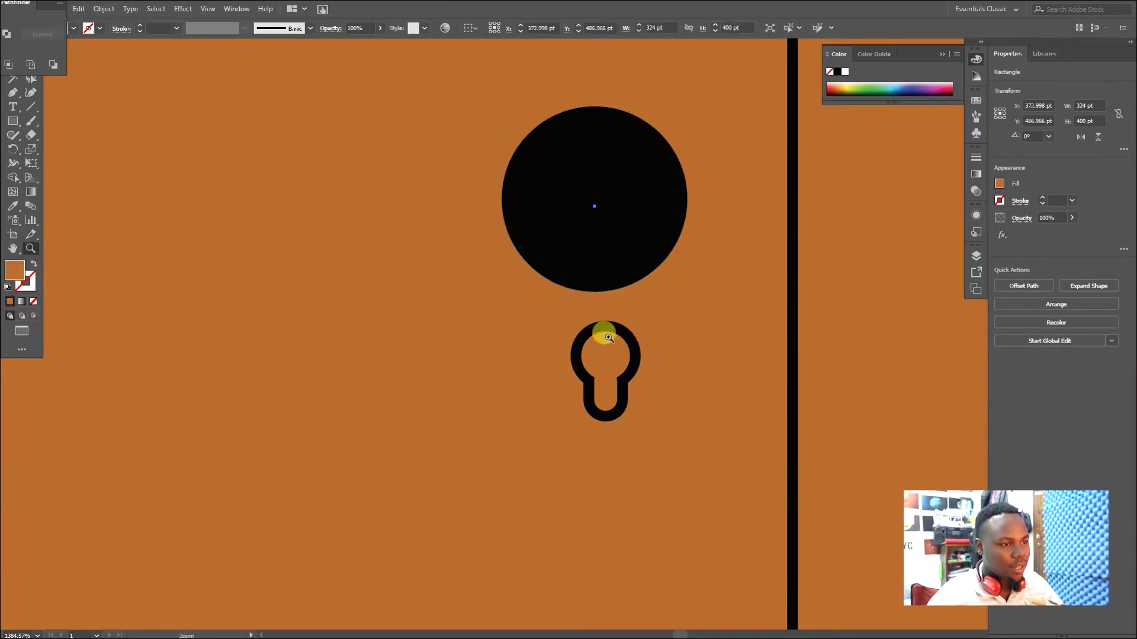
drag(620, 338, 496, 387)
drag(592, 388, 551, 394)
drag(698, 411, 610, 424)
drag(574, 374, 633, 362)
key(c)
click(817, 353)
click(679, 341)
key(v)
Move the Pathfinder panel below the Color panel and draw a square about 129 pt wide on the cabinet, right of the door.
click(829, 328)
drag(812, 395, 790, 377)
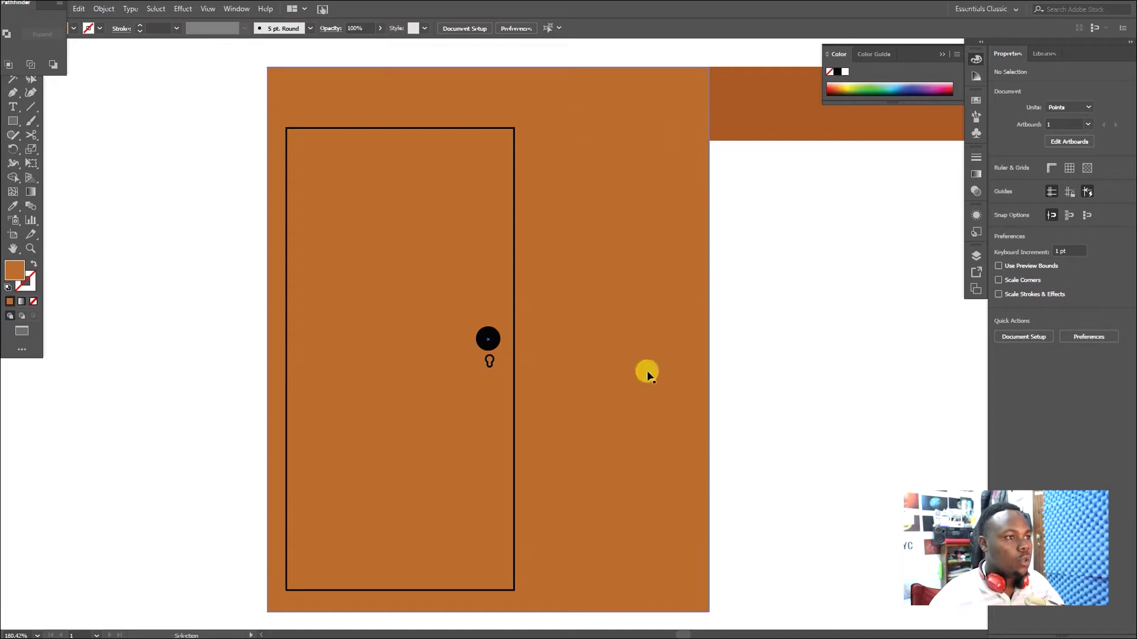
click(13, 122)
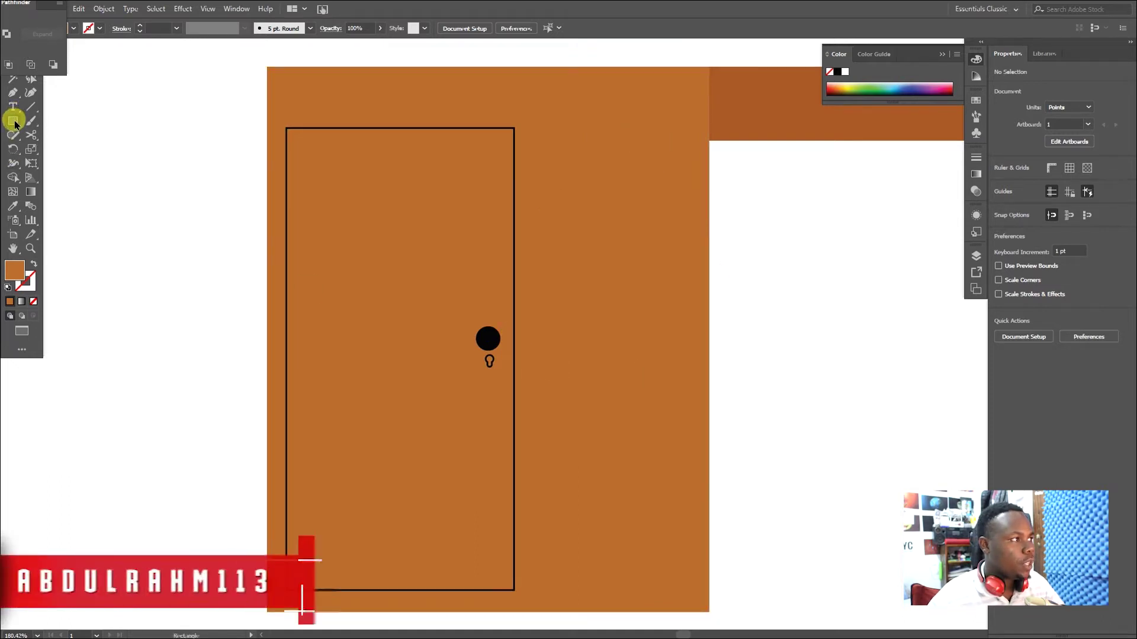
drag(14, 5, 931, 168)
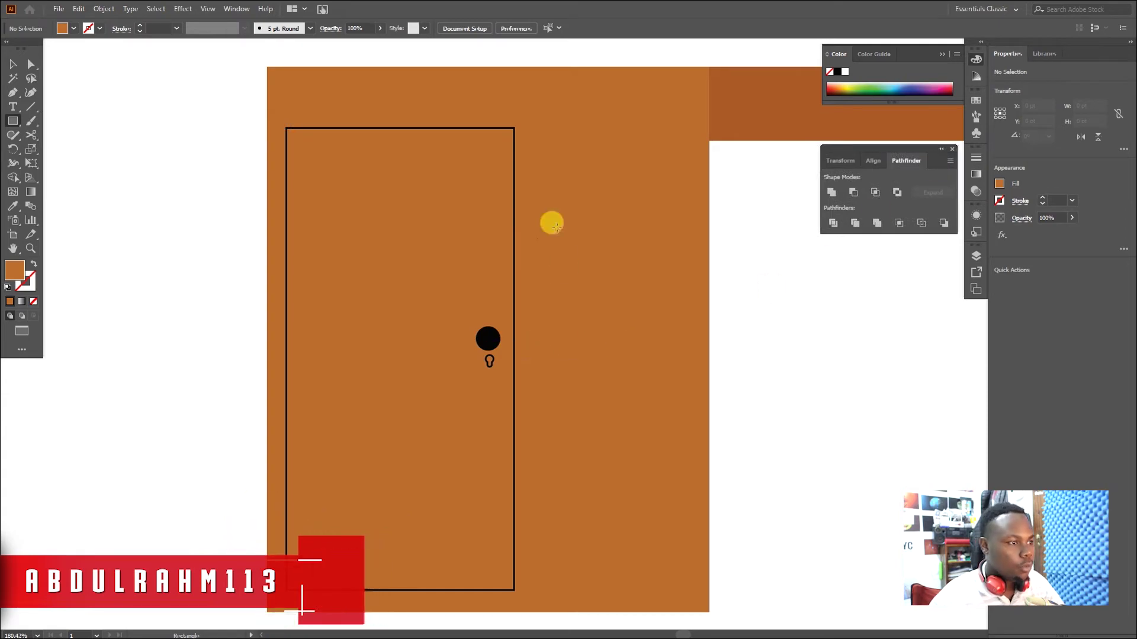
drag(526, 127, 607, 303)
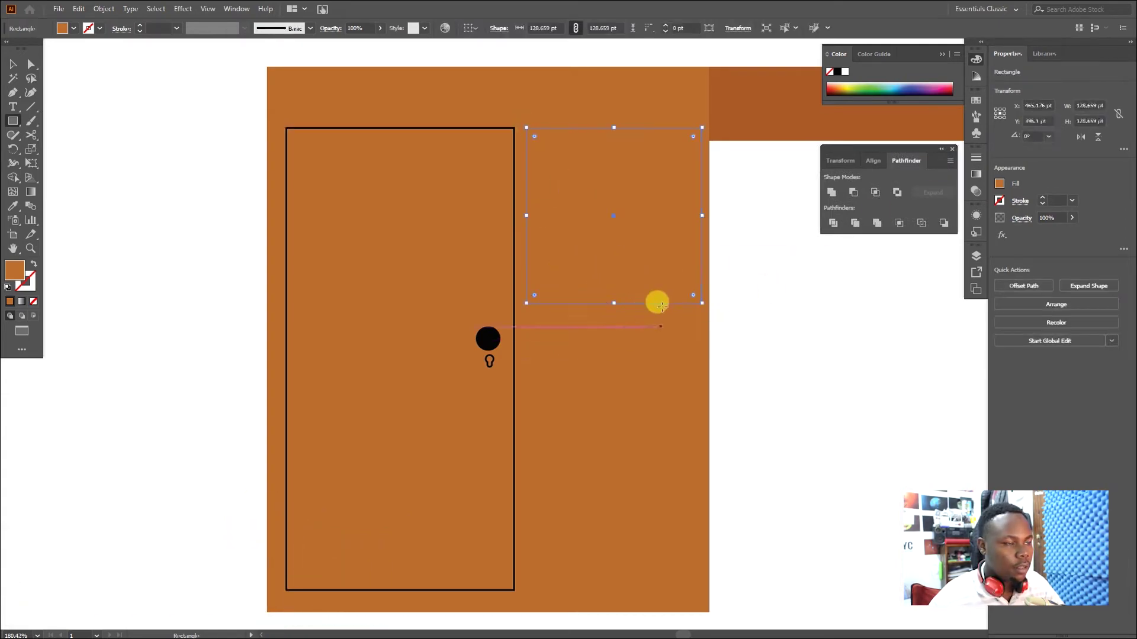
key(v)
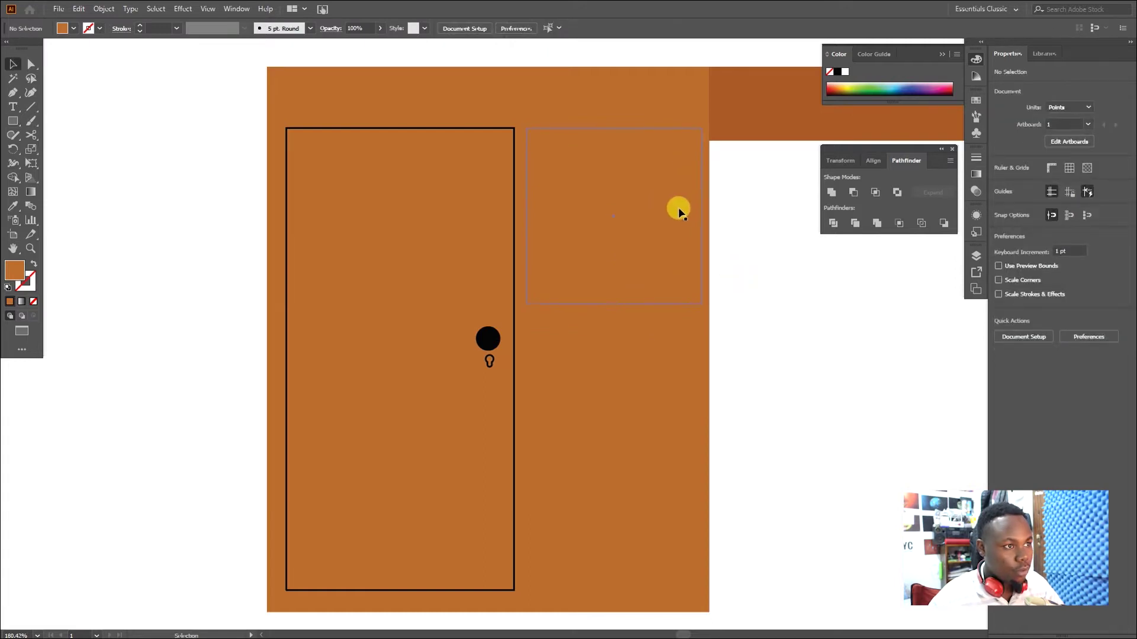
Copy the door outline's style onto the new square, giving it a 1 pt black stroke with no fill.
click(669, 204)
key(i)
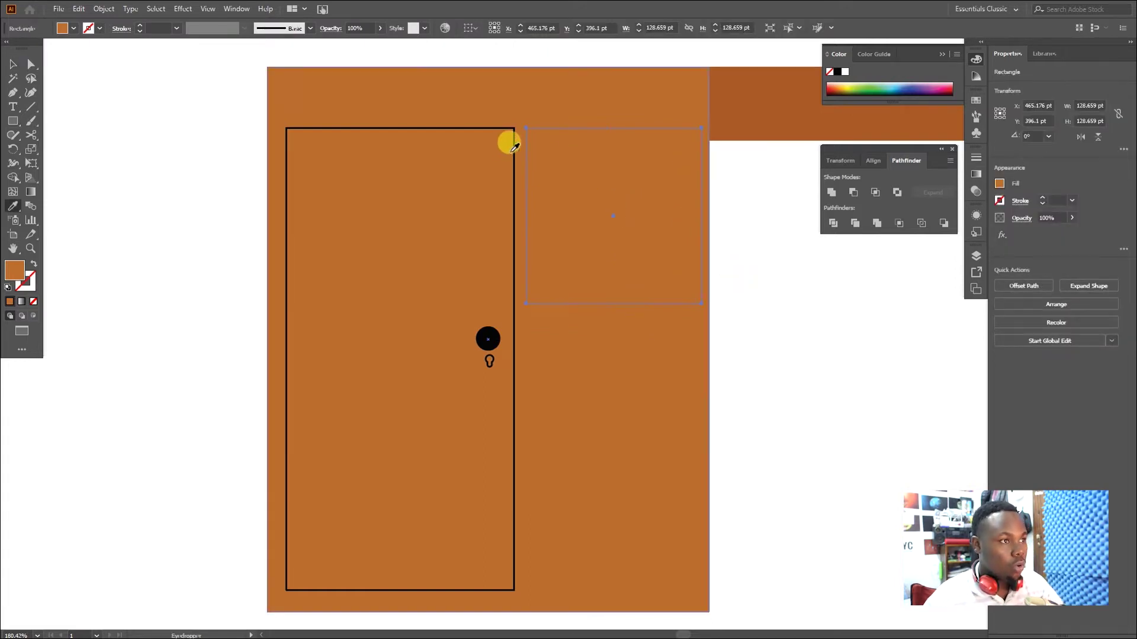
click(515, 149)
key(v)
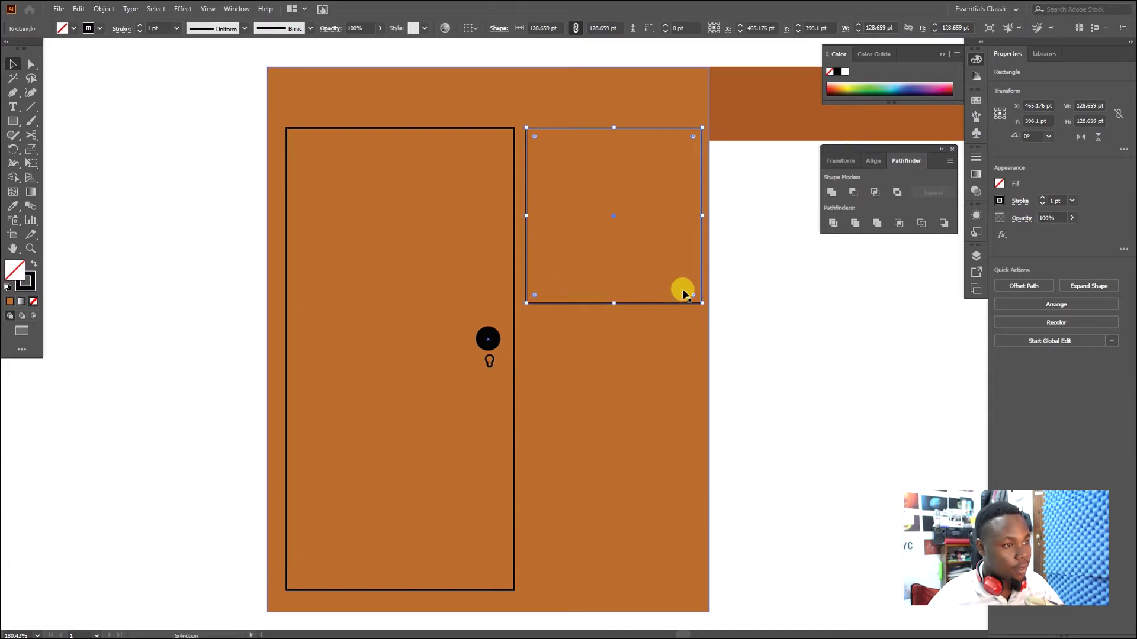
click(779, 300)
Set the square's stroke weight to 2 pt.
ctrl+click(662, 194)
drag(665, 216, 692, 243)
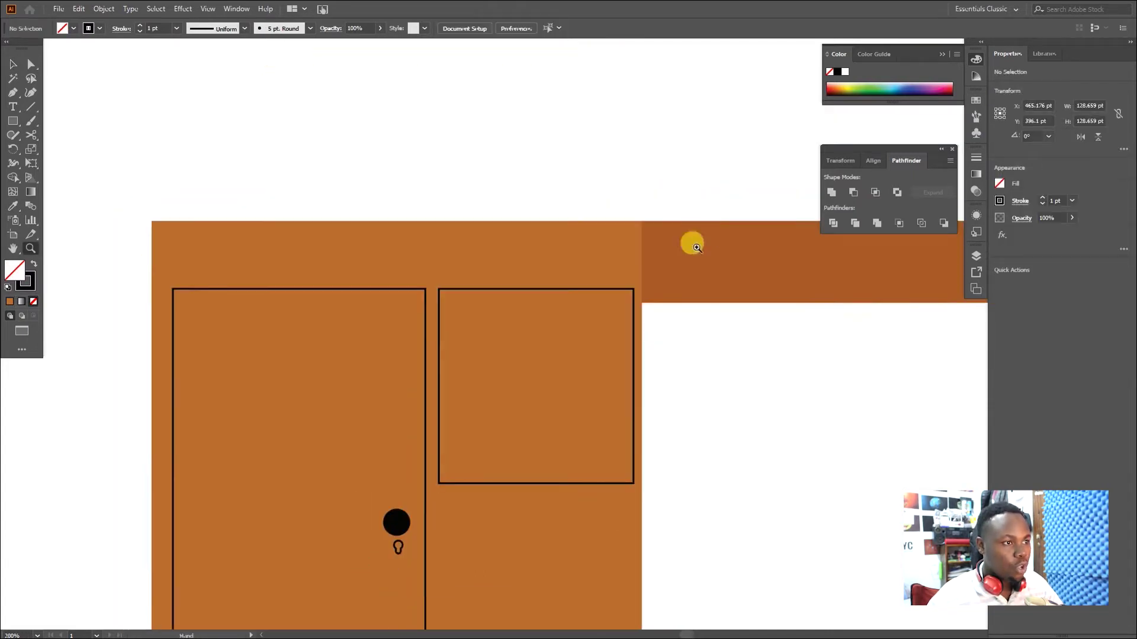
drag(566, 370, 698, 380)
drag(698, 381, 721, 328)
click(699, 323)
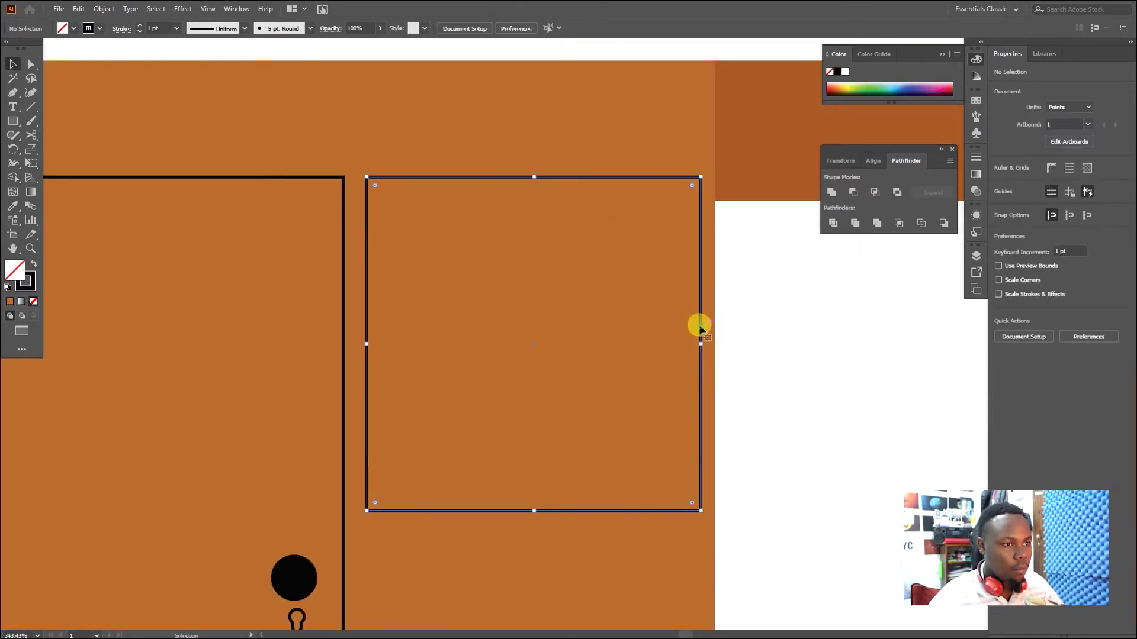
click(139, 28)
click(802, 388)
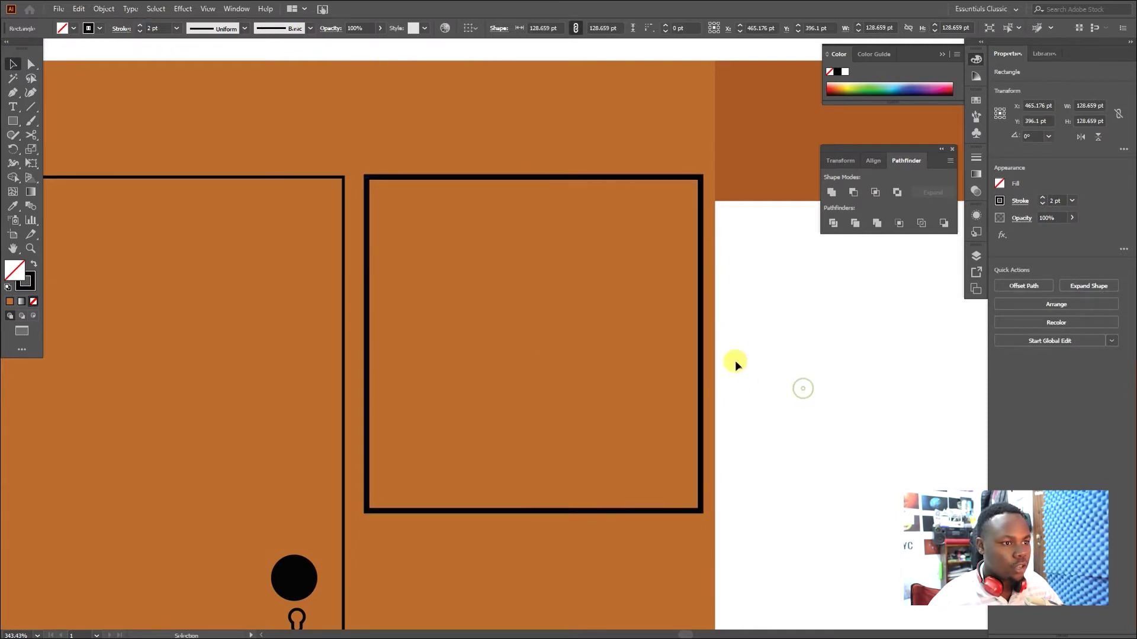
Add an anchor point near the middle of each vertical side of the square with the Pen tool.
click(699, 339)
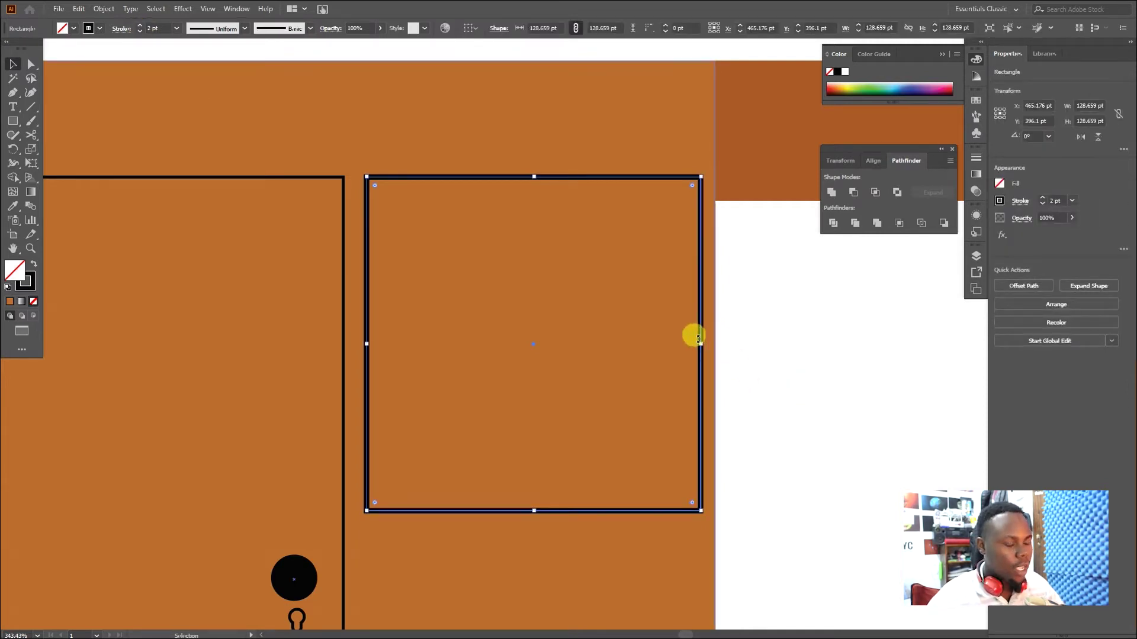
key(c)
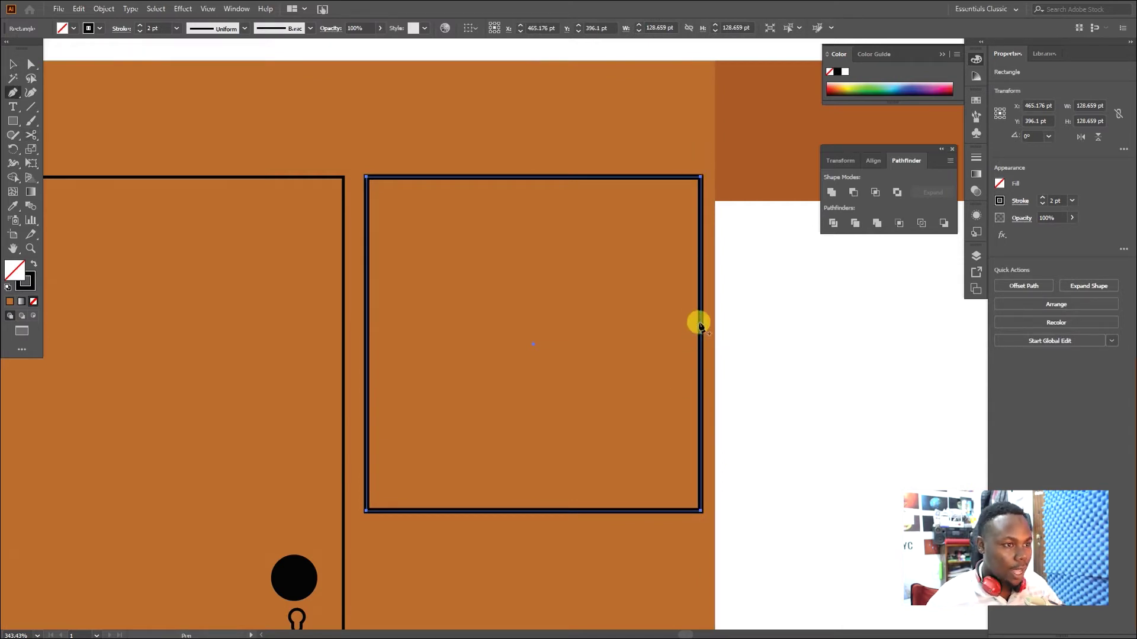
key(p)
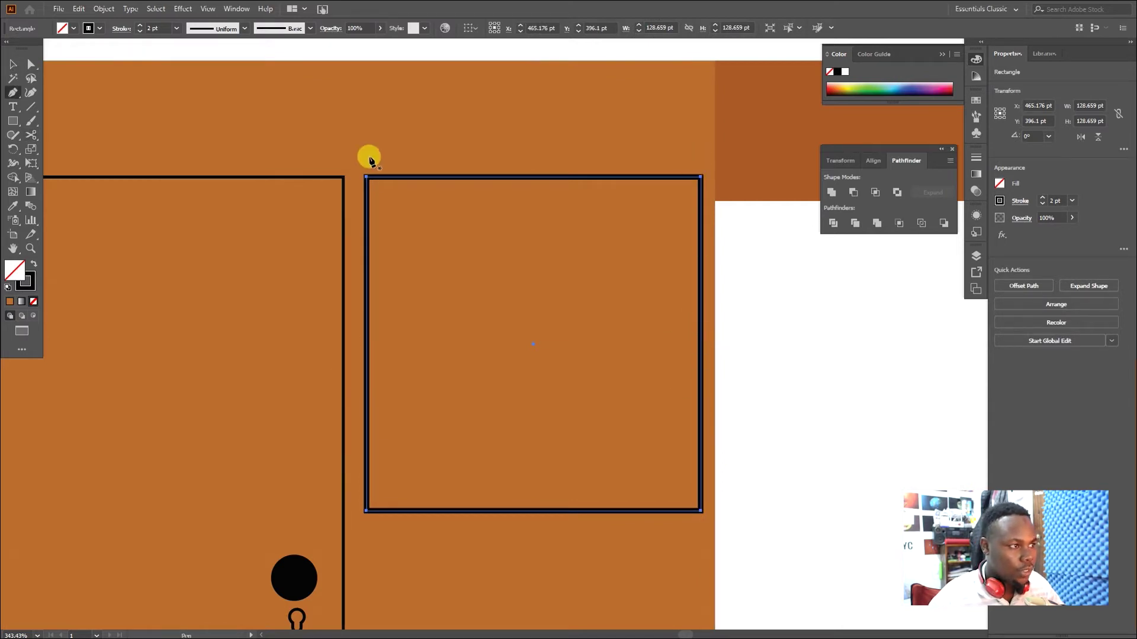
click(701, 339)
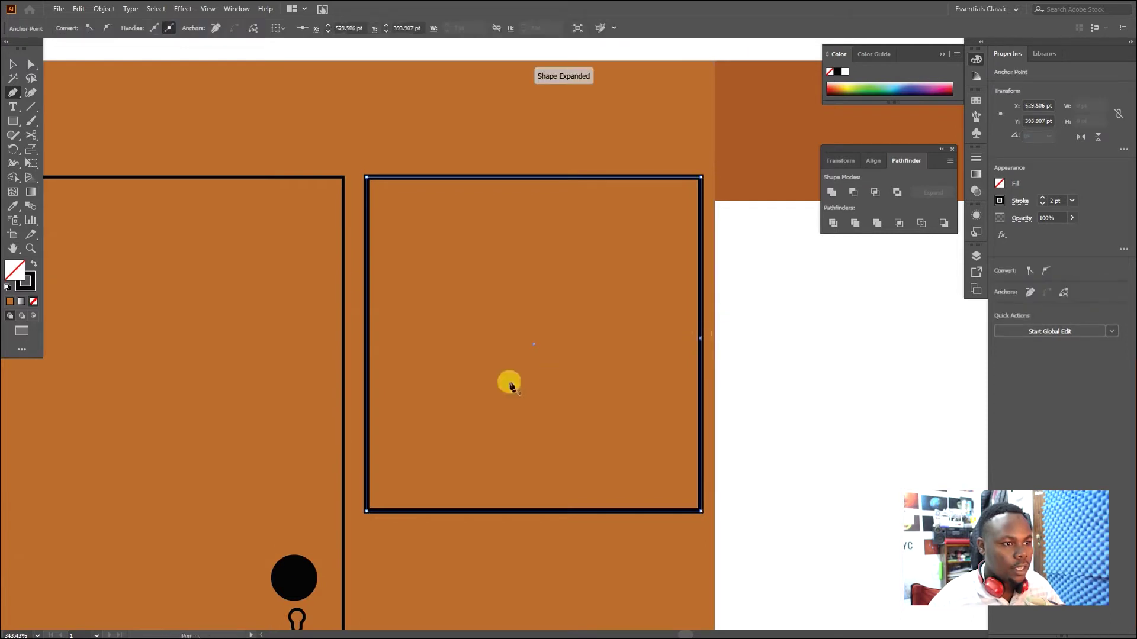
click(367, 329)
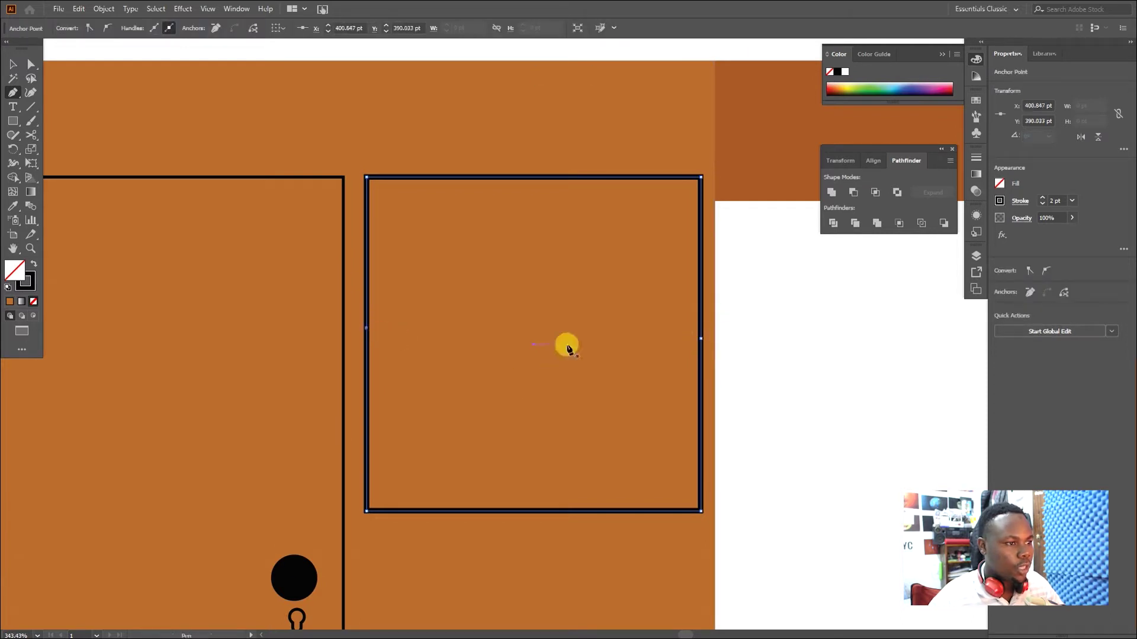
Cut the square's outline at the two added anchor points and delete its upper half.
click(701, 338)
click(367, 328)
key(v)
click(807, 367)
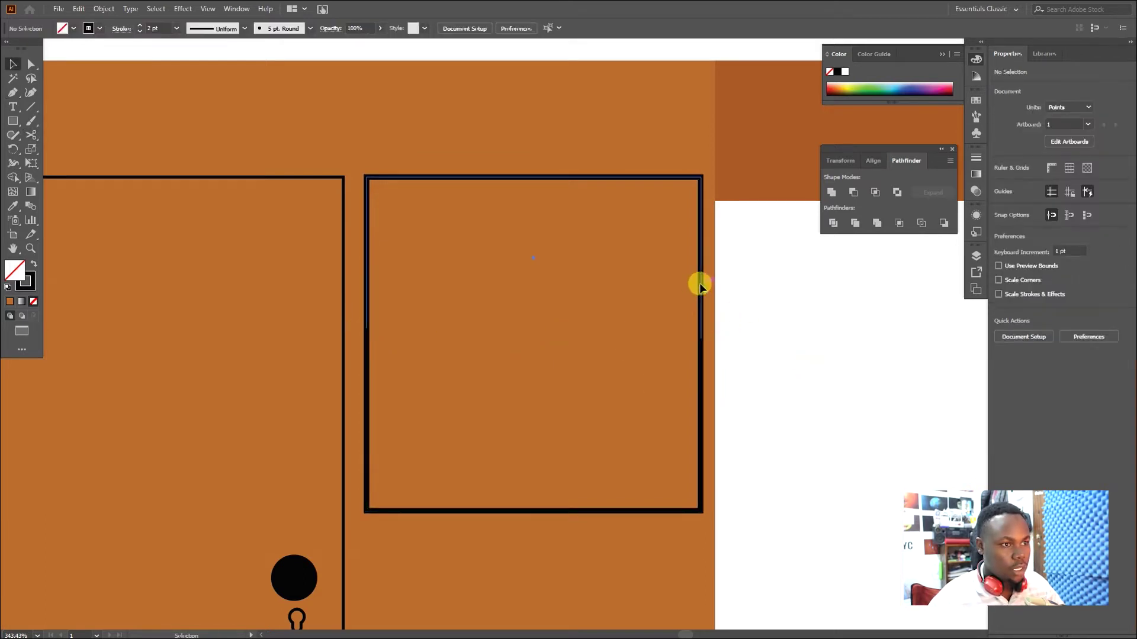
click(699, 286)
key(Delete)
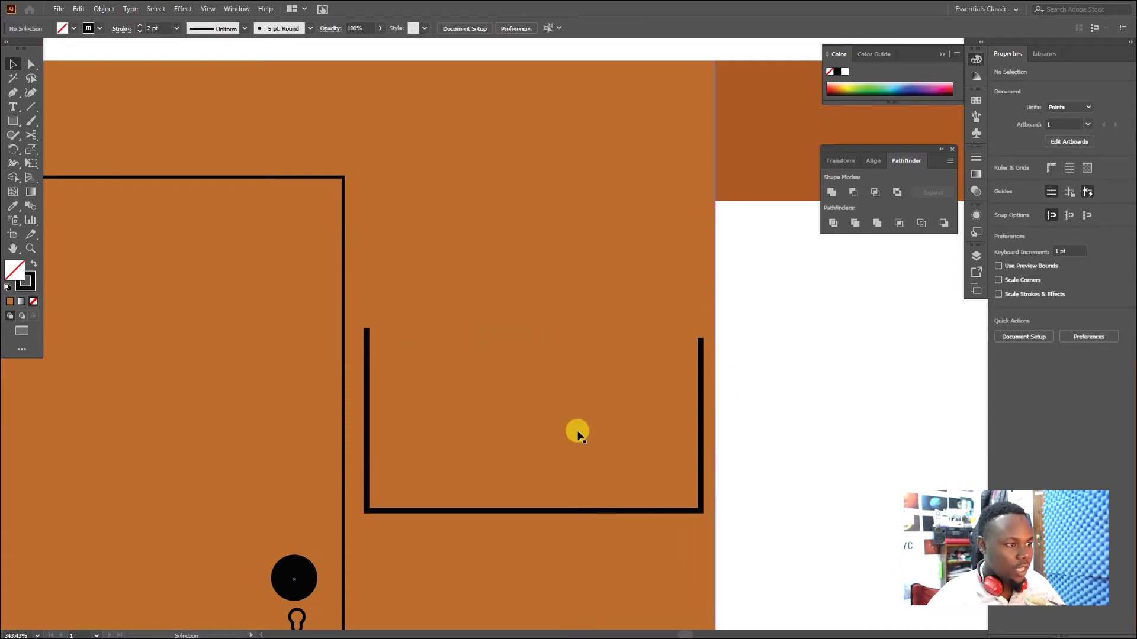
Draw an upright rectangle about 19 by 77 pt and place it inside the open compartment against its right side.
click(13, 121)
drag(453, 143, 502, 342)
key(v)
click(897, 361)
mouse_move(506, 271)
mouse_down()
mouse_move(681, 393)
mouse_move(690, 434)
mouse_up()
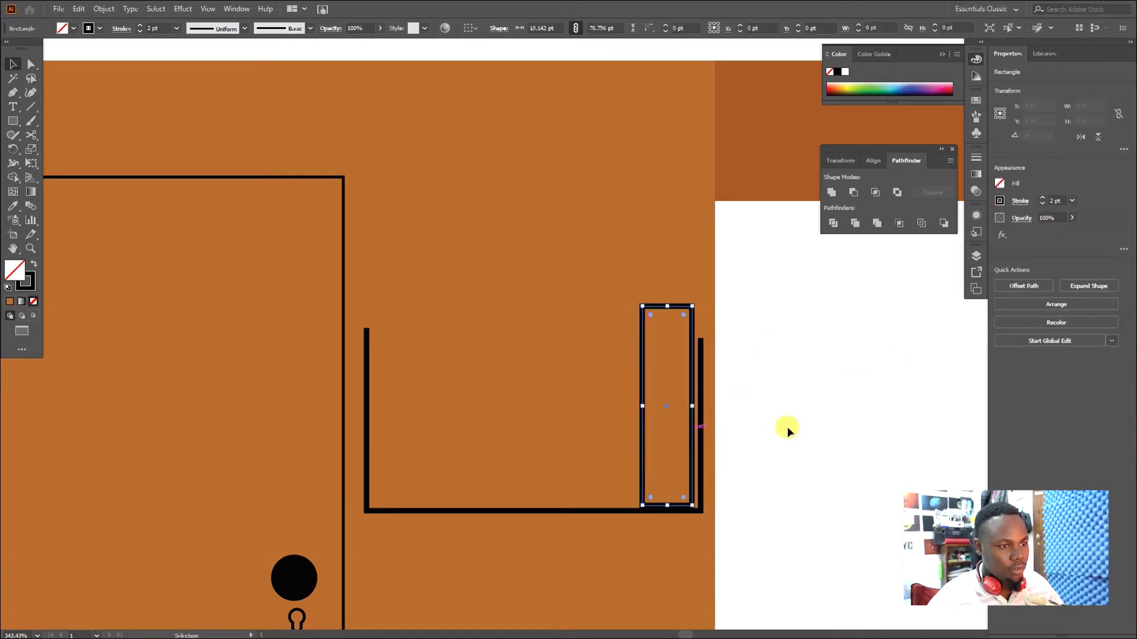
Swap the upright rectangle's colours to a black fill without stroke and place a copy directly to its left.
key(shift+x)
mouse_move(684, 482)
mouse_down()
mouse_move(642, 463)
mouse_move(606, 469)
mouse_up()
click(806, 502)
click(568, 467)
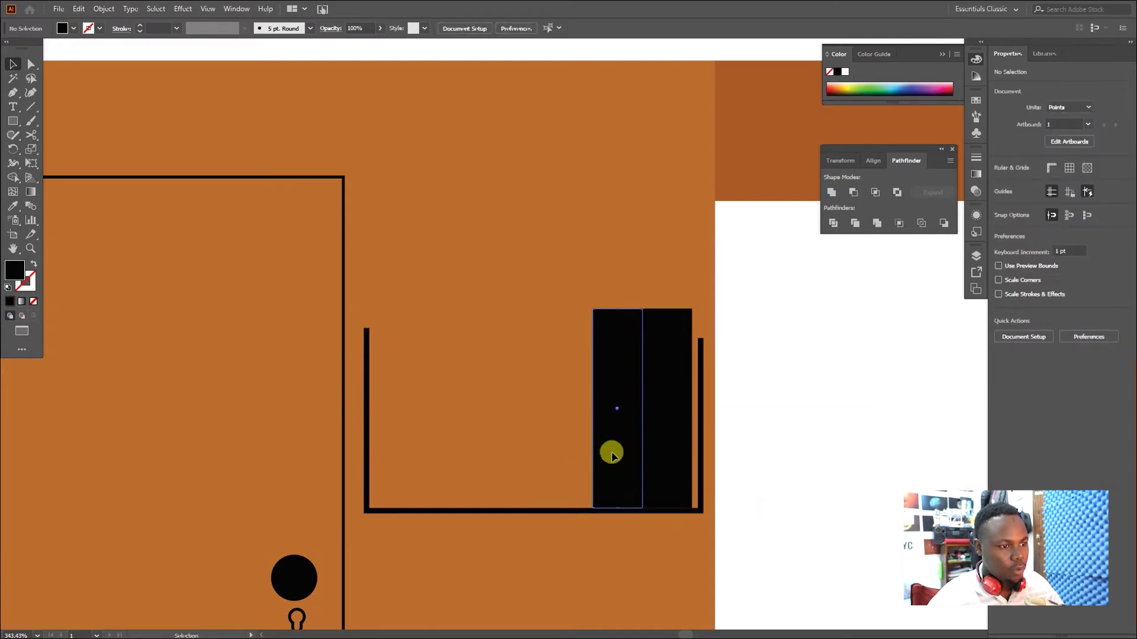
Place three more copies of the black rectangle side by side, extending the row in the compartment leftward to five blocks.
drag(623, 461, 579, 459)
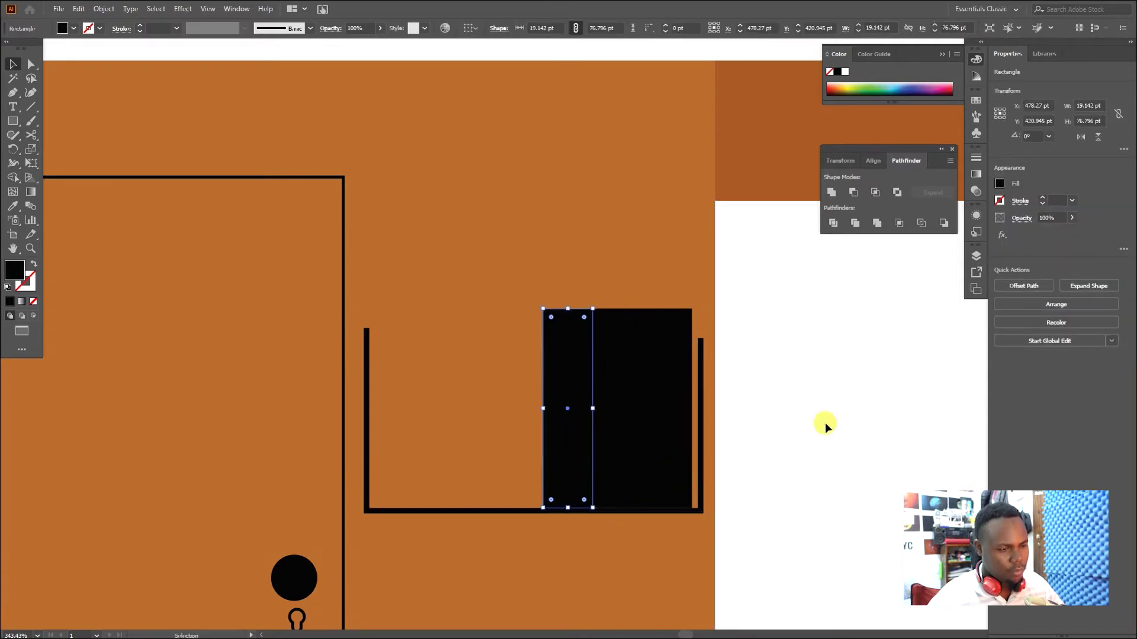
shift+click(566, 464)
drag(577, 467, 461, 453)
click(777, 471)
Tilt the leftmost block about 8° clockwise and nudge it slightly left so its upper corner leans against the row.
drag(480, 303, 490, 311)
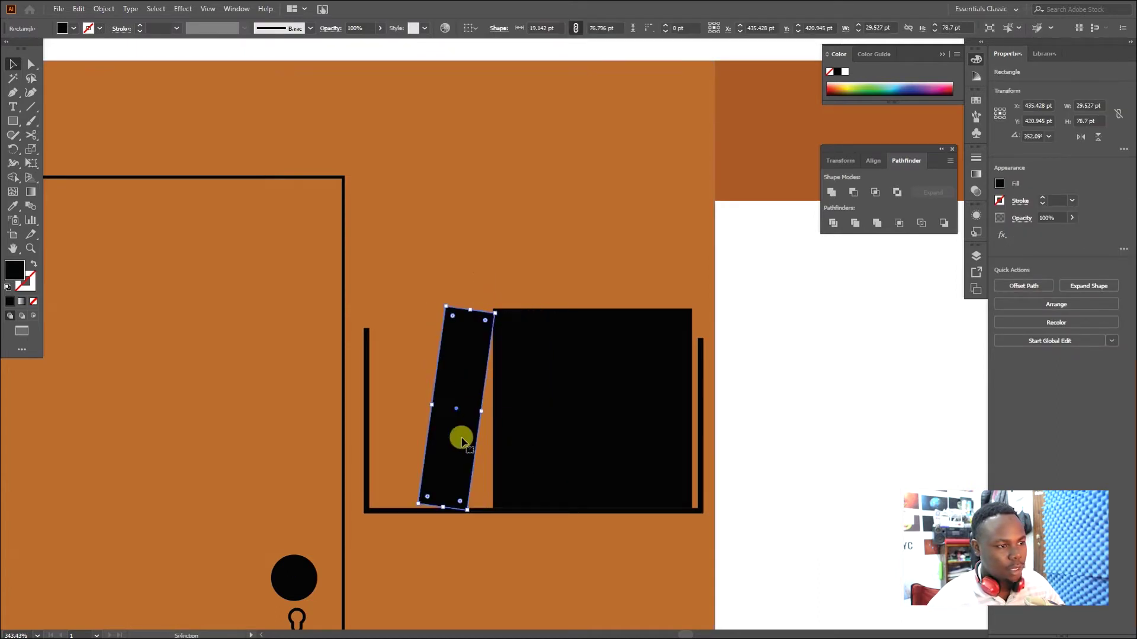
drag(460, 441, 458, 441)
click(837, 427)
click(466, 405)
click(766, 436)
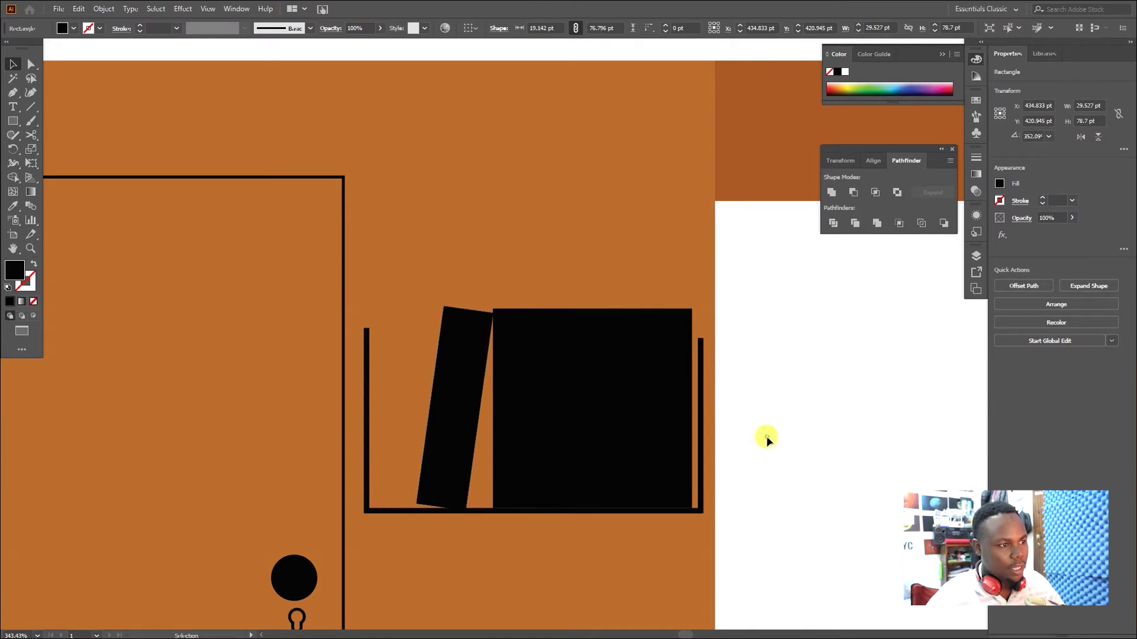
Fill the rightmost block in the compartment with a medium royal blue.
click(629, 398)
click(669, 392)
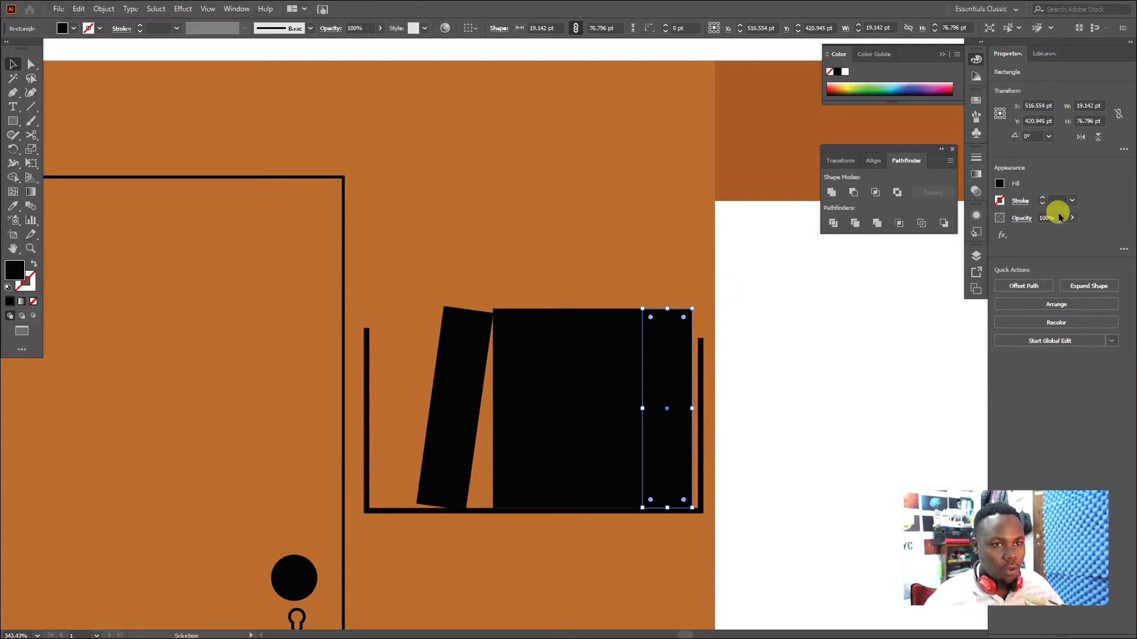
drag(1068, 235, 1093, 233)
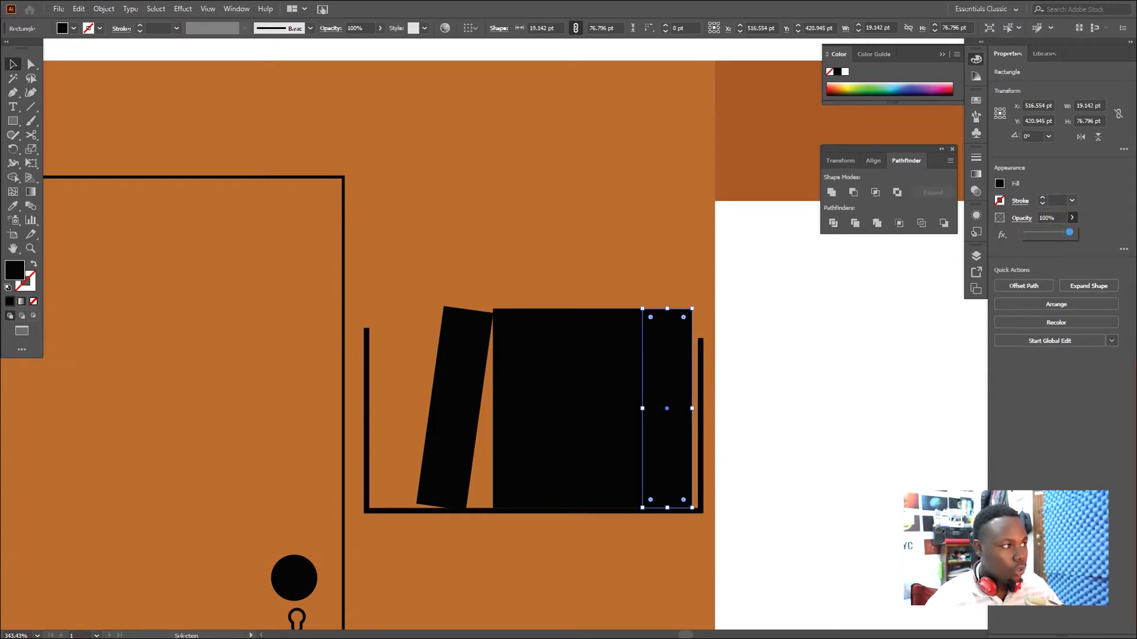
double_click(19, 276)
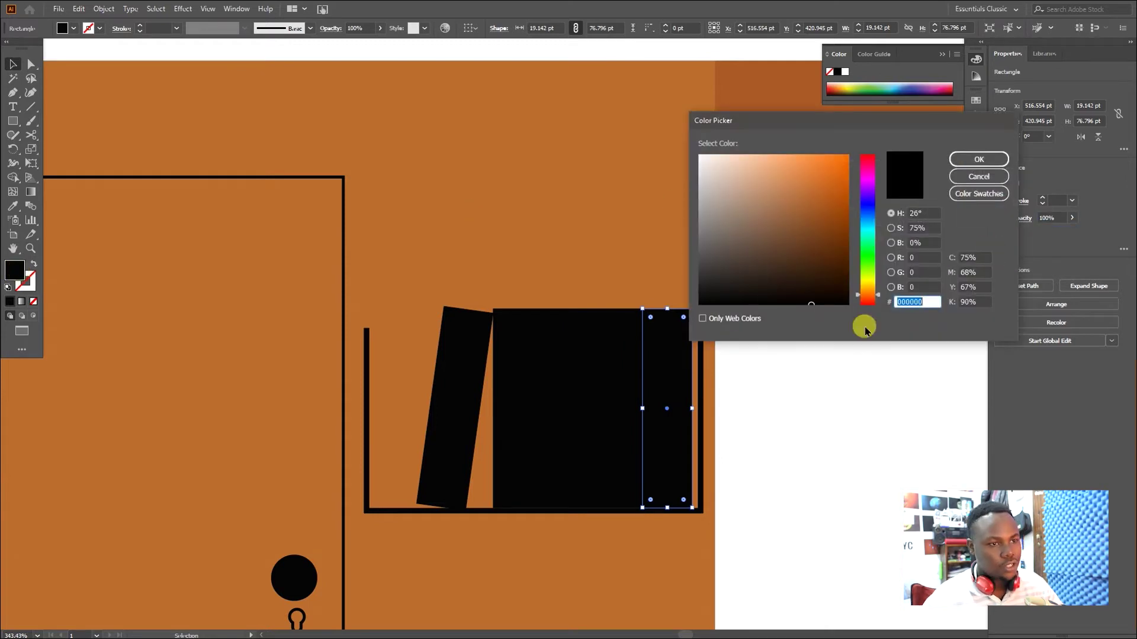
drag(811, 295, 757, 282)
drag(868, 272, 882, 214)
mouse_move(823, 251)
mouse_down()
mouse_move(830, 203)
mouse_move(837, 217)
mouse_up()
click(978, 158)
Sample the rightmost block's blue onto the block beside it and darken that fill to #29306F.
click(626, 399)
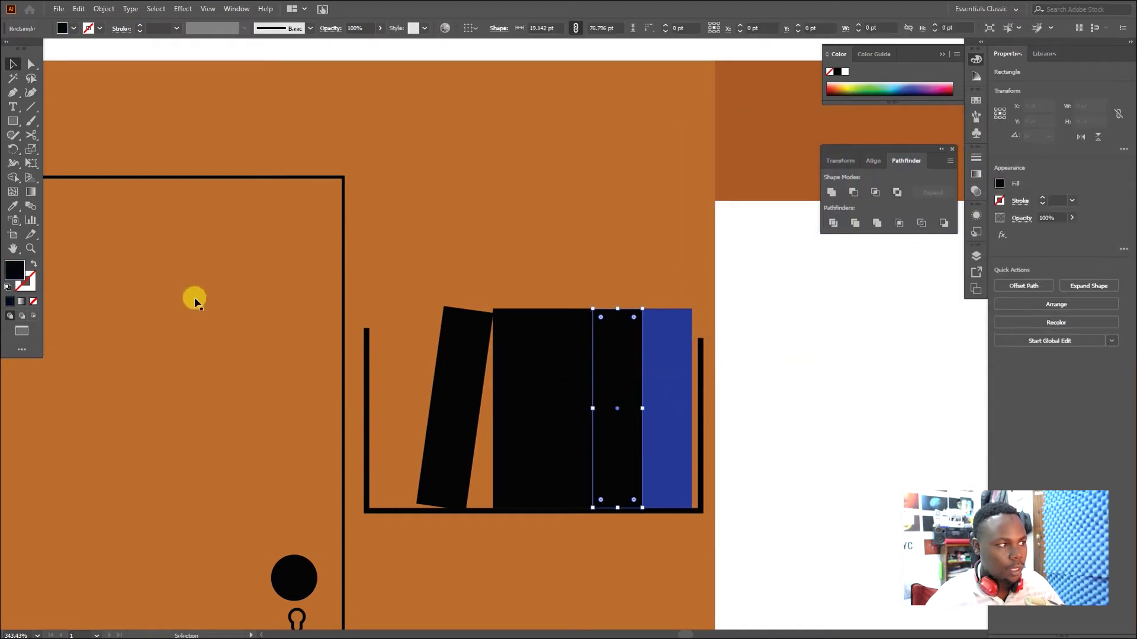
double_click(16, 276)
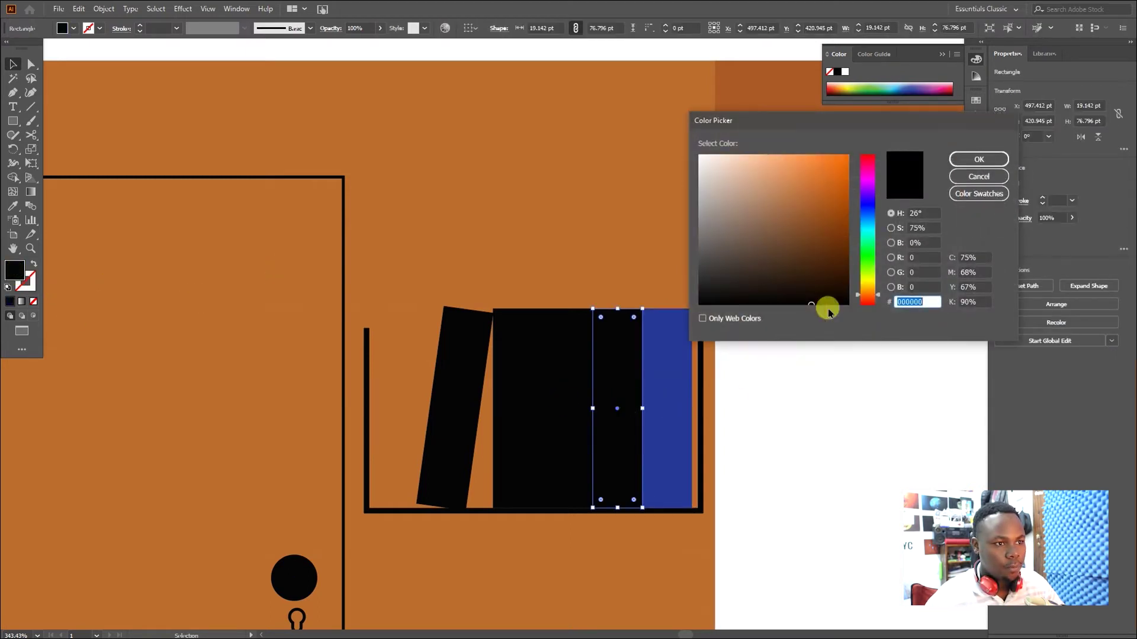
click(979, 176)
key(i)
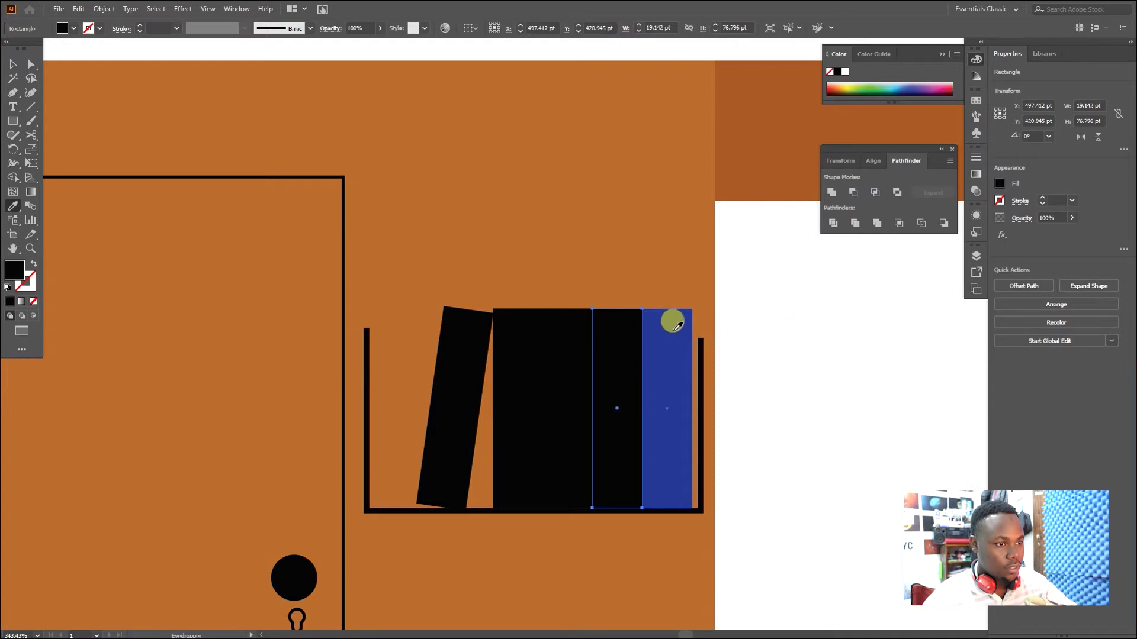
click(675, 384)
key(v)
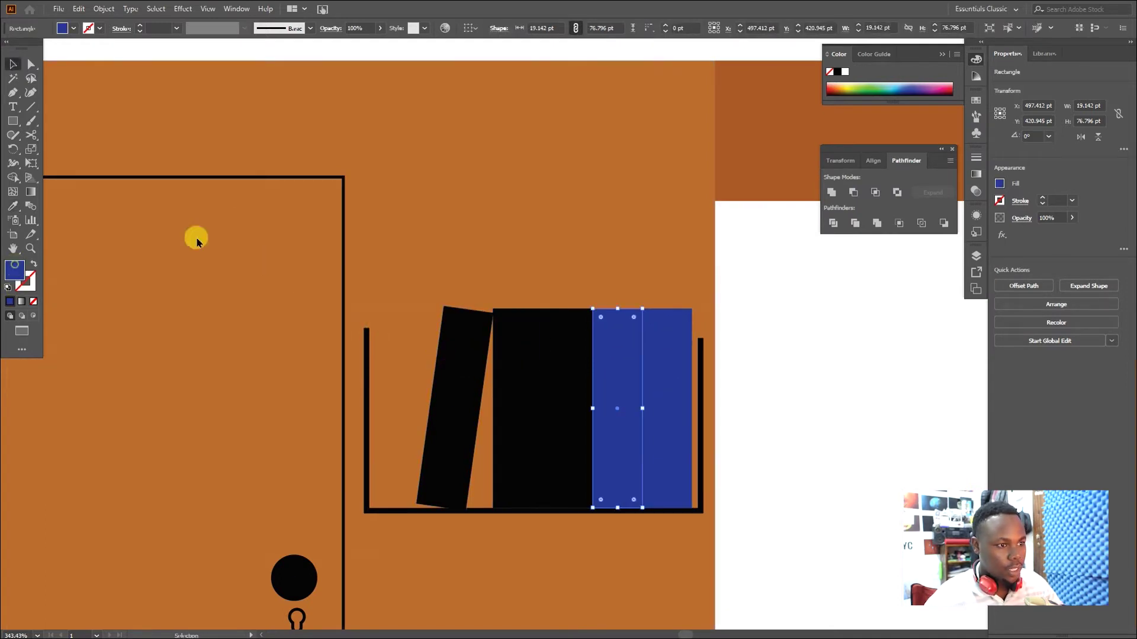
click(979, 158)
click(814, 375)
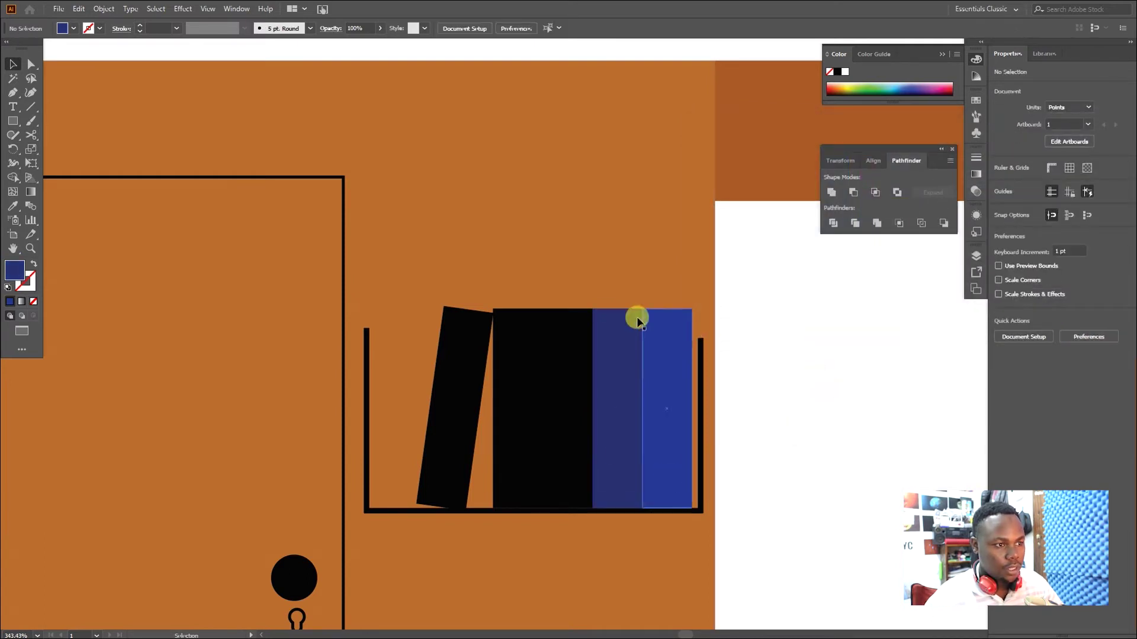
Sample the dark blue onto the middle block and darken its fill to a deeper navy.
click(552, 407)
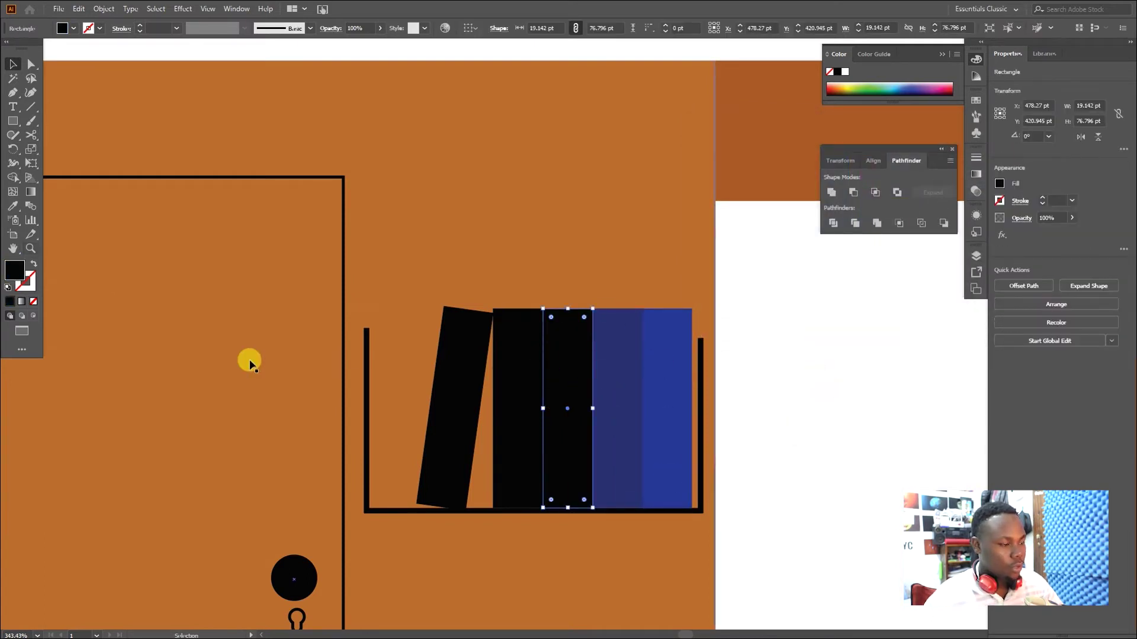
key(i)
click(622, 374)
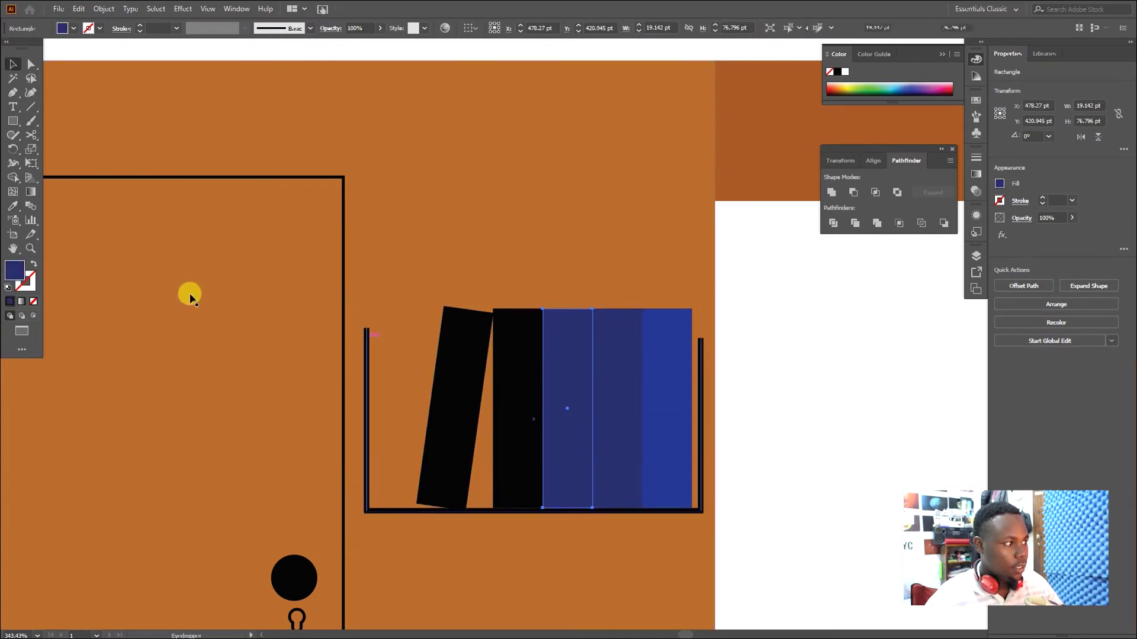
key(v)
double_click(16, 280)
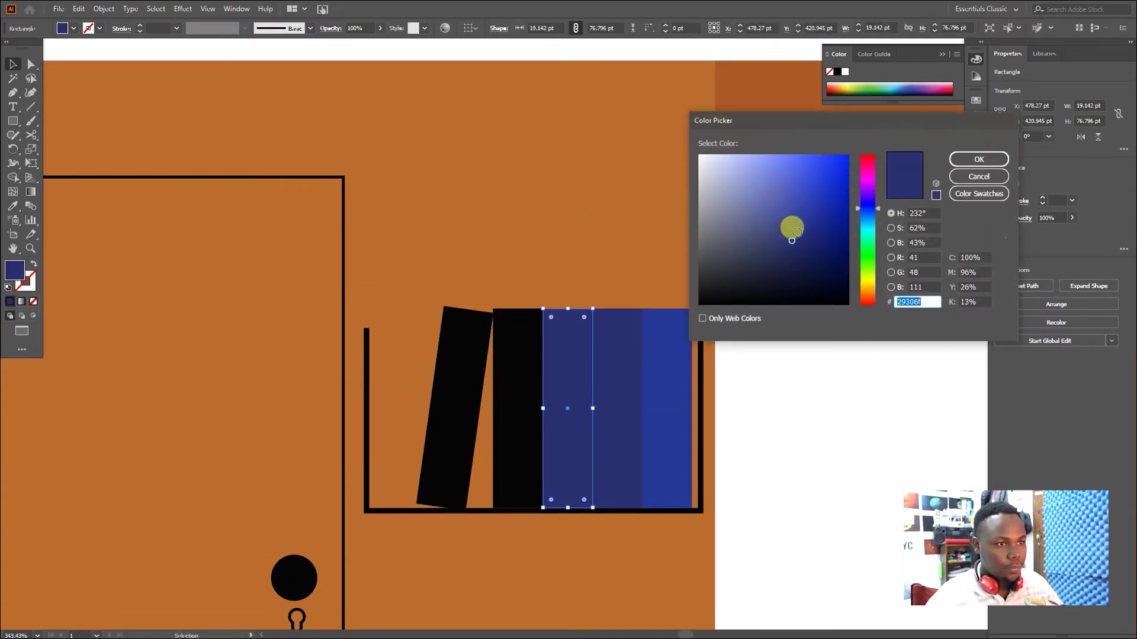
click(954, 161)
click(803, 455)
Sample the rightmost block's blue onto the remaining black upright block and shift its fill to a magenta purple.
click(513, 443)
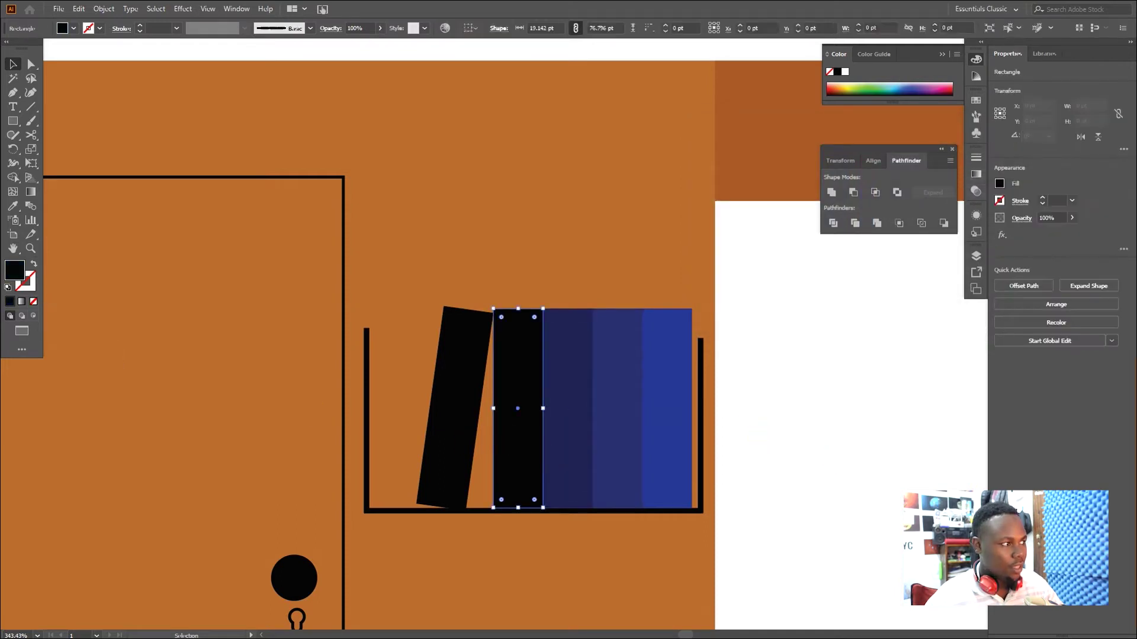
key(i)
click(675, 369)
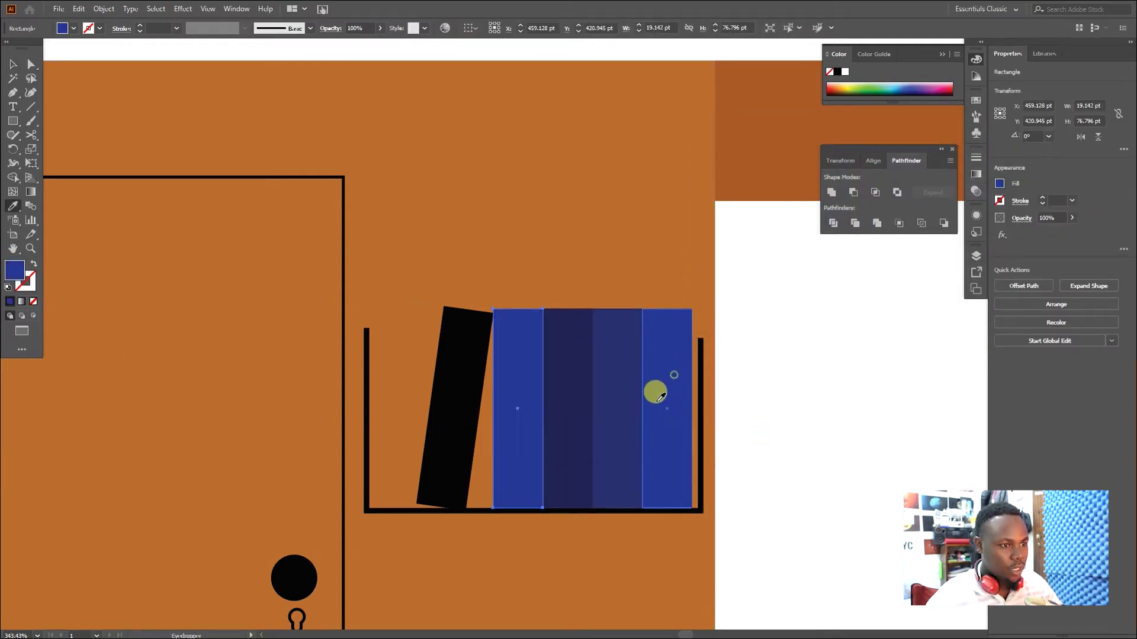
key(v)
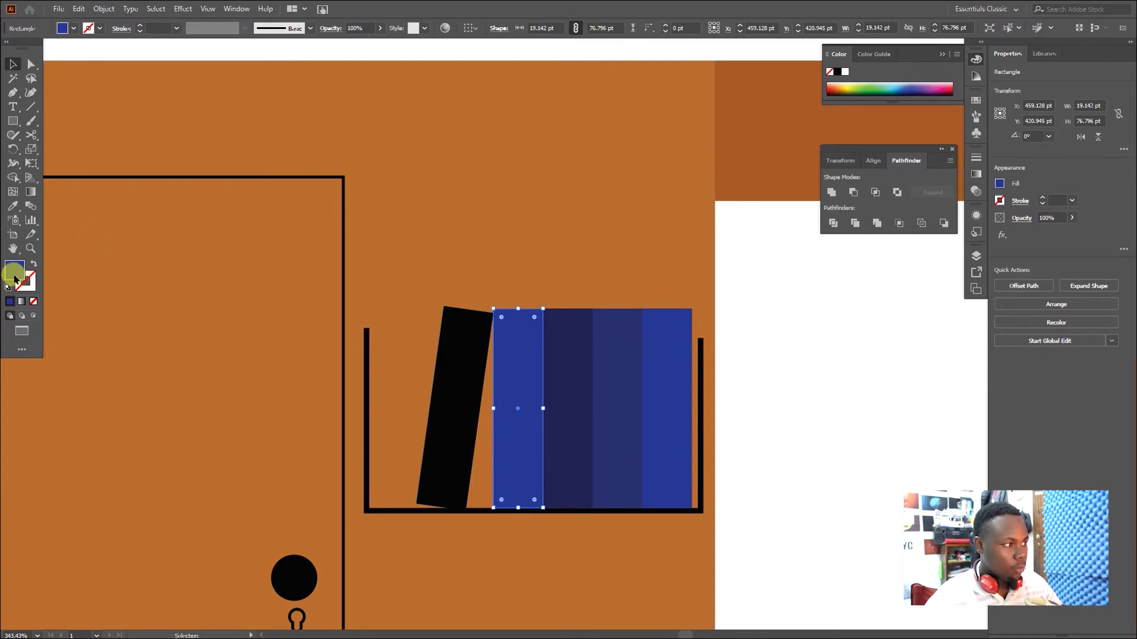
mouse_move(869, 201)
mouse_down()
mouse_move(871, 181)
mouse_move(837, 183)
mouse_move(829, 208)
mouse_move(839, 183)
mouse_up()
click(979, 159)
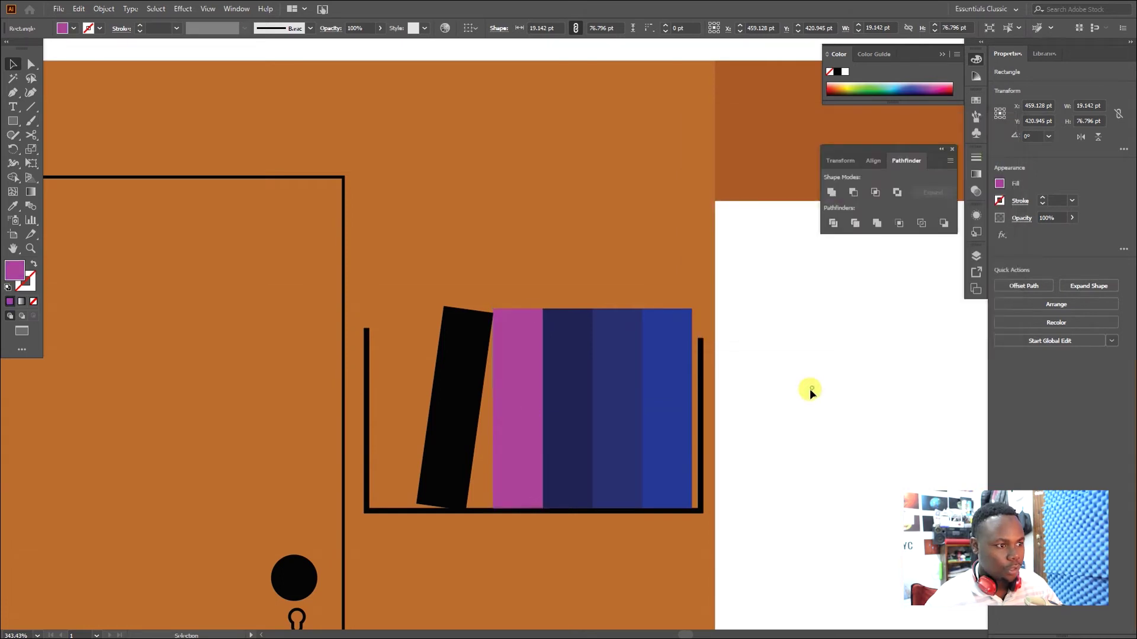
click(812, 388)
Fill the leaning block with a bright orange.
click(427, 473)
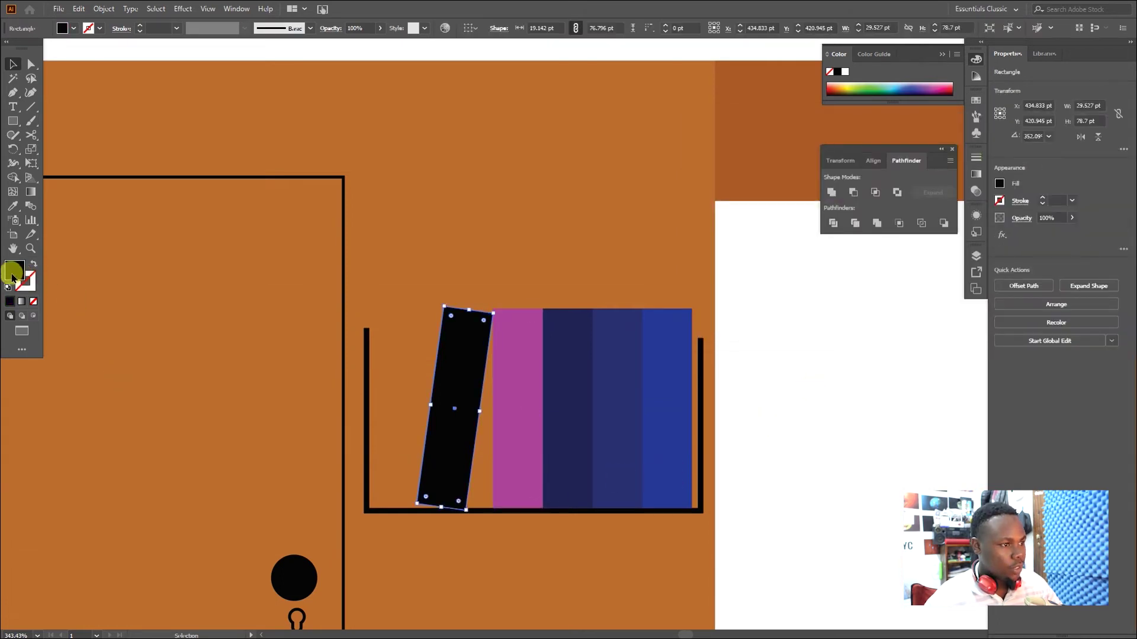
double_click(13, 272)
drag(872, 300, 868, 293)
click(835, 213)
drag(838, 215, 846, 155)
click(984, 159)
click(846, 421)
Recolour the leaning block with a medium sky blue fill.
key(ctrl+space)
drag(504, 427, 609, 418)
click(408, 407)
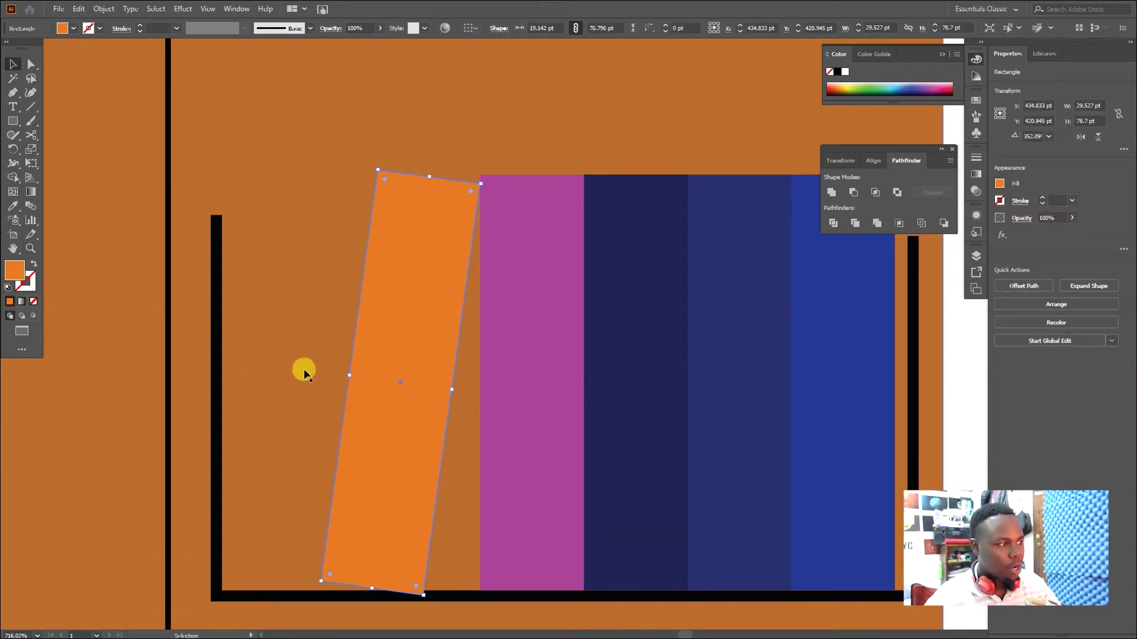
double_click(11, 271)
click(868, 224)
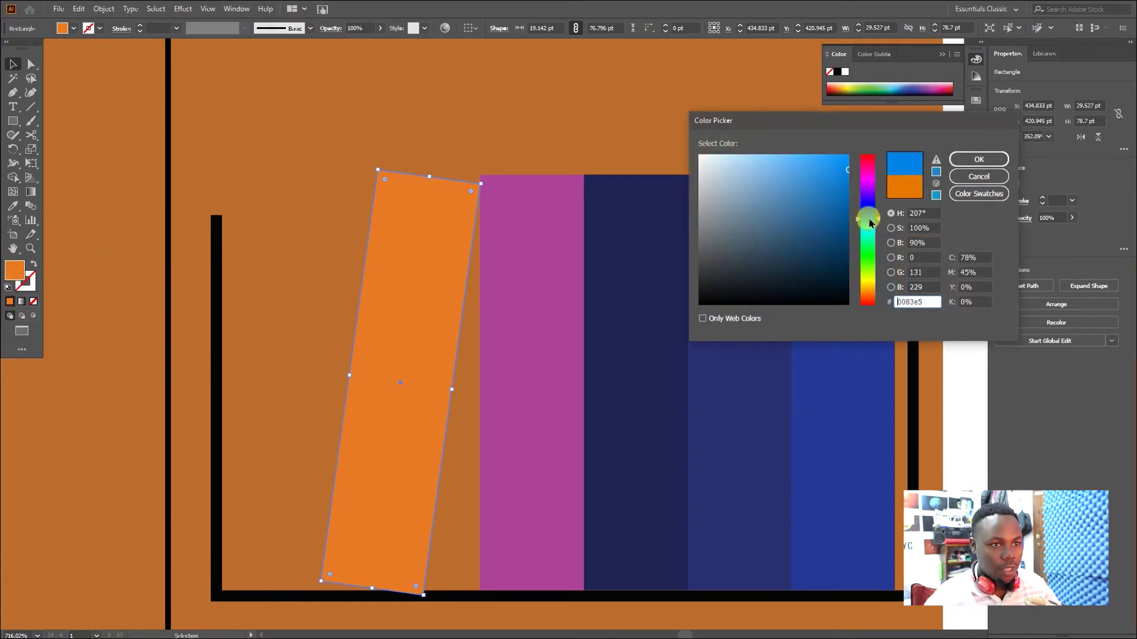
drag(843, 183, 837, 170)
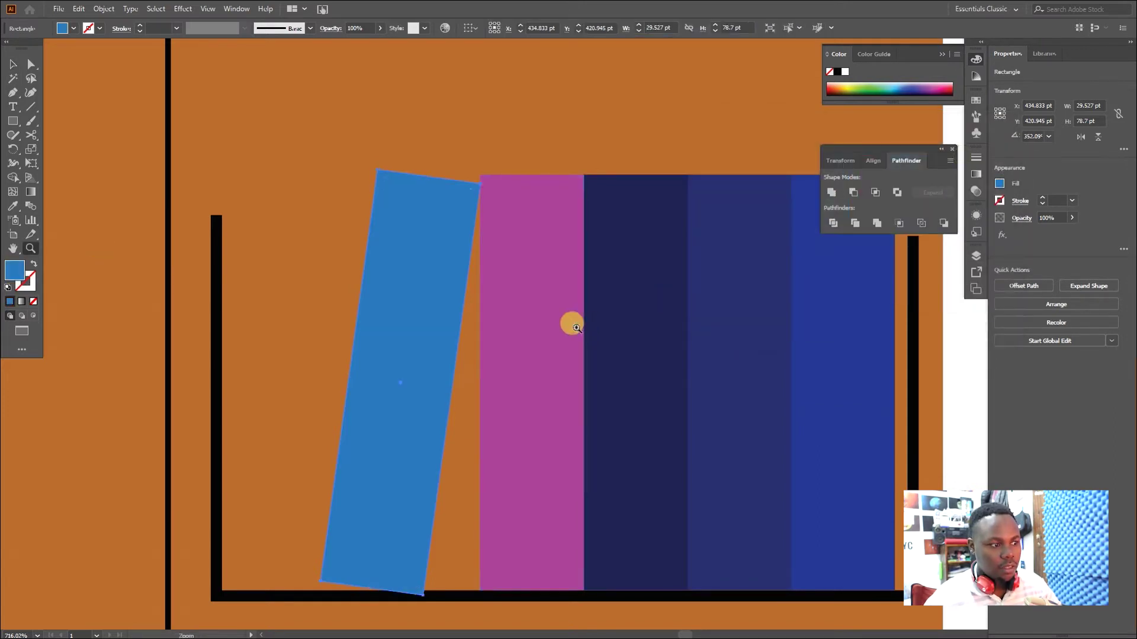
Move the leaning block's lower right anchor point with Direct Selection so it rests on the compartment's floor line.
drag(571, 325, 762, 385)
key(space)
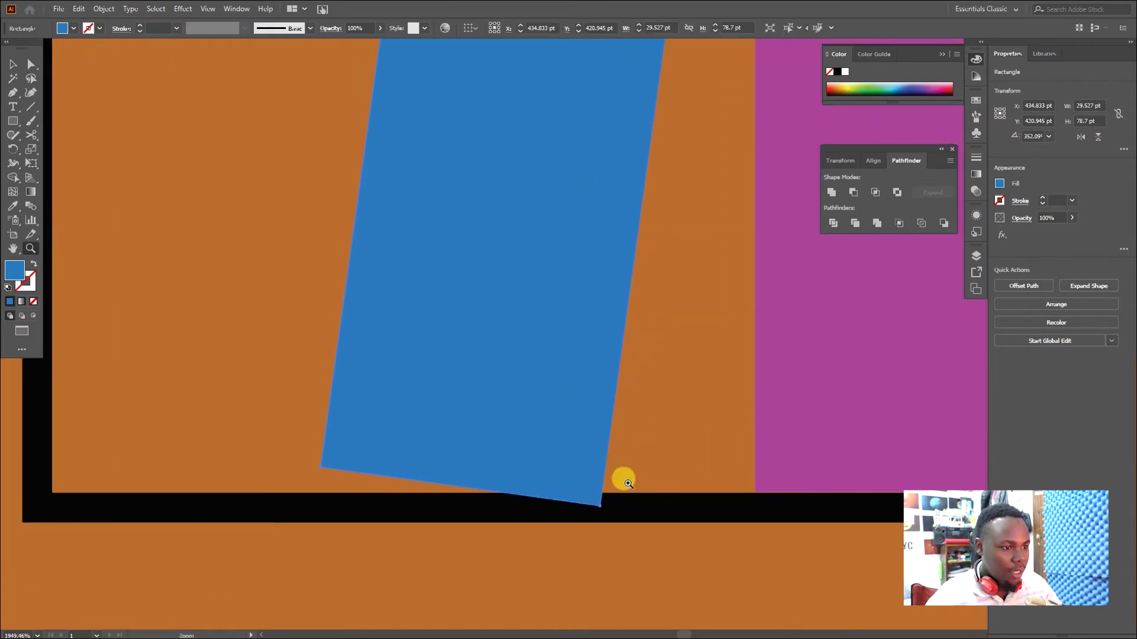
click(596, 481)
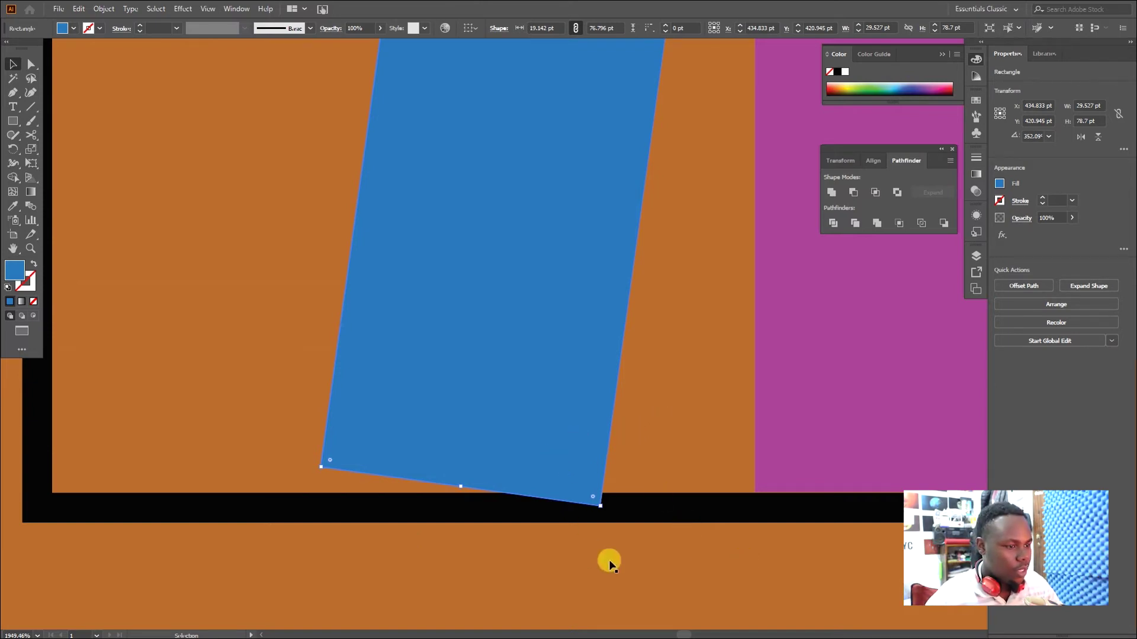
key(a)
click(600, 506)
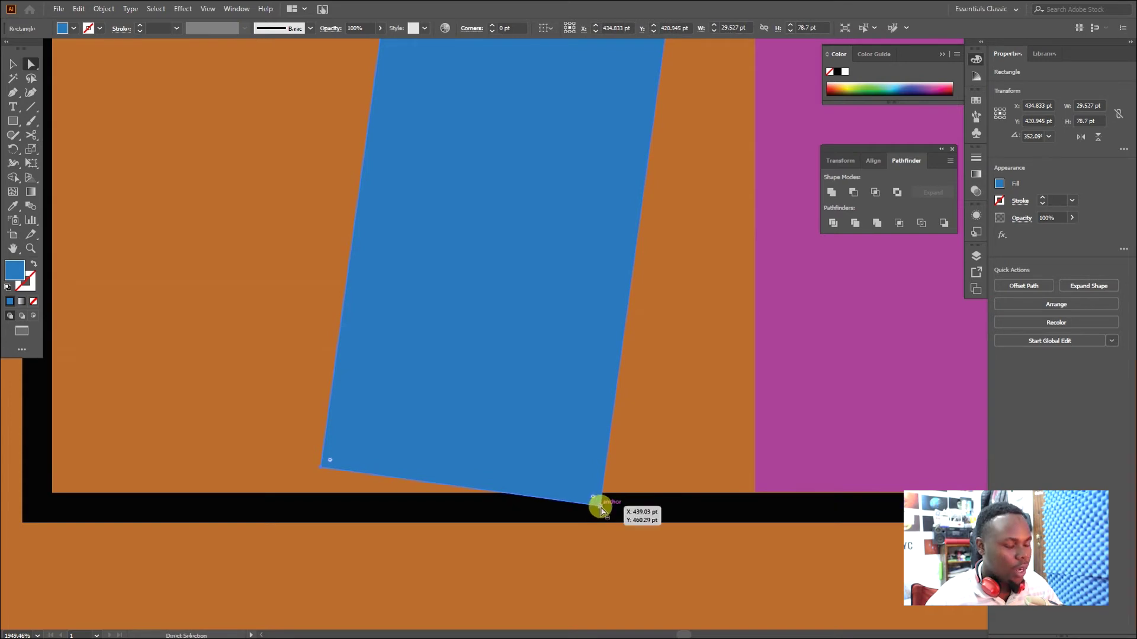
drag(601, 506, 464, 518)
key(v)
click(647, 572)
Review the complete desk drawing on the whole artboard.
key(z)
drag(634, 549, 685, 505)
drag(687, 506, 515, 504)
drag(648, 453, 515, 462)
drag(703, 539, 554, 460)
drag(634, 428, 565, 462)
drag(711, 490, 616, 468)
key(v)
click(624, 438)
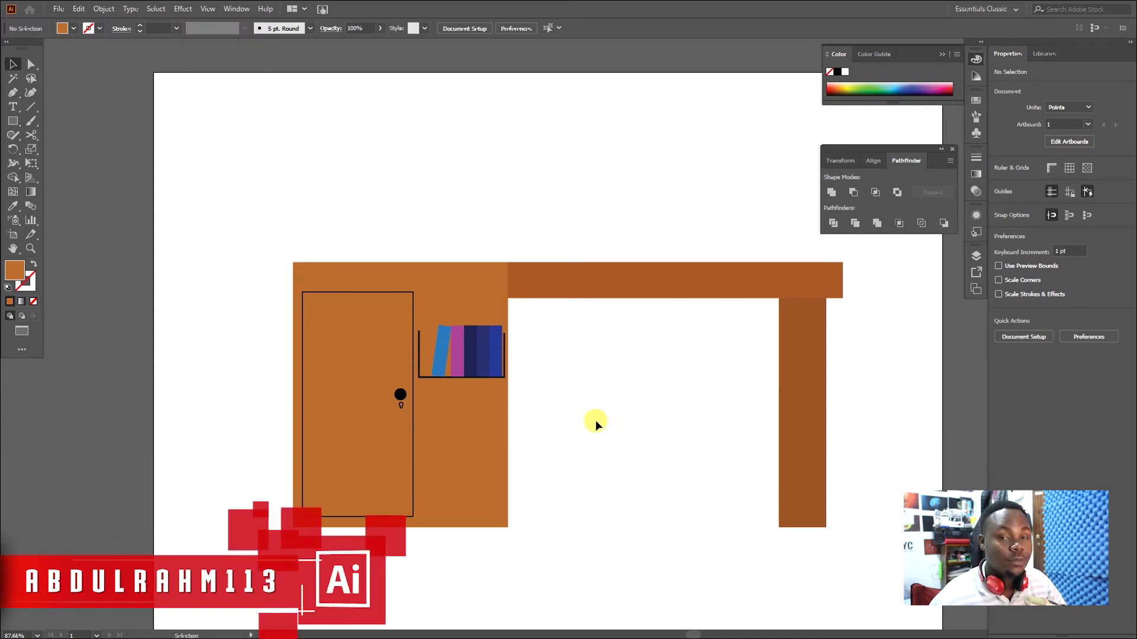
Swap the cabinet door's fill and stroke so the door is solid black without an outline.
key(z)
drag(363, 365, 620, 357)
key(v)
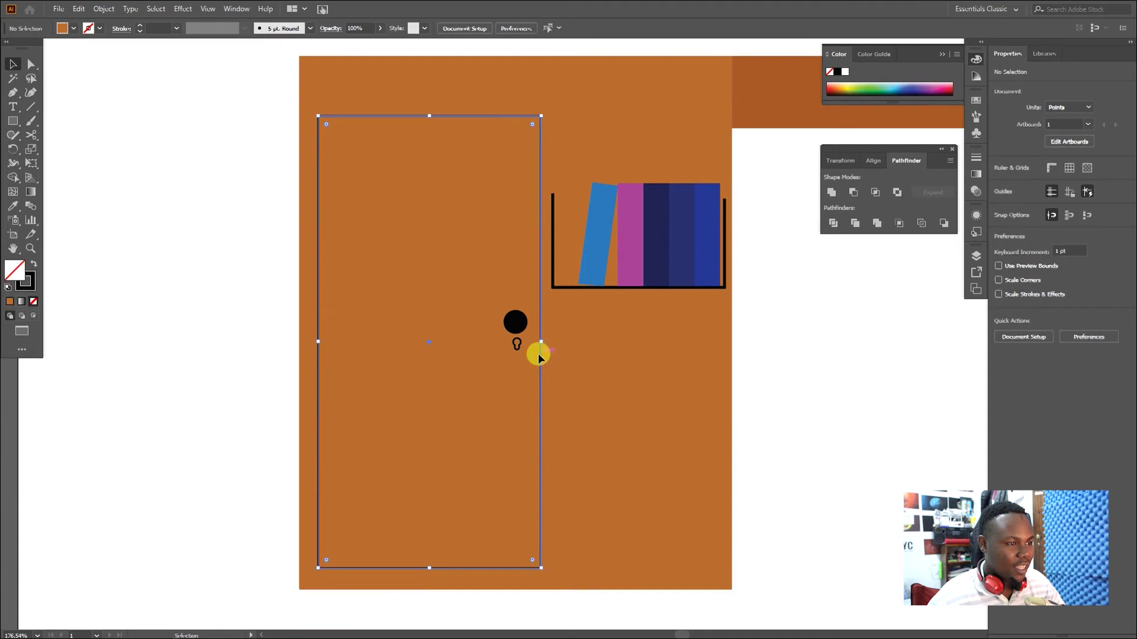
click(537, 354)
key(shift+x)
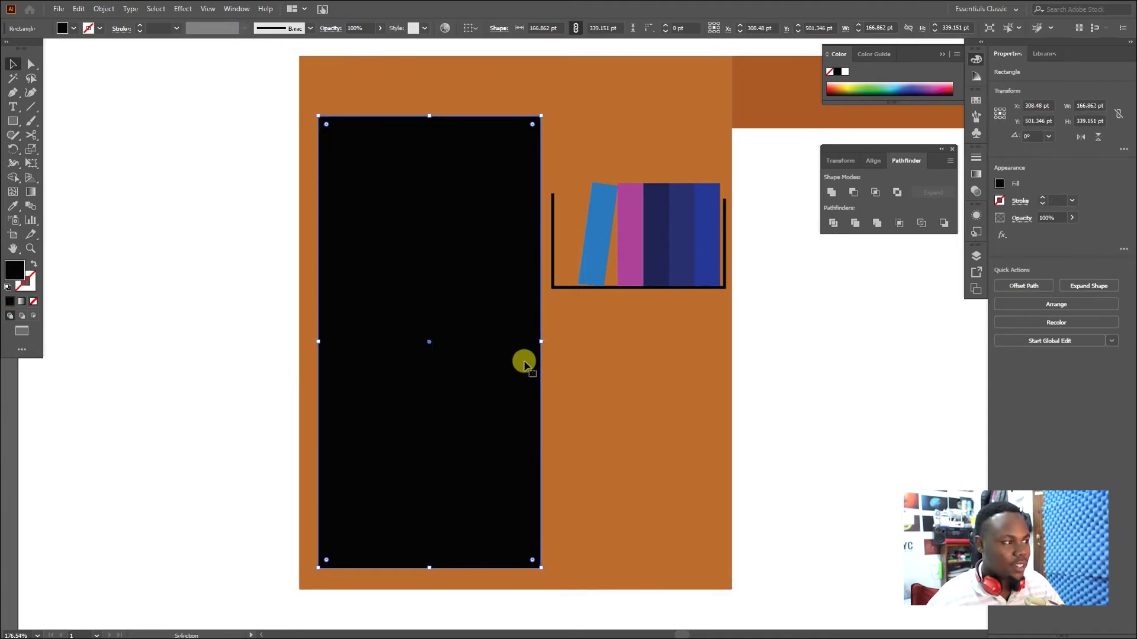
Apply a freeform gradient fill to the round knob on the black door.
click(518, 325)
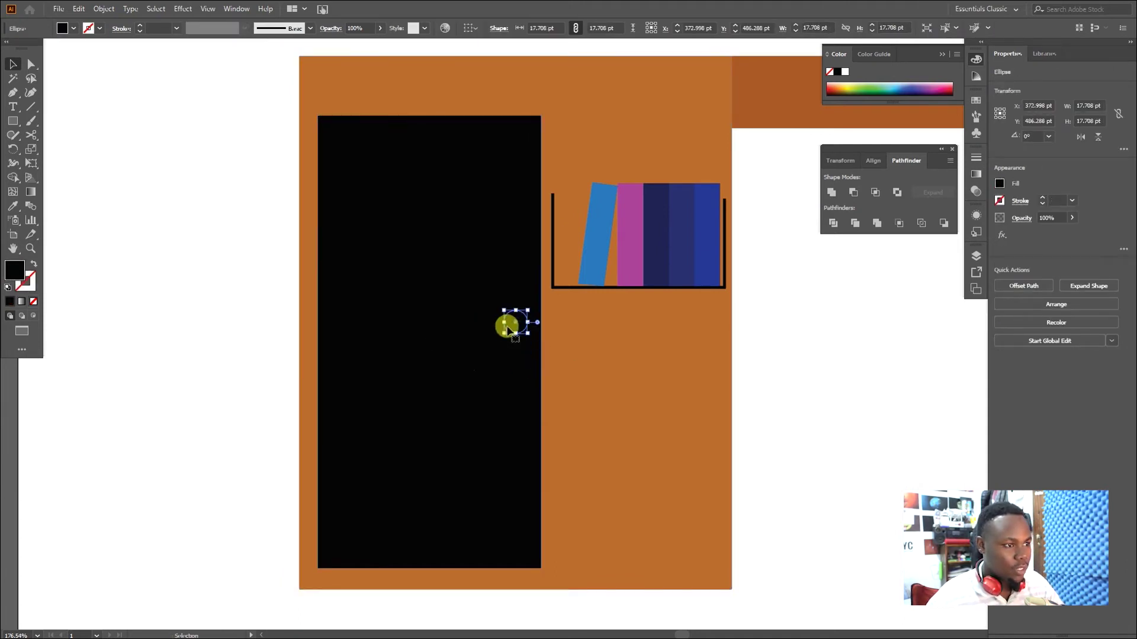
click(33, 194)
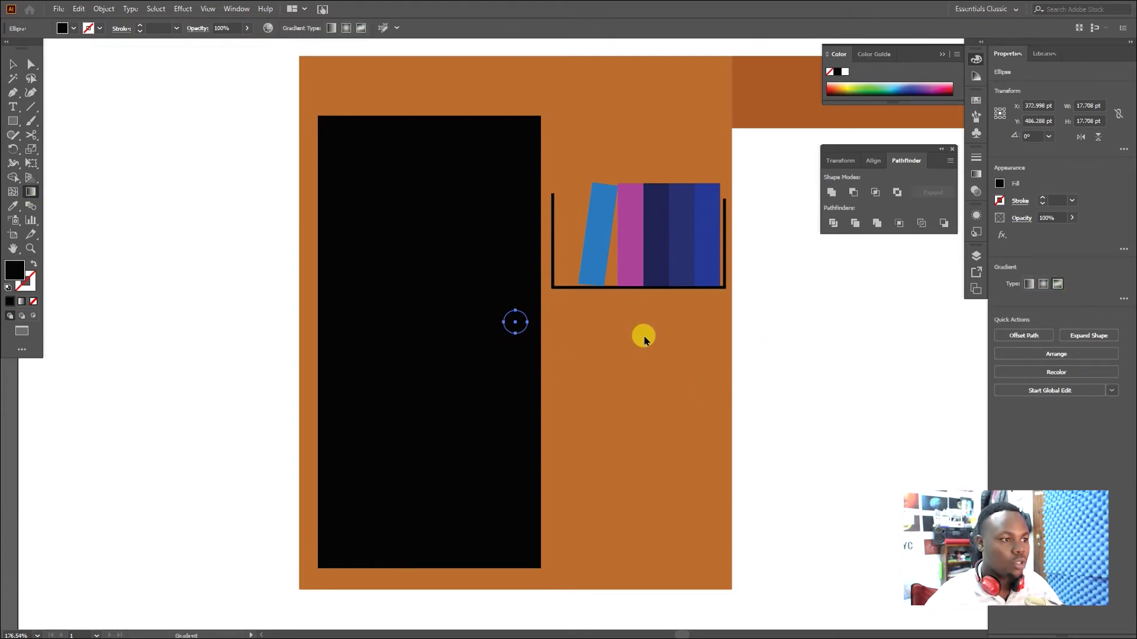
key(z)
drag(521, 322, 783, 281)
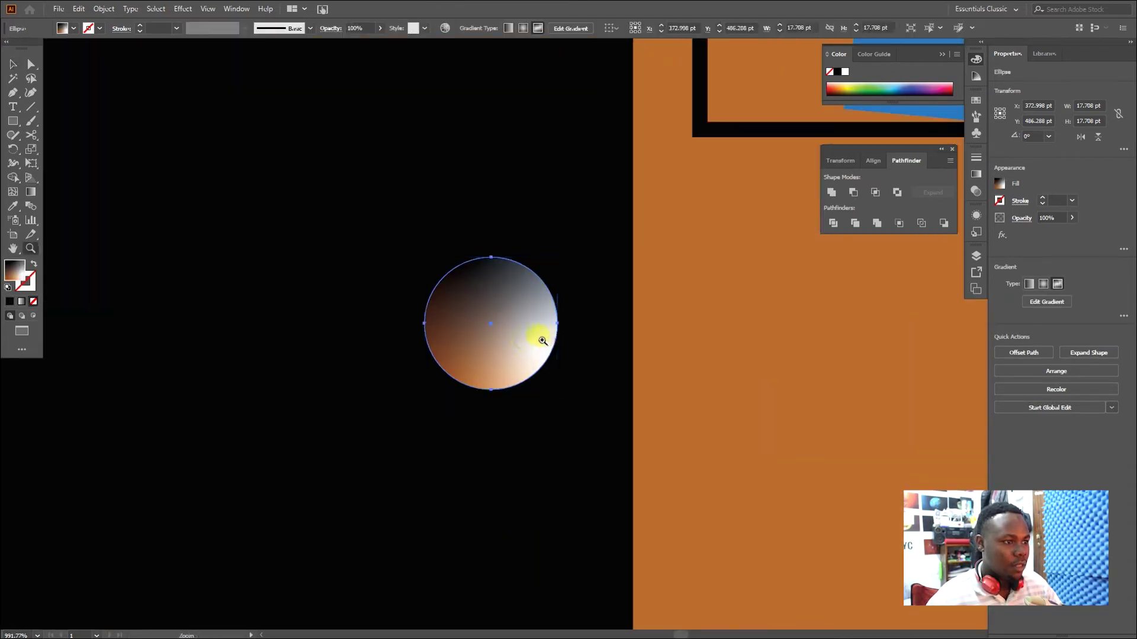
alt+click(545, 340)
Fill the keyhole shape below the knob with pure white.
key(v)
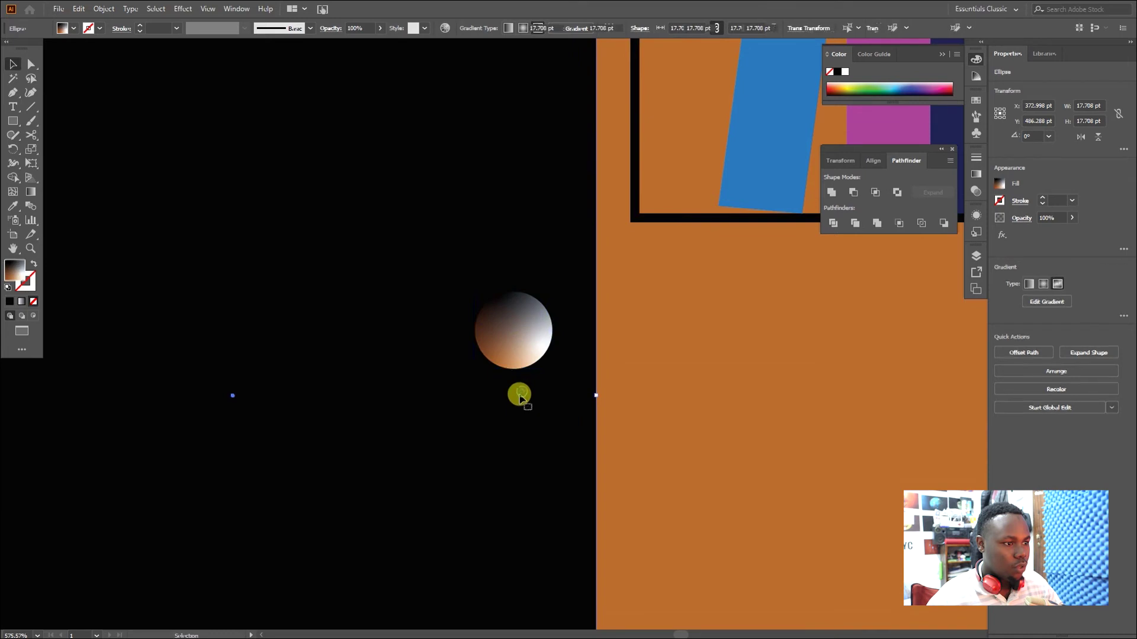
click(511, 425)
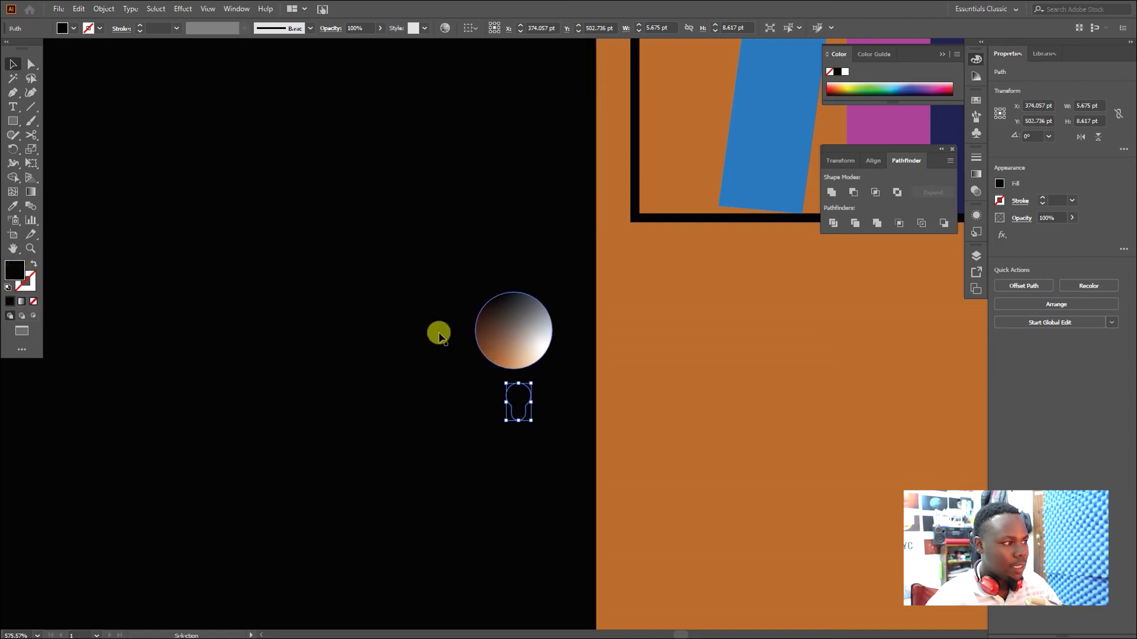
double_click(21, 274)
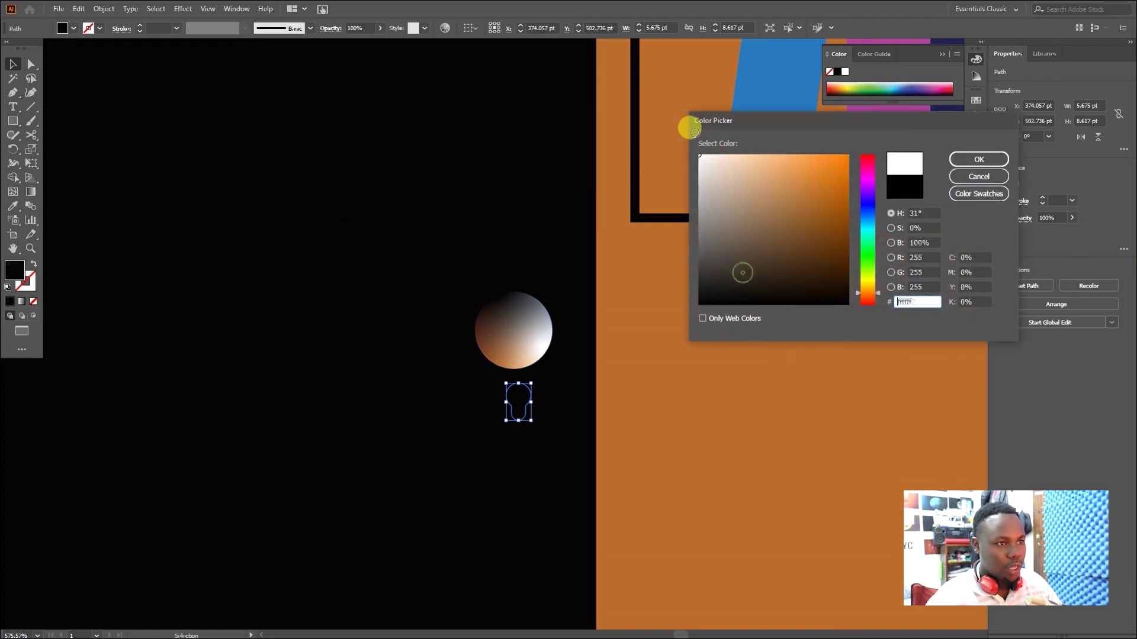
click(965, 165)
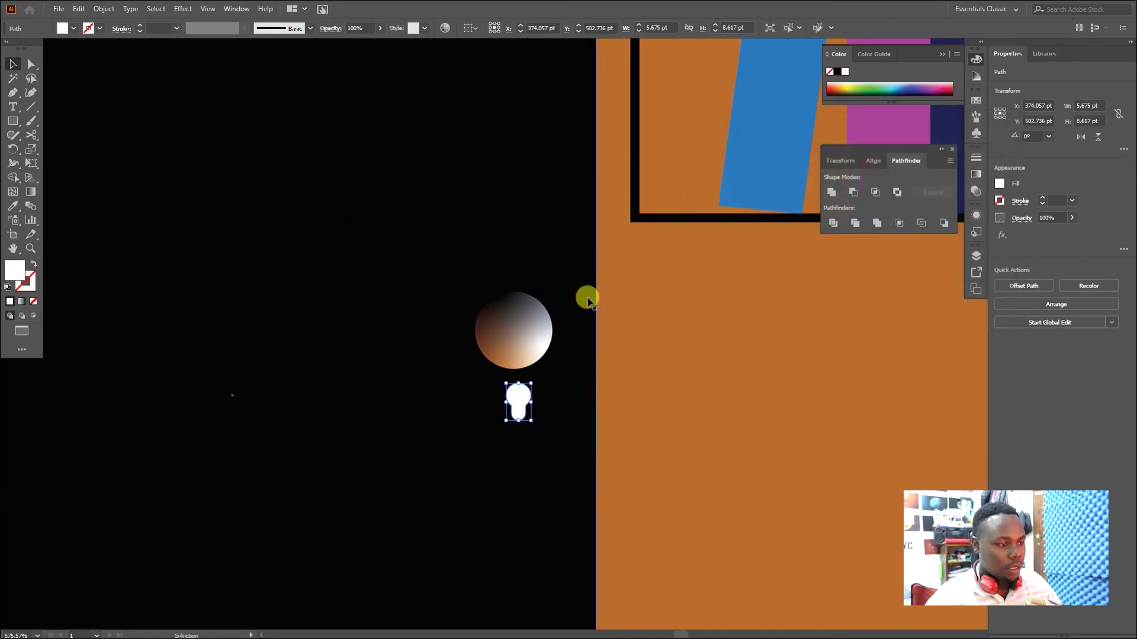
Recolour the cabinet door with the brown sampled from the desk top, then darken its fill to #894119.
key(ctrl+0)
click(308, 435)
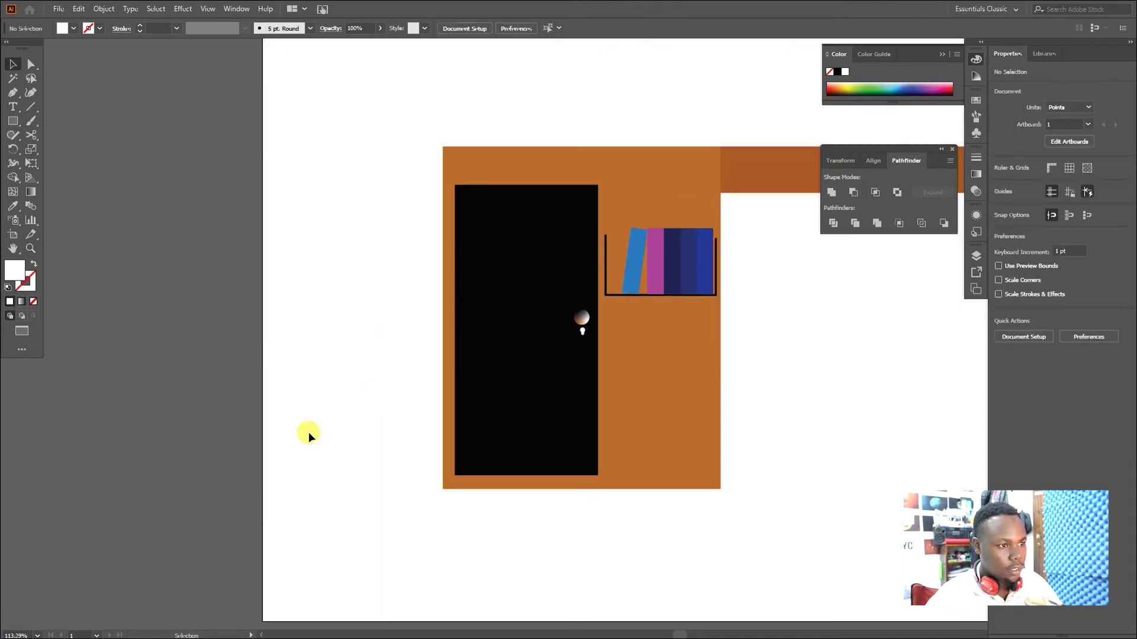
click(532, 394)
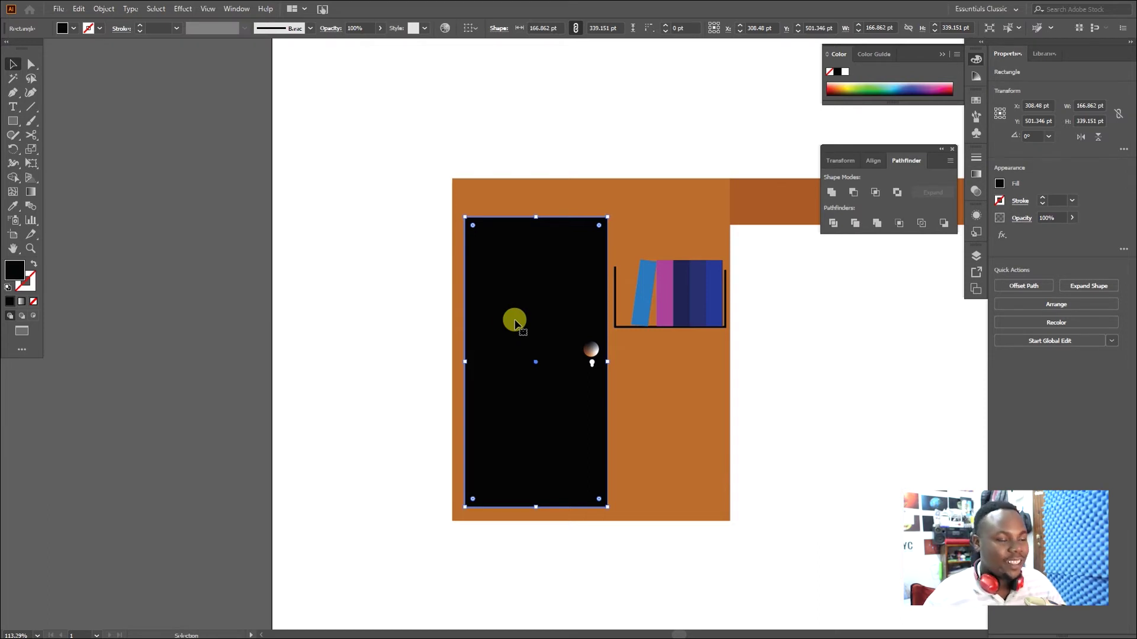
drag(527, 329, 352, 340)
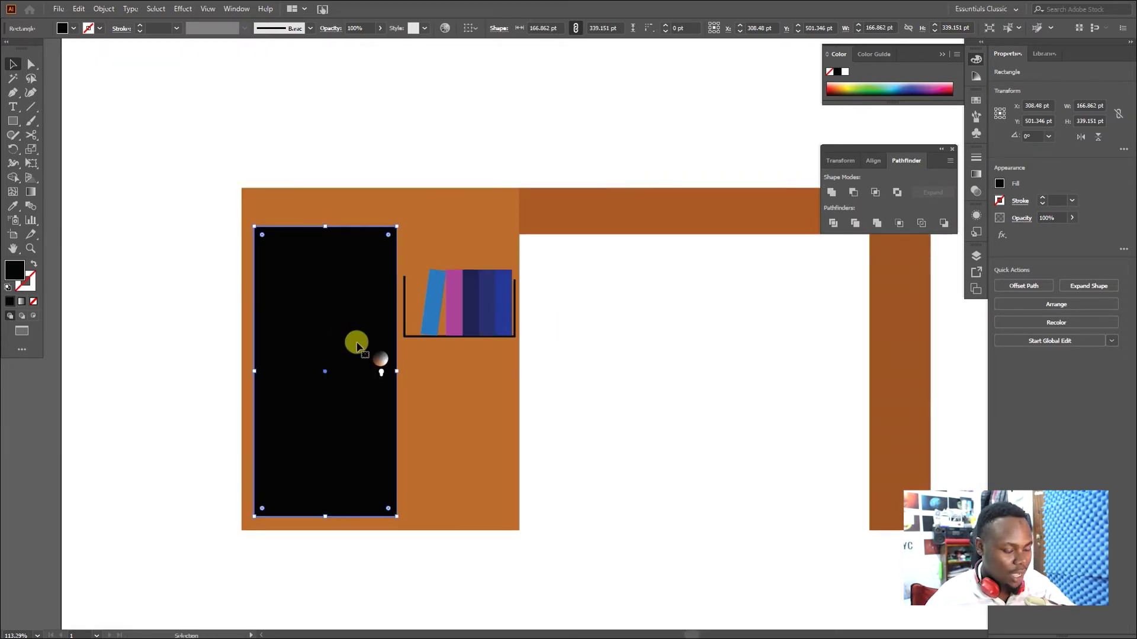
key(i)
click(578, 224)
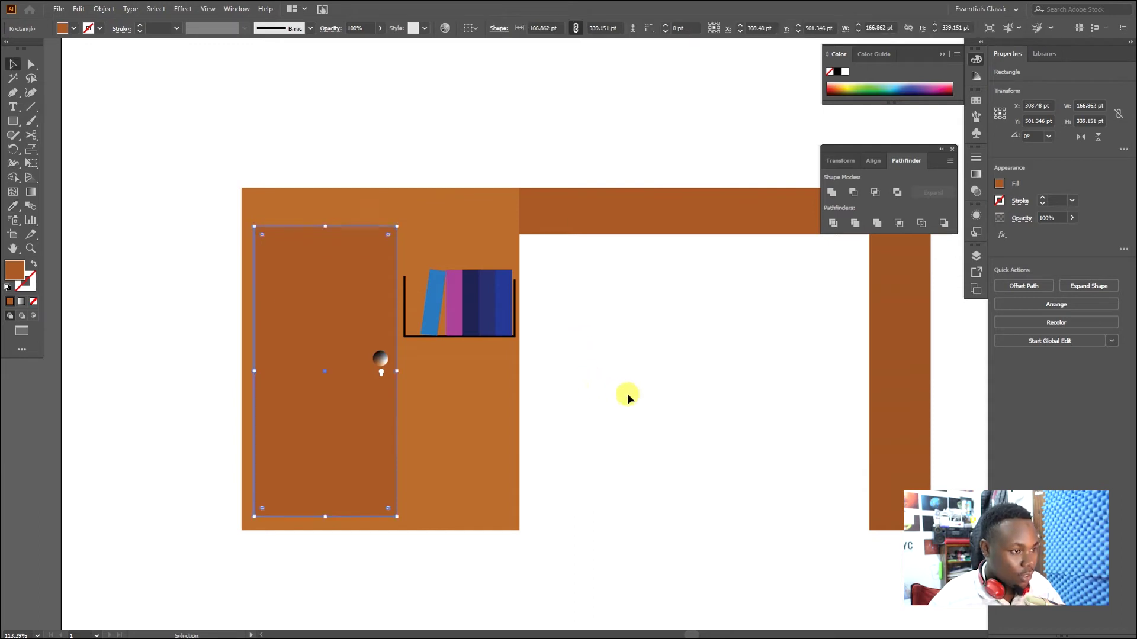
click(710, 441)
click(354, 470)
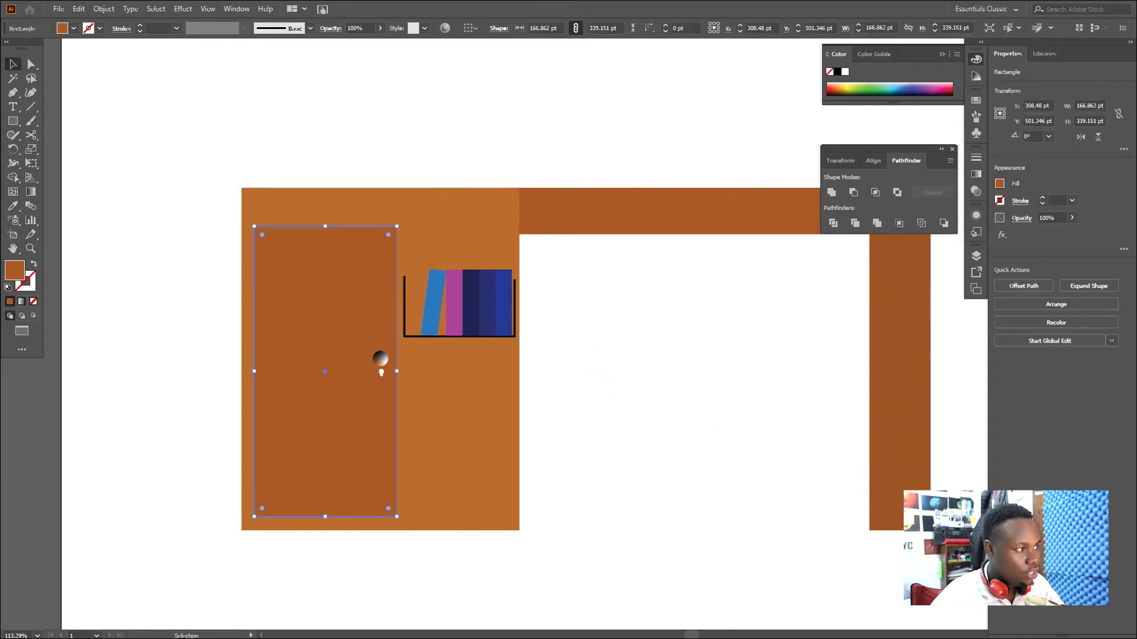
double_click(13, 273)
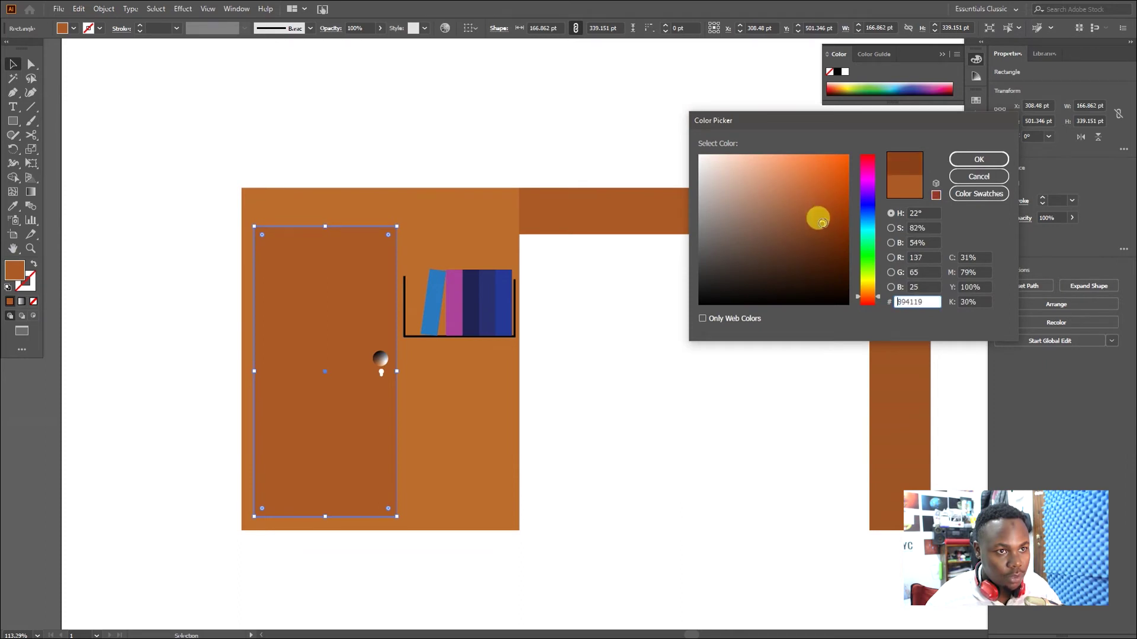
click(957, 160)
click(614, 398)
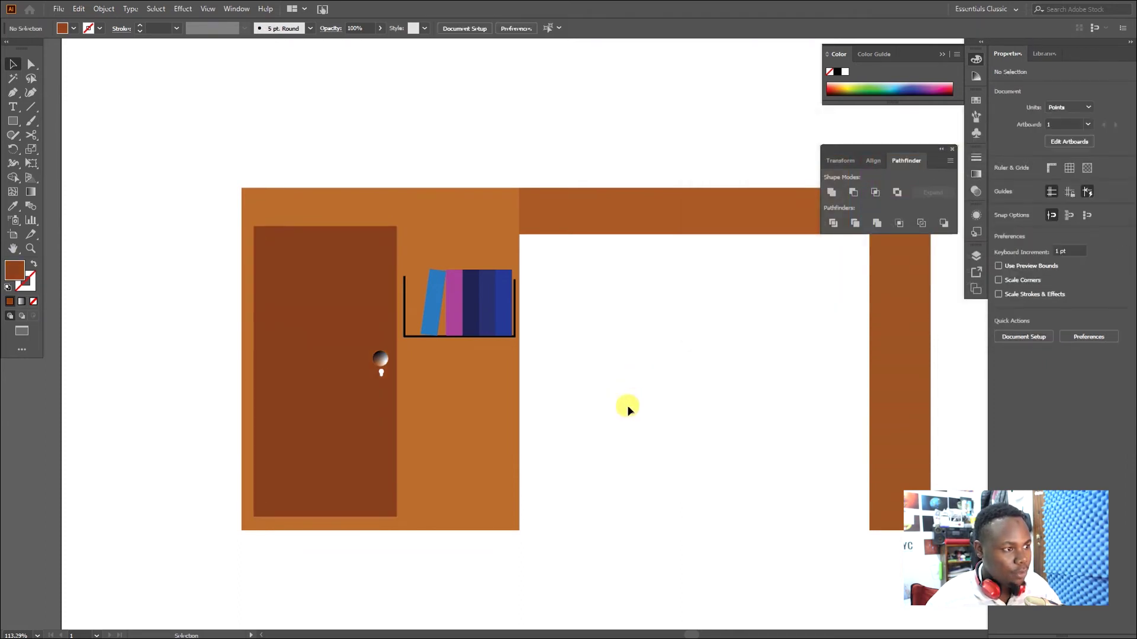
Give the open compartment's outline a heavier stroke with rounded ends.
key(z)
drag(355, 386, 410, 394)
drag(486, 426, 568, 428)
drag(441, 414, 385, 424)
drag(565, 469, 419, 469)
drag(596, 361, 567, 402)
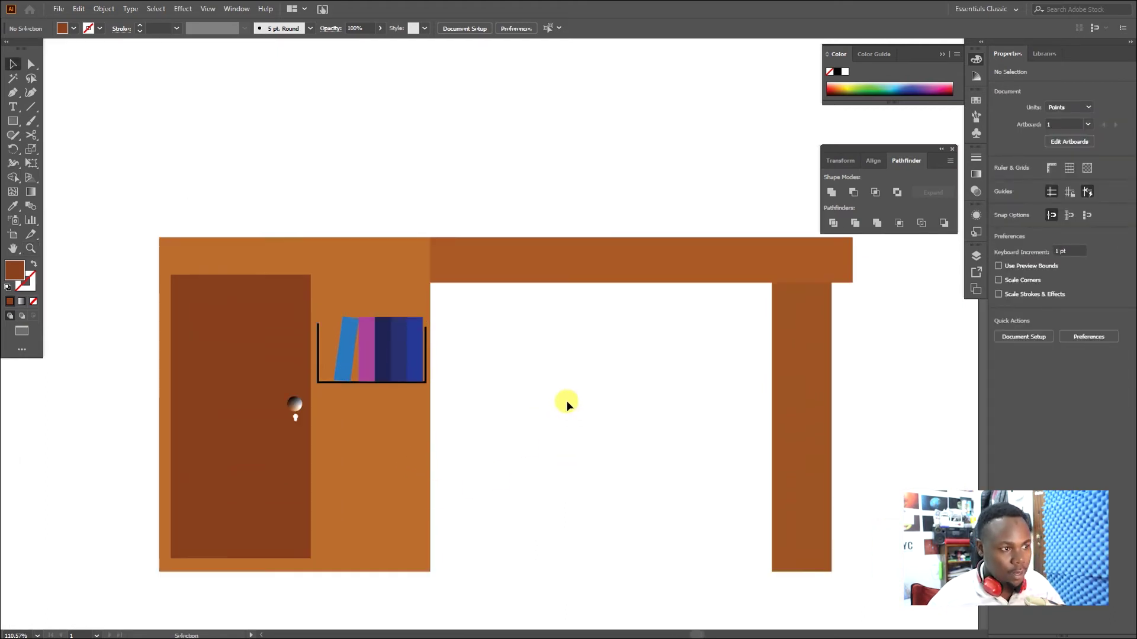
key(z)
drag(287, 385, 374, 376)
drag(421, 462, 564, 379)
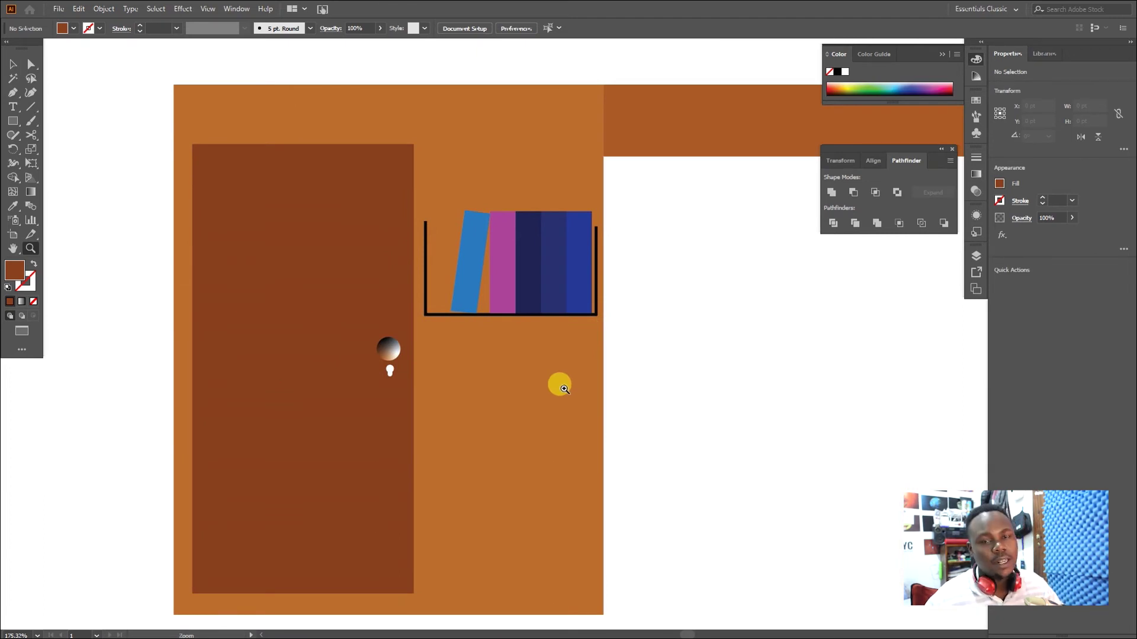
key(v)
click(510, 315)
click(311, 28)
click(224, 54)
click(140, 31)
Scale the books and their compartment down together to about 107 by 65 pt, clear of the cabinet's edge.
drag(541, 278, 751, 258)
click(449, 392)
scroll(449, 393, down, 3)
click(685, 444)
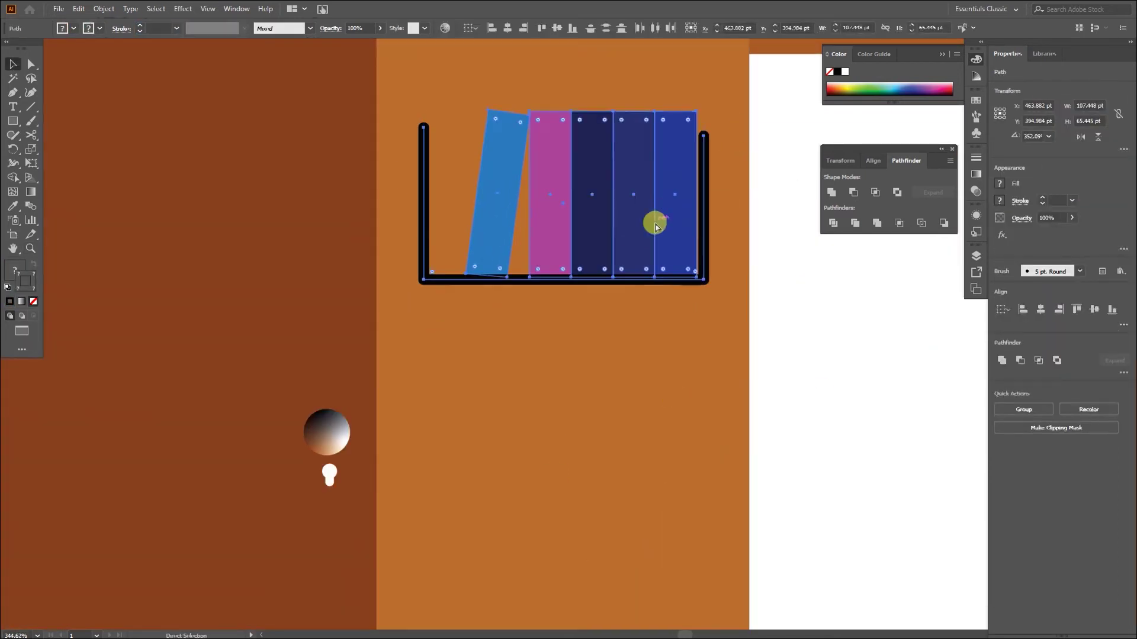
click(574, 302)
Draw a triangle with the Pen tool over the door's upper-left half, split along the door's diagonal.
scroll(573, 293, down, 7)
drag(685, 414, 772, 416)
key(p)
click(592, 209)
click(440, 520)
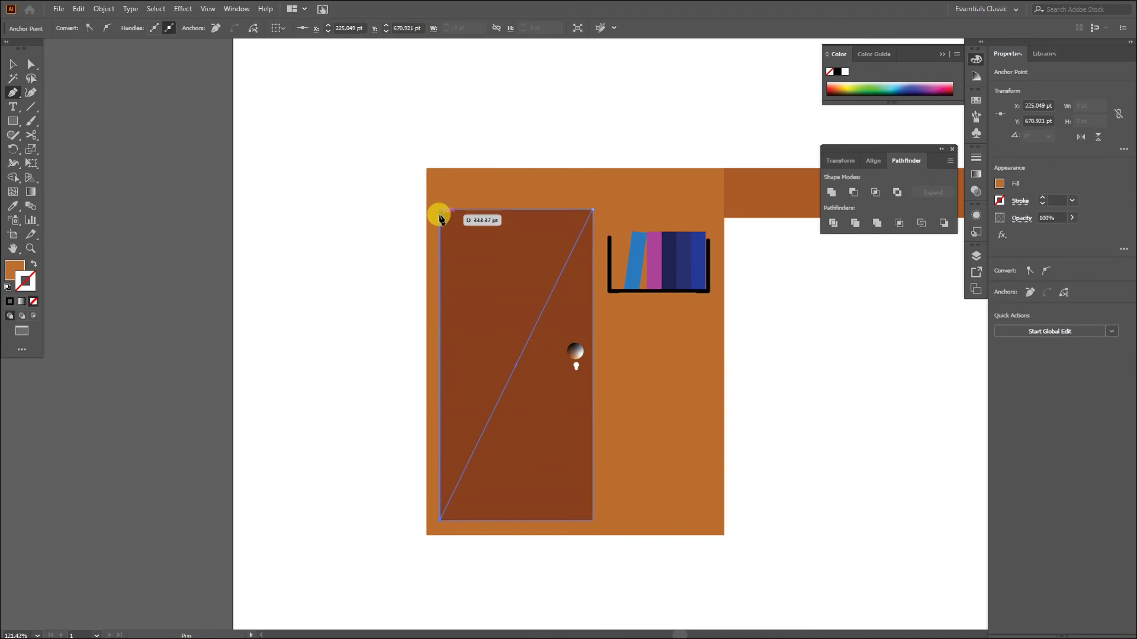
click(440, 210)
click(592, 210)
Fill the door's triangle with black and set its opacity to 10%.
double_click(9, 270)
click(991, 134)
click(1071, 218)
drag(1074, 233, 1034, 232)
click(758, 373)
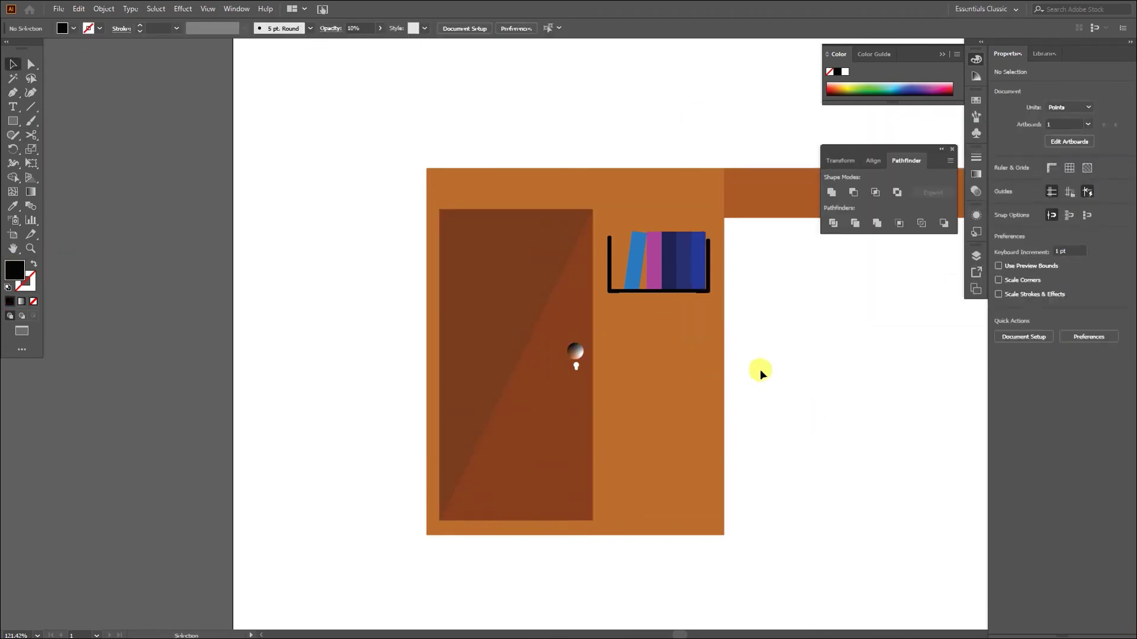
Shade the desk leg with diagonal black triangles at 10% opacity and draw a black band along the desk top's lower part.
drag(888, 456, 730, 467)
key(p)
click(653, 203)
click(580, 502)
click(577, 204)
click(653, 203)
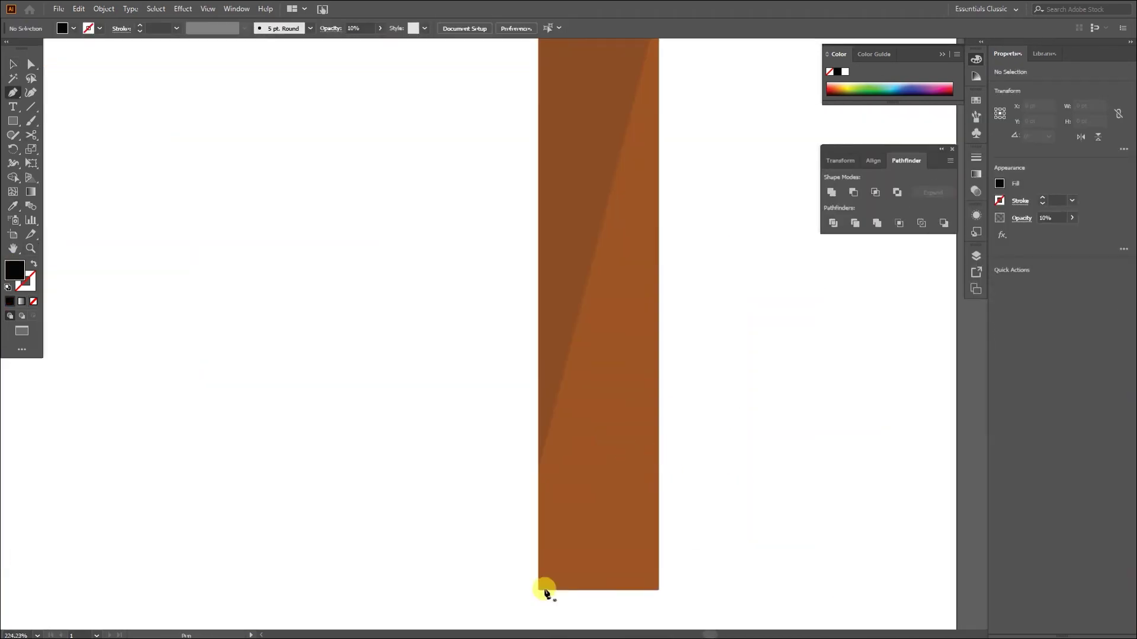
scroll(726, 410, down, 3)
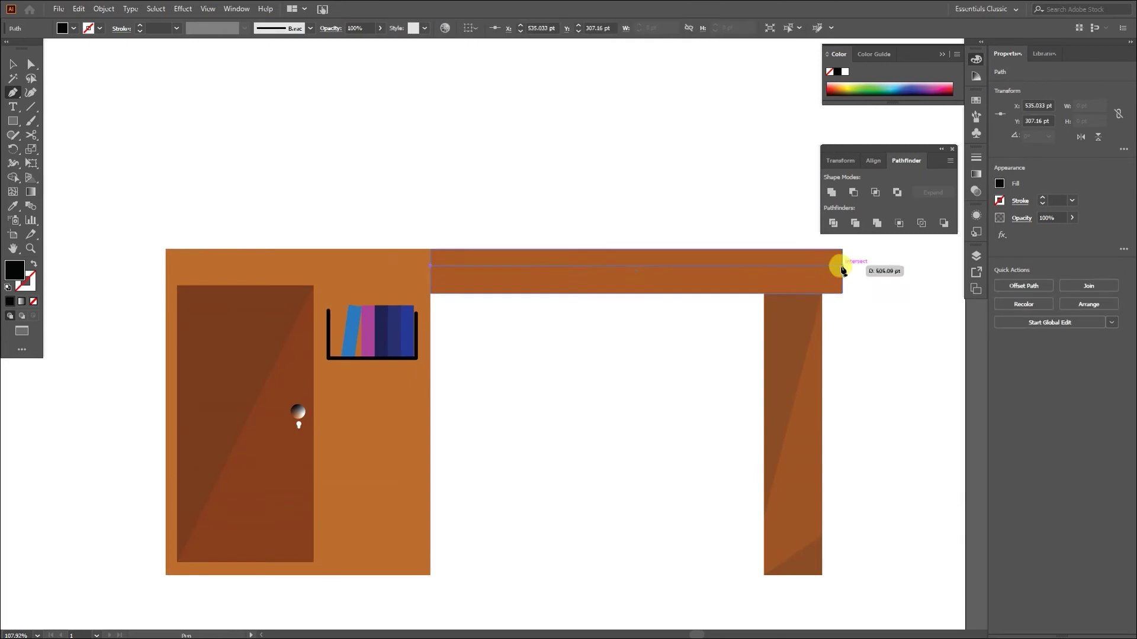
drag(840, 261, 432, 292)
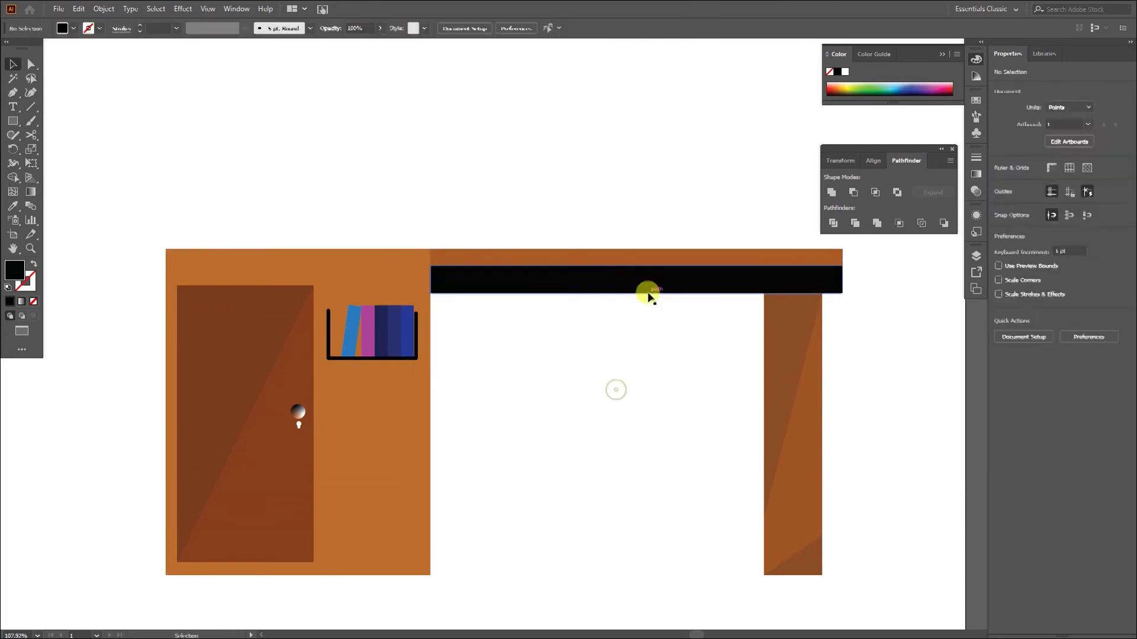
Draw an outlined compartment with a computer tower below the books and fill the tower with #282726.
drag(325, 266, 490, 585)
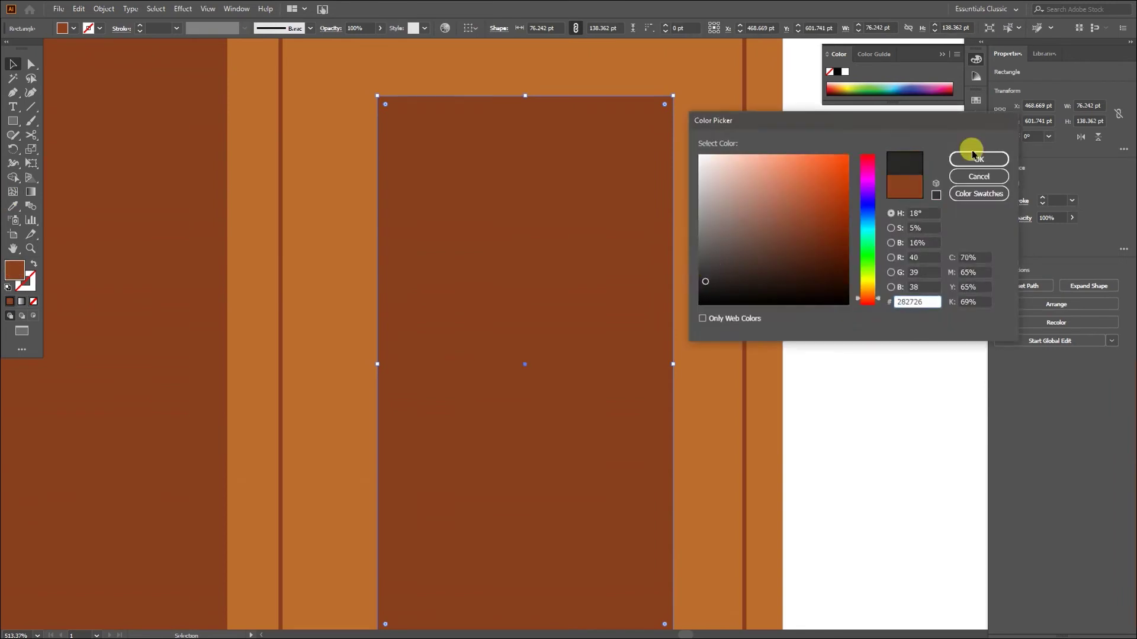
click(978, 158)
click(795, 297)
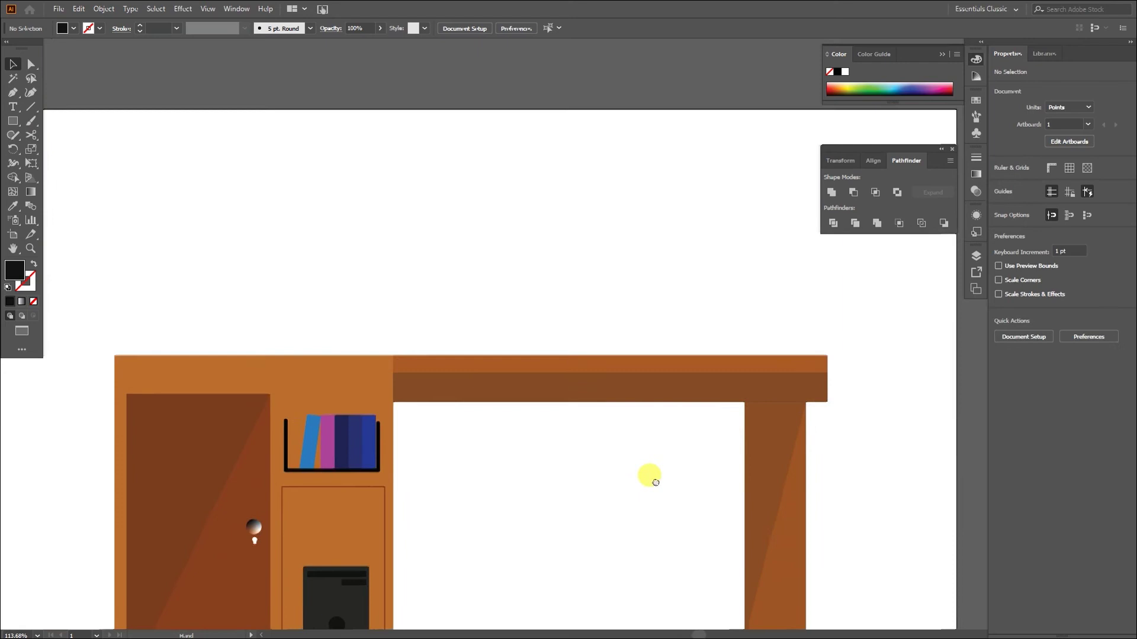
Build a dark monitor with a neck and wide base, centred on the desk top.
drag(551, 359, 695, 345)
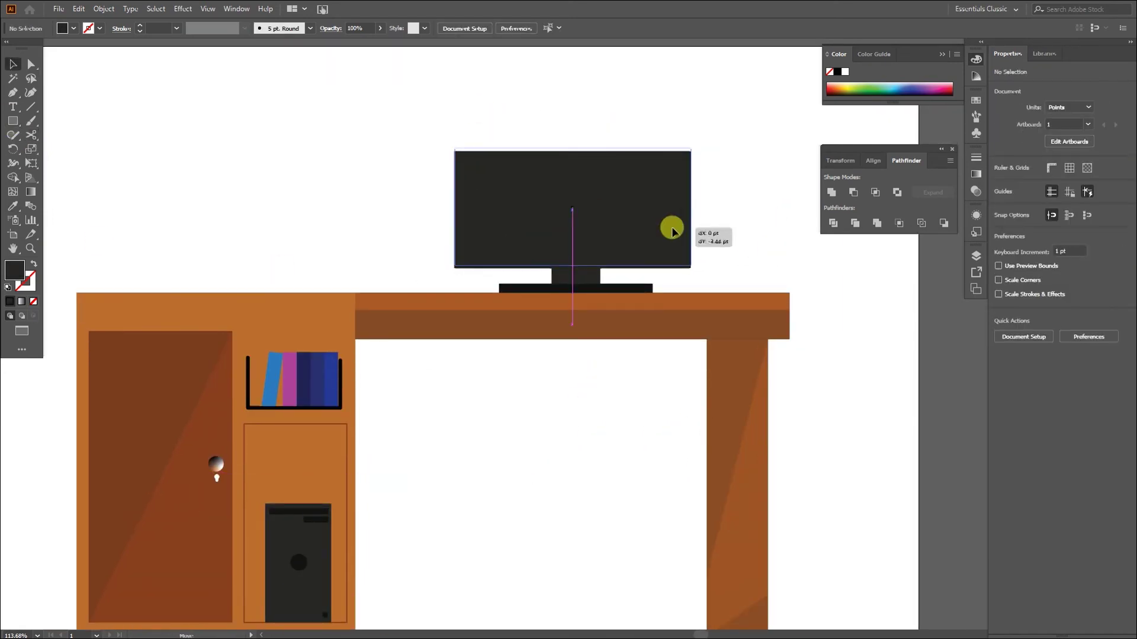
drag(672, 226, 687, 256)
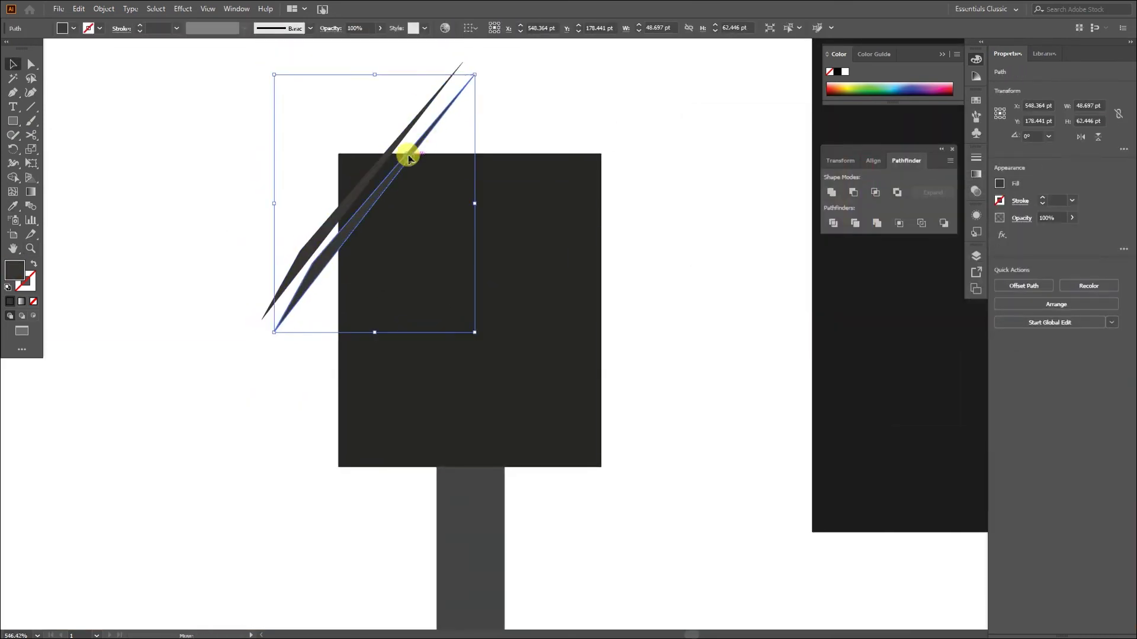
Copy the slanted dark sliver repeatedly over the dark box beside the monitor, varying the tilt of the copies.
drag(478, 71, 474, 64)
drag(363, 192, 385, 233)
shift+click(353, 196)
shift+click(331, 255)
drag(351, 276, 402, 327)
drag(537, 407, 548, 421)
drag(550, 90, 535, 79)
drag(405, 256, 398, 249)
drag(212, 91, 434, 290)
drag(388, 343, 494, 450)
drag(640, 362, 629, 350)
key(ctrl+g)
Extend the row of slanted slivers across the full width of the box with further copies and adjust their position.
drag(521, 302, 504, 292)
drag(624, 155, 610, 144)
drag(381, 522, 335, 584)
drag(405, 425, 417, 426)
key(ctrl+minus)
key(ctrl+minus)
drag(489, 453, 454, 511)
drag(529, 367, 545, 355)
drag(447, 172, 558, 245)
shift+click(626, 377)
drag(443, 363, 373, 456)
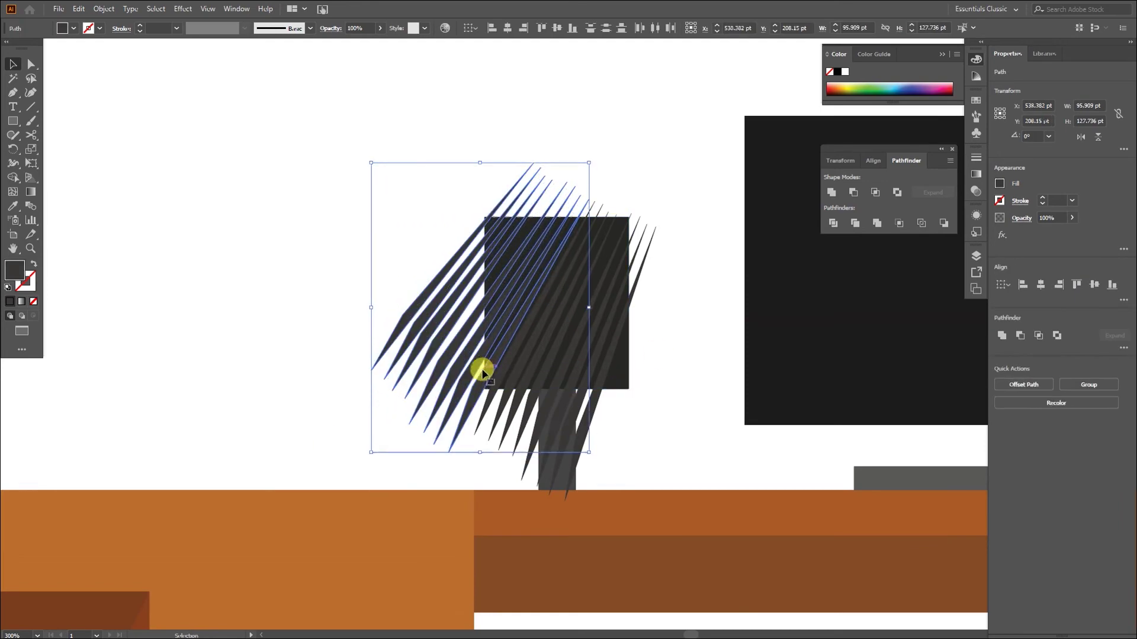
drag(481, 373, 480, 367)
click(602, 380)
Select all the slanted slivers over the box and group them.
drag(453, 260, 648, 363)
drag(734, 260, 701, 234)
drag(645, 377, 627, 364)
drag(704, 331, 408, 260)
shift+click(627, 387)
key(ctrl+g)
Duplicate the sliver group and turn the copy the opposite way to form a crosshatch over the box.
drag(615, 367, 651, 367)
drag(699, 510, 764, 254)
drag(613, 403, 629, 400)
drag(747, 496, 767, 470)
drag(633, 404, 639, 407)
Select both sliver groups and cut away the ends overhanging the box with the Shape Builder tool.
drag(704, 202, 440, 467)
shift+click(651, 423)
shift+click(488, 386)
key(shift+m)
drag(677, 249, 643, 419)
drag(643, 418, 541, 417)
drag(372, 297, 518, 439)
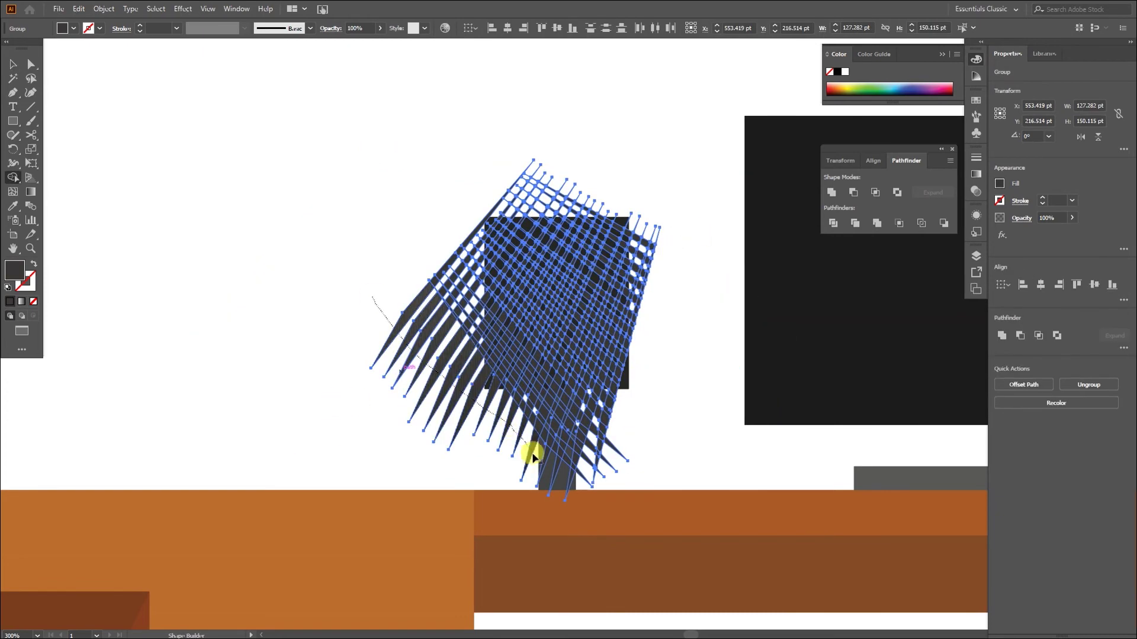
drag(619, 205, 440, 211)
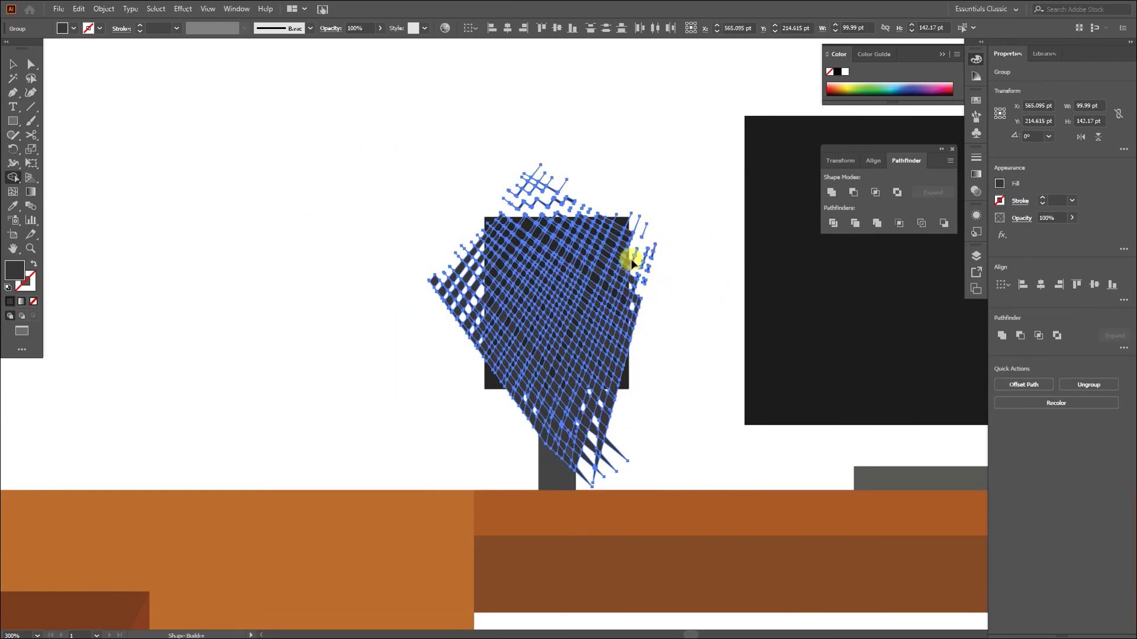
Delete the crosshatch remnants hanging below the box over the post.
key(v)
click(503, 432)
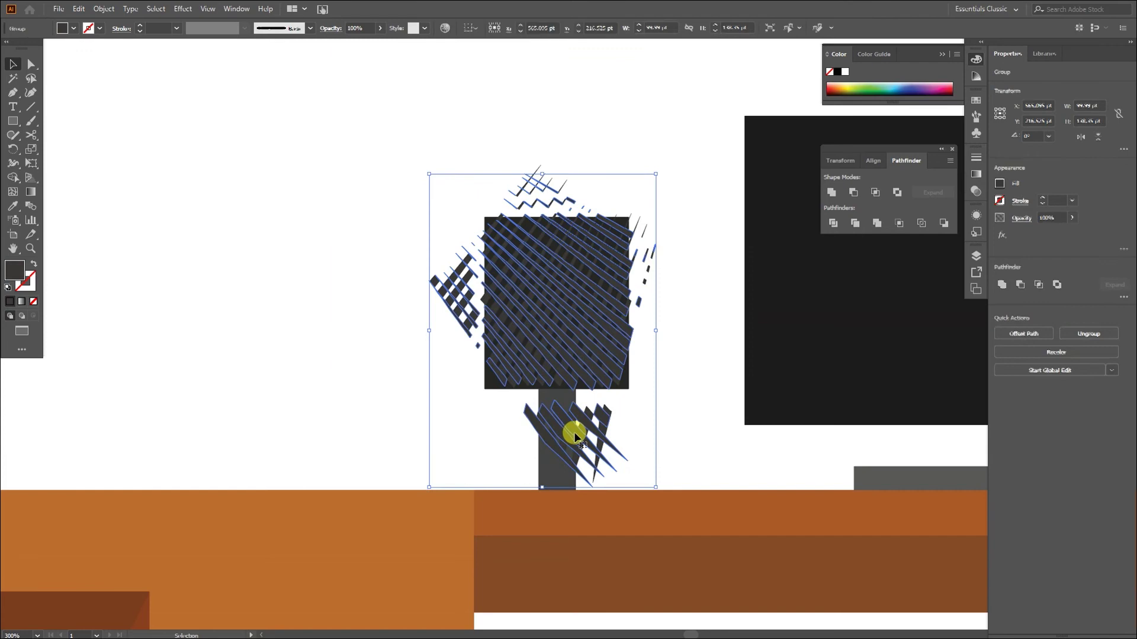
double_click(604, 427)
double_click(586, 420)
drag(624, 414, 548, 426)
key(Delete)
double_click(646, 423)
double_click(605, 423)
key(Delete)
double_click(640, 422)
Ungroup the crosshatch and delete the loose fragments beyond the box's left side.
right_click(560, 308)
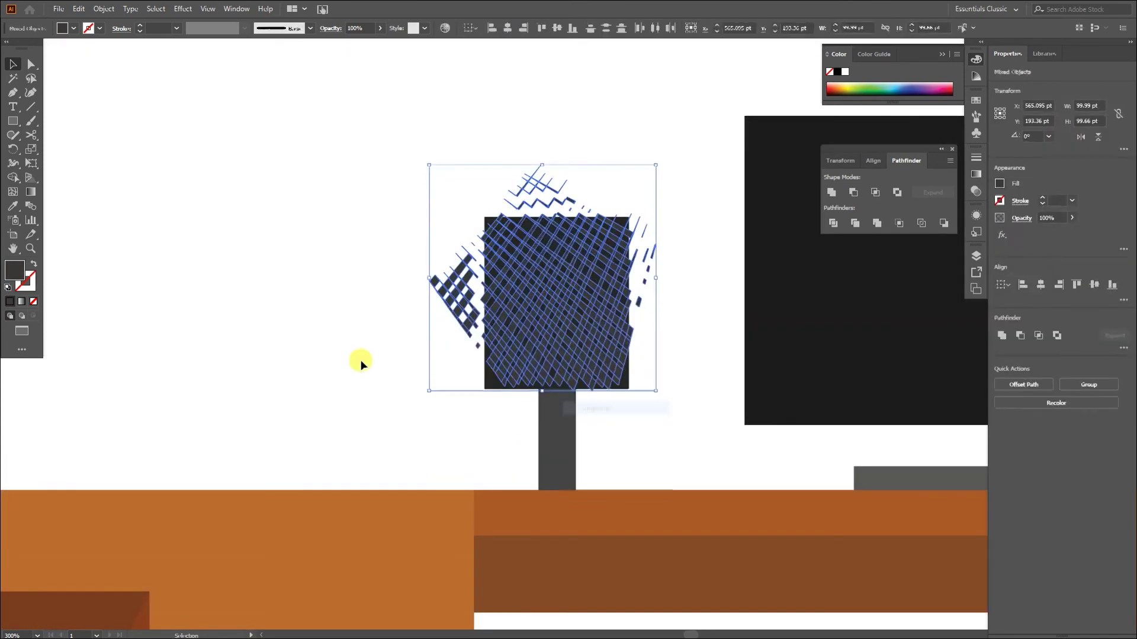
click(597, 409)
click(467, 321)
key(Delete)
Isolate the crosshatch group and delete the stray fragments above and to the right of the box.
click(588, 264)
double_click(588, 264)
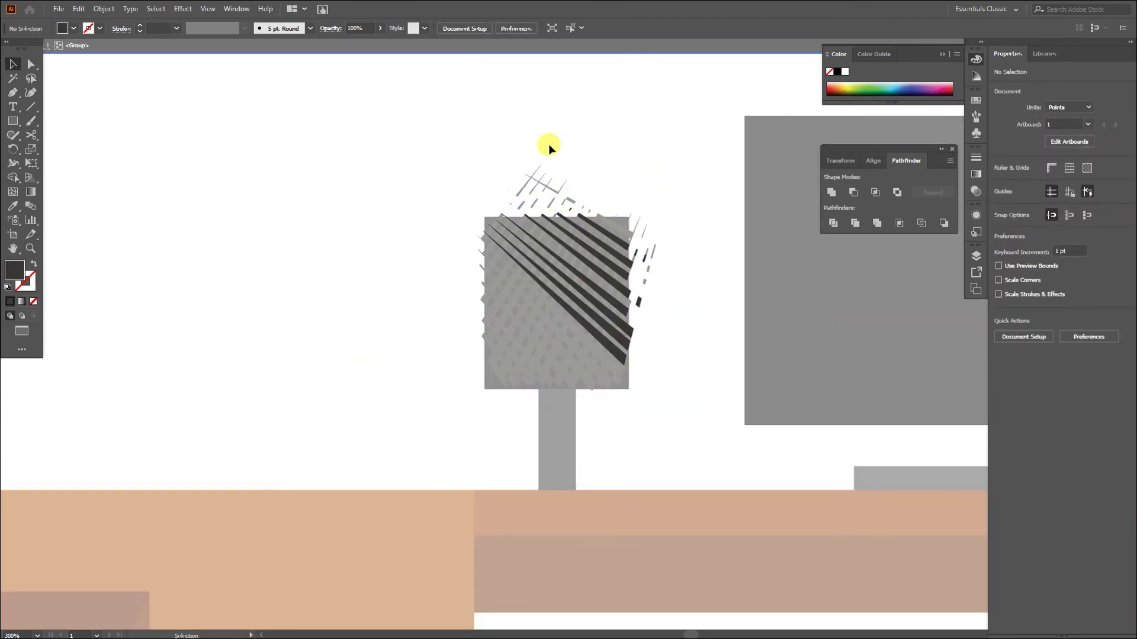
double_click(690, 300)
click(515, 207)
click(651, 270)
double_click(650, 269)
key(Delete)
double_click(665, 264)
click(650, 254)
key(Delete)
Select the remaining crosshatch pieces over the box and lower their opacity.
drag(444, 182, 599, 409)
drag(639, 490, 631, 474)
double_click(566, 451)
drag(565, 452, 565, 456)
drag(557, 478, 557, 491)
double_click(612, 435)
drag(507, 252, 559, 300)
drag(417, 171, 609, 363)
shift+click(625, 290)
click(592, 331)
click(1071, 218)
drag(1083, 232, 1040, 231)
click(702, 251)
Group the parts of the microphone head and reposition the group.
click(566, 416)
drag(266, 161, 491, 444)
drag(489, 172, 358, 418)
drag(356, 464, 586, 328)
key(ctrl+g)
drag(592, 282, 611, 313)
Draw an upright rectangle as the microphone's base and give it a dark grey fill.
key(m)
drag(490, 414, 556, 561)
key(z)
click(528, 462)
double_click(15, 271)
mouse_move(538, 392)
mouse_down()
mouse_move(503, 394)
mouse_move(535, 412)
mouse_up()
click(976, 160)
Draw a large dark grey speaker box standing on the cabinet's top.
click(537, 396)
drag(618, 435, 698, 381)
drag(296, 353, 330, 350)
key(m)
drag(284, 236, 470, 432)
key(z)
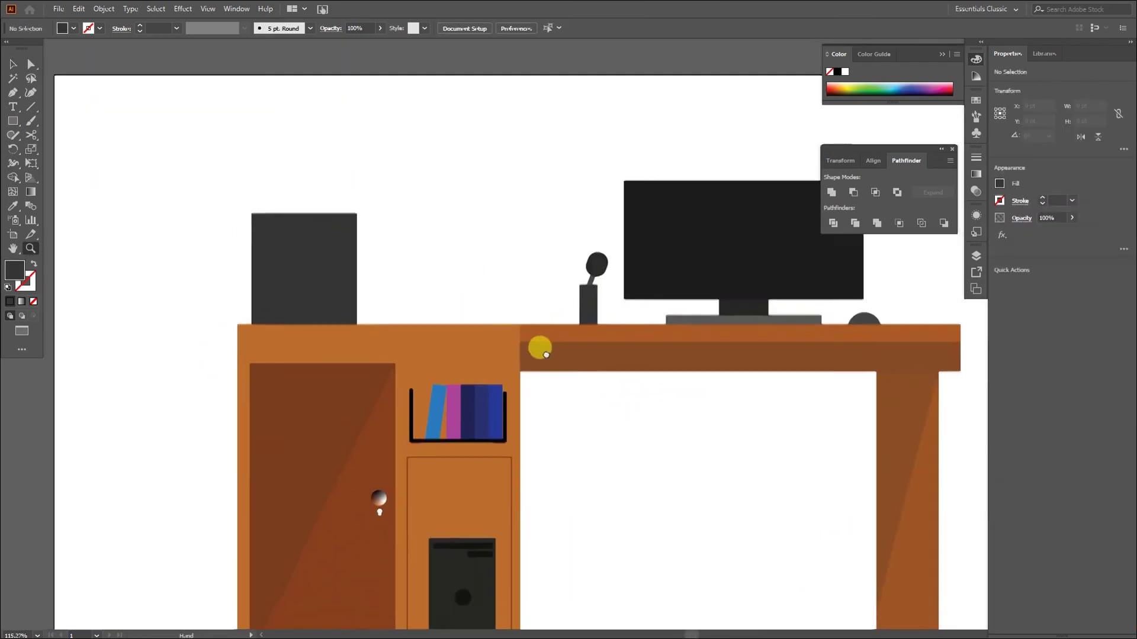
Add a large darker circle inside the speaker box as its cone.
key(v)
click(355, 450)
click(813, 435)
key(z)
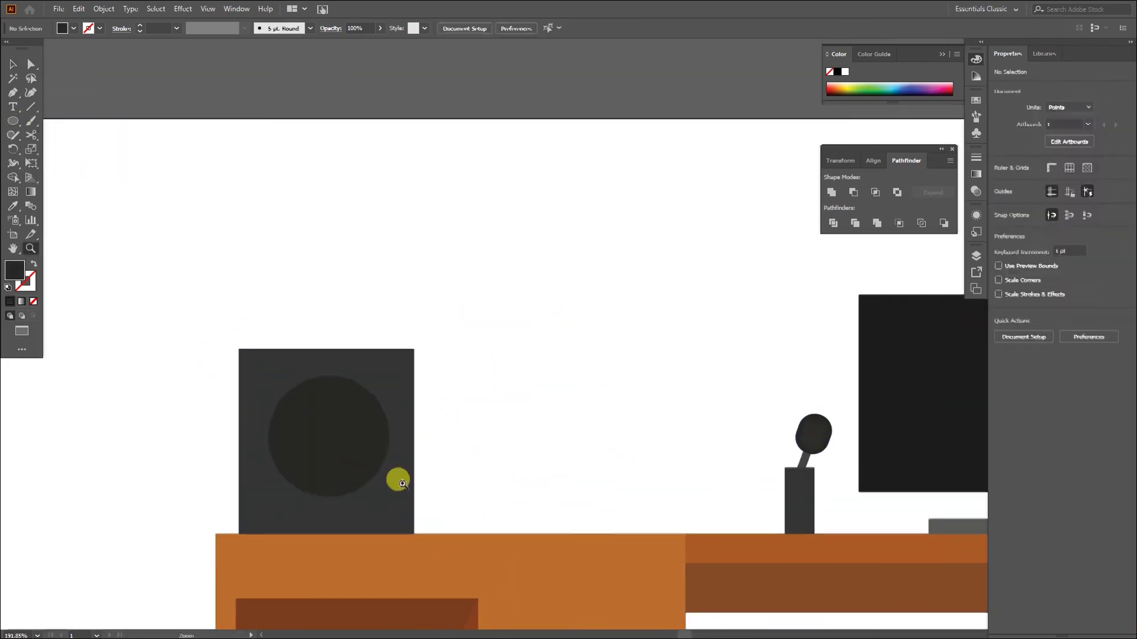
Add a small red square in the speaker box's lower corner.
drag(398, 479, 449, 480)
key(m)
drag(560, 526, 586, 553)
double_click(15, 271)
click(959, 139)
click(697, 230)
Draw a large red square in front of the desk as the chair's backrest and round its corners.
key(m)
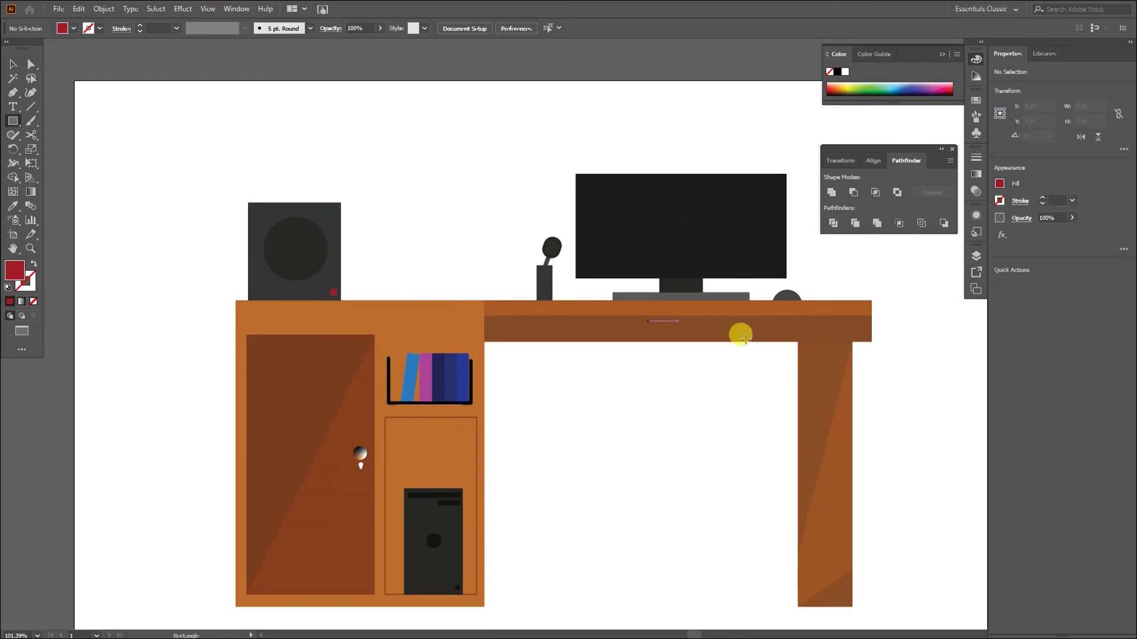
drag(583, 274, 750, 441)
drag(594, 284, 645, 335)
Draw a wide, fully rounded red bar below the backrest as the chair's seat and adjust its position.
drag(593, 489, 744, 516)
drag(602, 496, 607, 503)
key(v)
click(722, 558)
drag(688, 510, 679, 500)
Connect the backrest and seat with an upright rectangle and give it a near-black fill.
key(m)
drag(612, 391, 660, 473)
key(v)
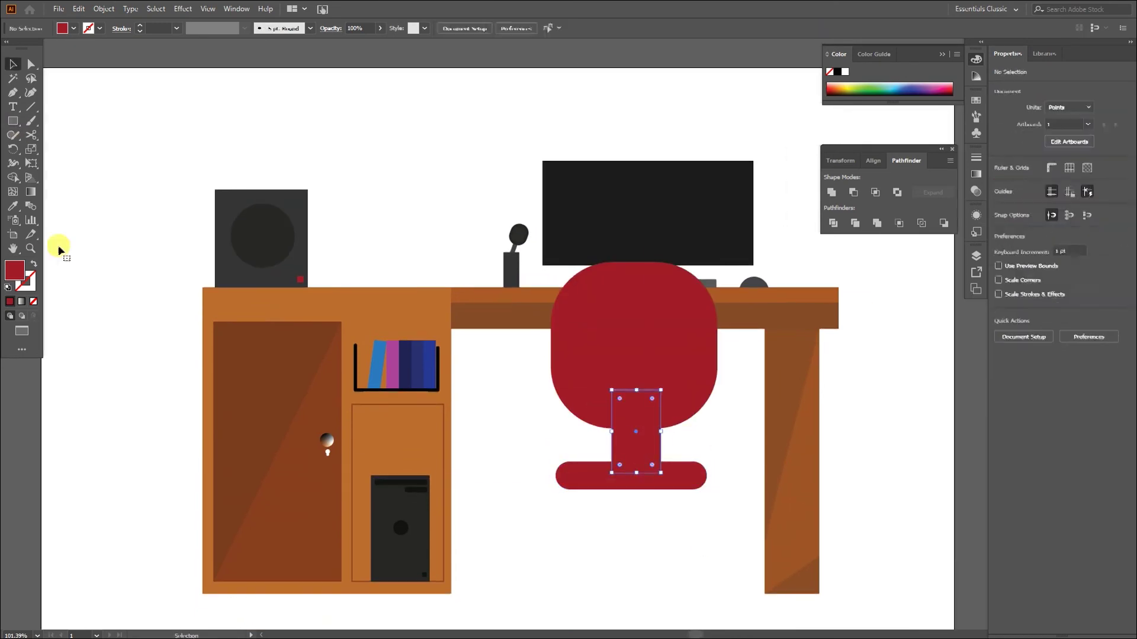
click(649, 445)
double_click(14, 270)
click(959, 139)
click(634, 469)
Draw a narrow near-black leg under the seat's centre and angle a second leg outward beside it.
key(m)
drag(591, 523, 607, 582)
mouse_move(601, 563)
mouse_down()
mouse_move(638, 527)
mouse_move(663, 539)
mouse_move(643, 521)
mouse_move(685, 578)
mouse_up()
Make a mirrored copy of the angled leg and place it on the other side of the central leg.
key(z)
click(657, 527)
scroll(698, 584, up, 5)
right_click(612, 522)
mouse_move(687, 450)
click(477, 492)
click(520, 403)
drag(548, 368, 227, 367)
Send the three chair legs behind the seat and adjust their positions so they meet beneath it.
click(548, 425)
click(548, 425)
shift+click(438, 370)
shift+click(675, 367)
key(ctrl+shift+bracketleft)
click(645, 524)
drag(673, 342, 684, 330)
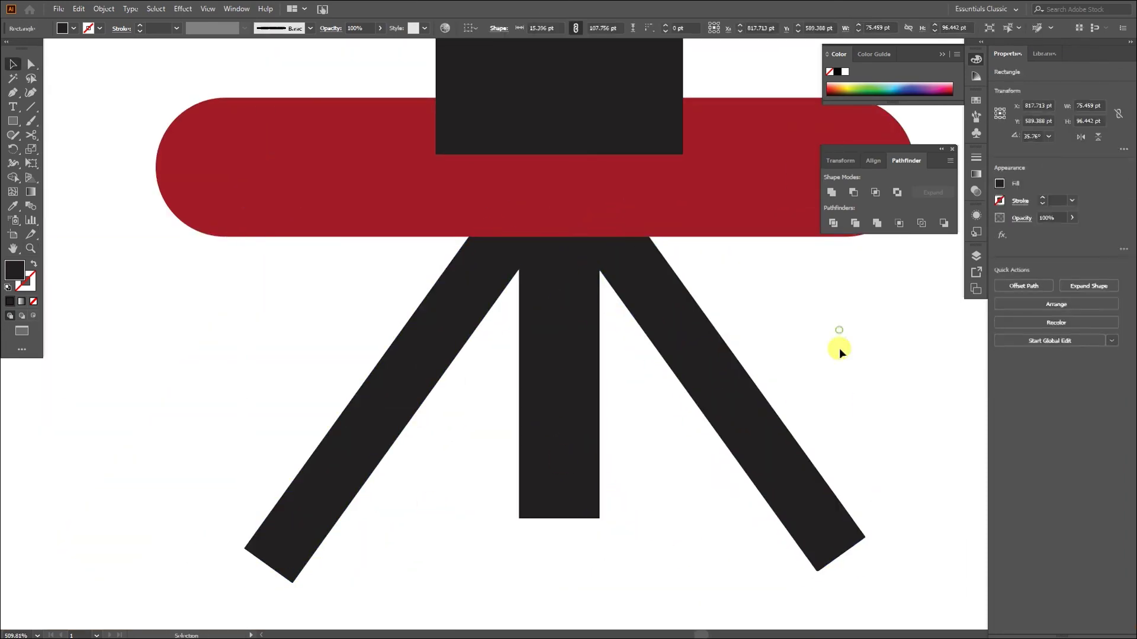
drag(642, 373, 635, 319)
click(589, 312)
Round the ends of all three chair legs.
click(396, 363)
shift+click(553, 361)
shift+click(719, 361)
drag(286, 518, 278, 471)
click(596, 566)
Select the chair's parts and enlarge the chair in front of the desk.
key(z)
drag(509, 412, 320, 405)
key(v)
drag(414, 414, 635, 603)
click(639, 509)
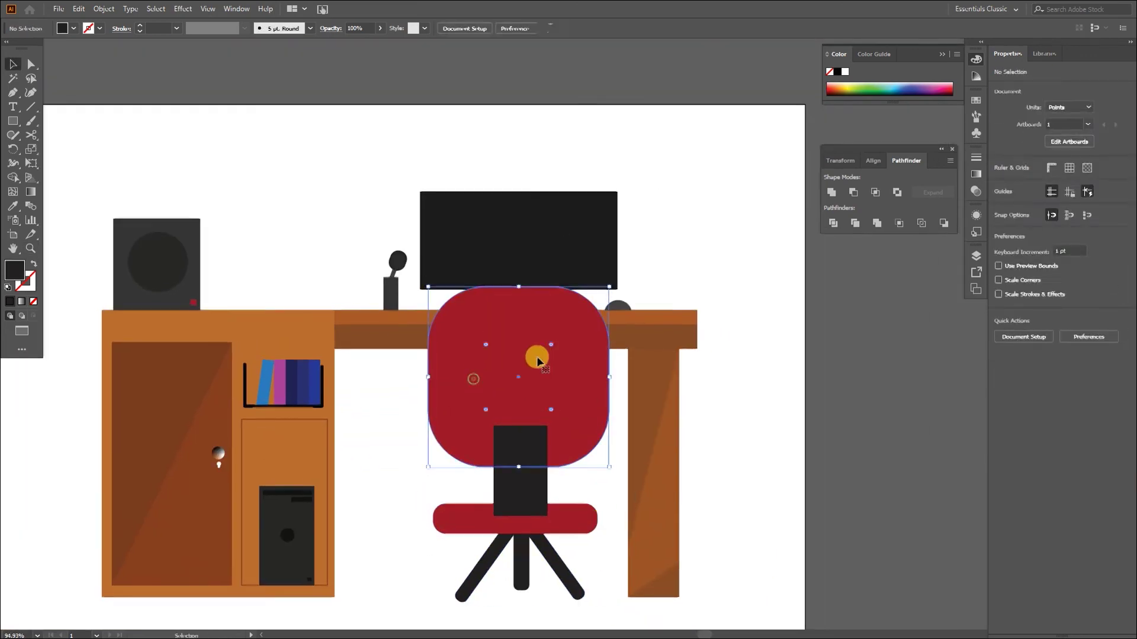
click(472, 381)
scroll(473, 414, down, 2)
click(396, 403)
Cover the chair's right half with a black rectangle and trim it to the chair's outline with Shape Builder.
click(13, 121)
drag(526, 307, 639, 606)
double_click(15, 271)
click(700, 306)
click(979, 160)
drag(710, 610, 426, 408)
key(shift+m)
alt+drag(619, 320, 619, 586)
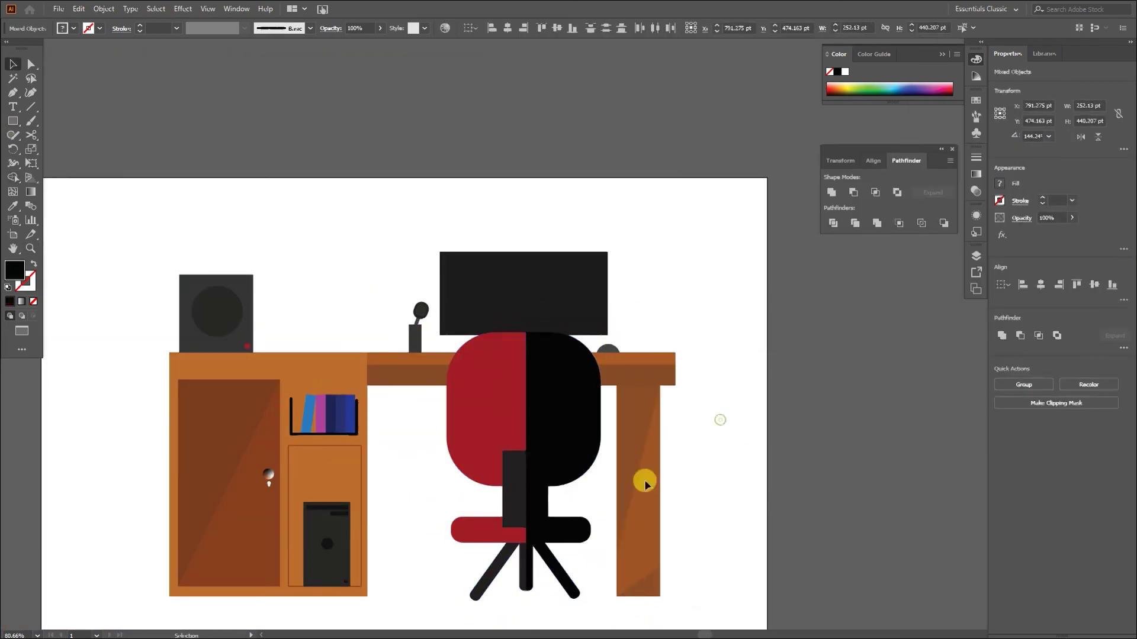
Draw a black triangle over the speaker's upper-left half with the Pen tool and lower its opacity as shading.
drag(86, 290, 169, 290)
key(p)
click(276, 259)
click(277, 419)
click(426, 258)
click(277, 259)
click(1050, 218)
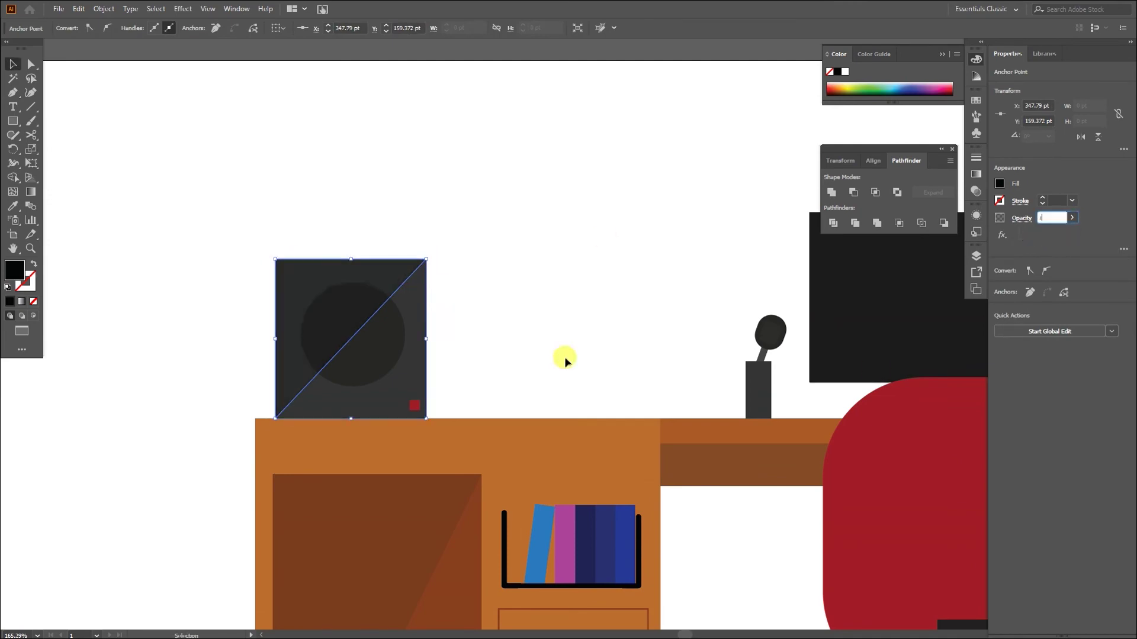
click(790, 379)
Enlarge the shaded chair and reposition its parts in front of the monitor and desk.
drag(594, 281, 607, 194)
drag(589, 408, 527, 409)
drag(579, 444, 586, 444)
click(580, 499)
mouse_move(580, 499)
mouse_down()
mouse_move(578, 515)
mouse_move(584, 484)
mouse_up()
drag(549, 411, 606, 411)
drag(645, 259, 658, 241)
double_click(606, 379)
double_click(779, 296)
Stretch the monitor's black rectangle upward to make it taller.
click(598, 202)
drag(651, 155, 654, 139)
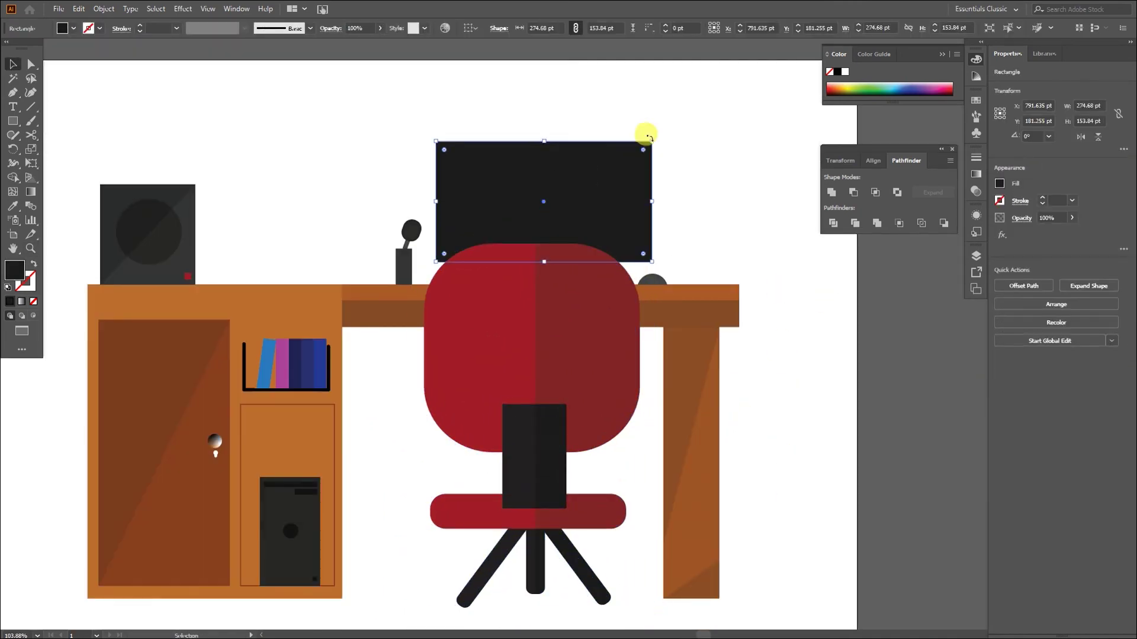
click(749, 225)
Fit a slightly smaller rectangle inside the monitor as its screen, filled with the microphone base's dark grey.
key(z)
drag(566, 155, 593, 245)
drag(797, 416, 800, 431)
key(i)
click(136, 447)
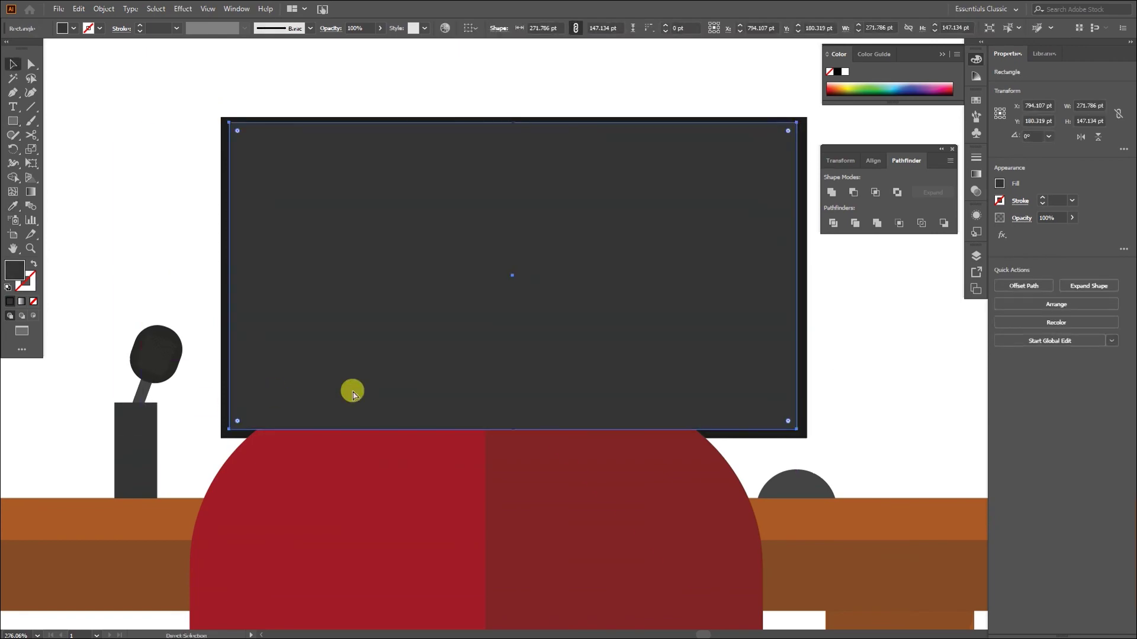
click(199, 409)
Group the whole illustration and expand Layer 1's contents.
key(z)
drag(606, 236, 469, 317)
key(v)
drag(212, 117, 770, 557)
drag(555, 419, 563, 410)
key(ctrl+z)
click(976, 255)
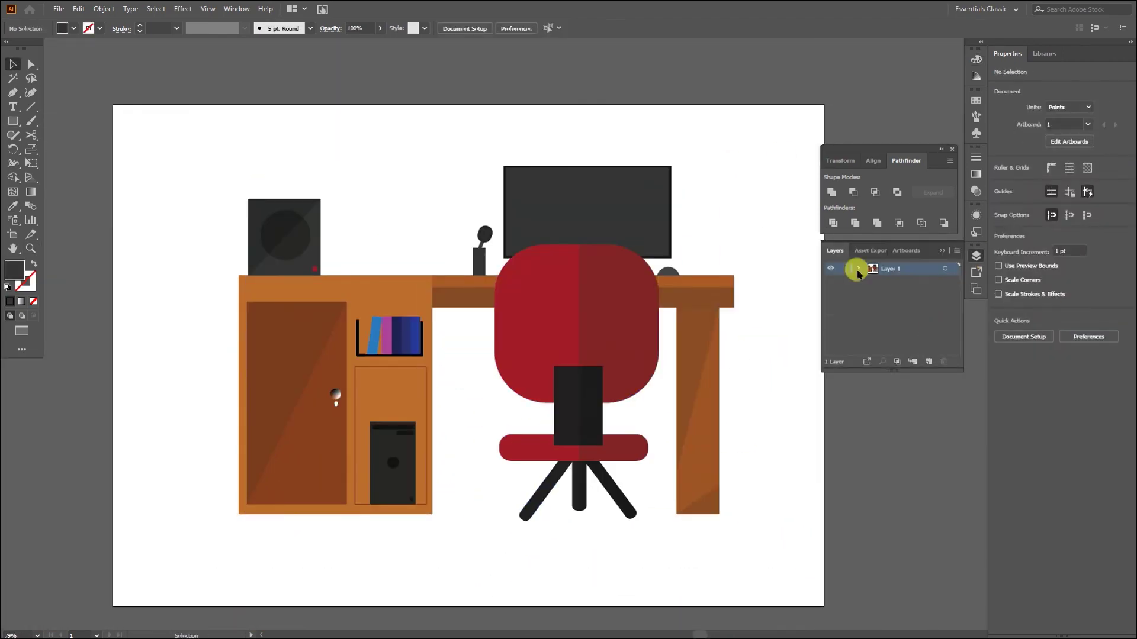
click(859, 269)
Scale the grouped illustration down to about 558 by 400 pt.
drag(734, 167, 644, 265)
click(534, 190)
drag(577, 356, 629, 347)
key(ctrl+z)
Apply a Grain texture effect to the group with intensity 65, contrast 49 and the Regular grain type.
click(183, 9)
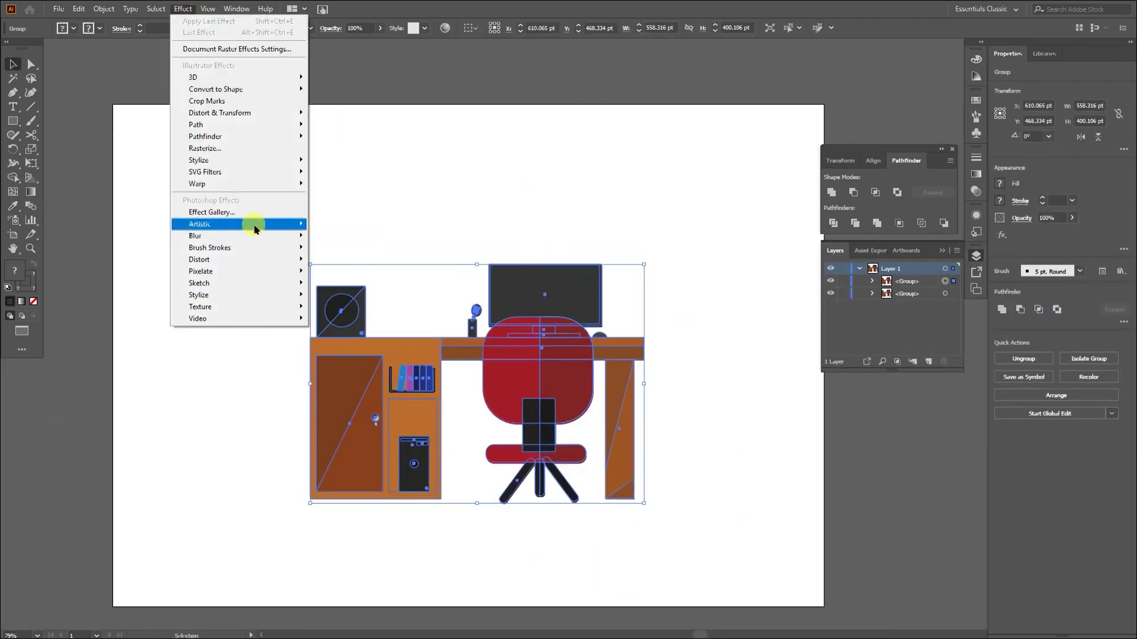
key(Escape)
drag(1030, 105, 1065, 105)
drag(1049, 130, 1046, 130)
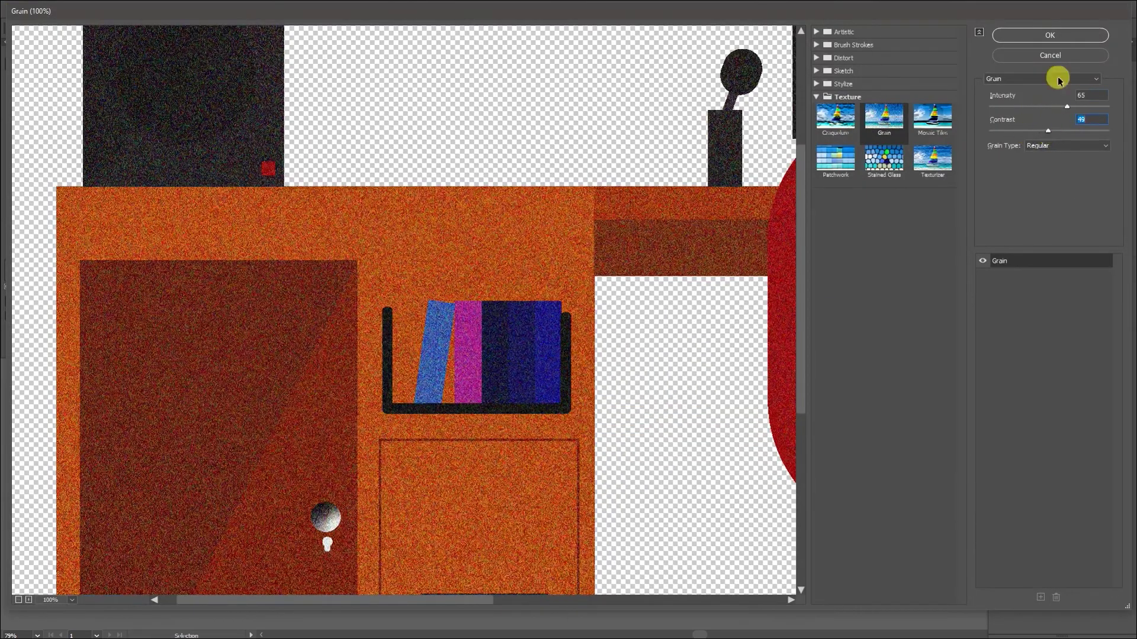
click(1051, 36)
Open the opacity setting of the grain-textured illustration.
key(z)
drag(432, 394, 502, 385)
key(v)
click(1072, 218)
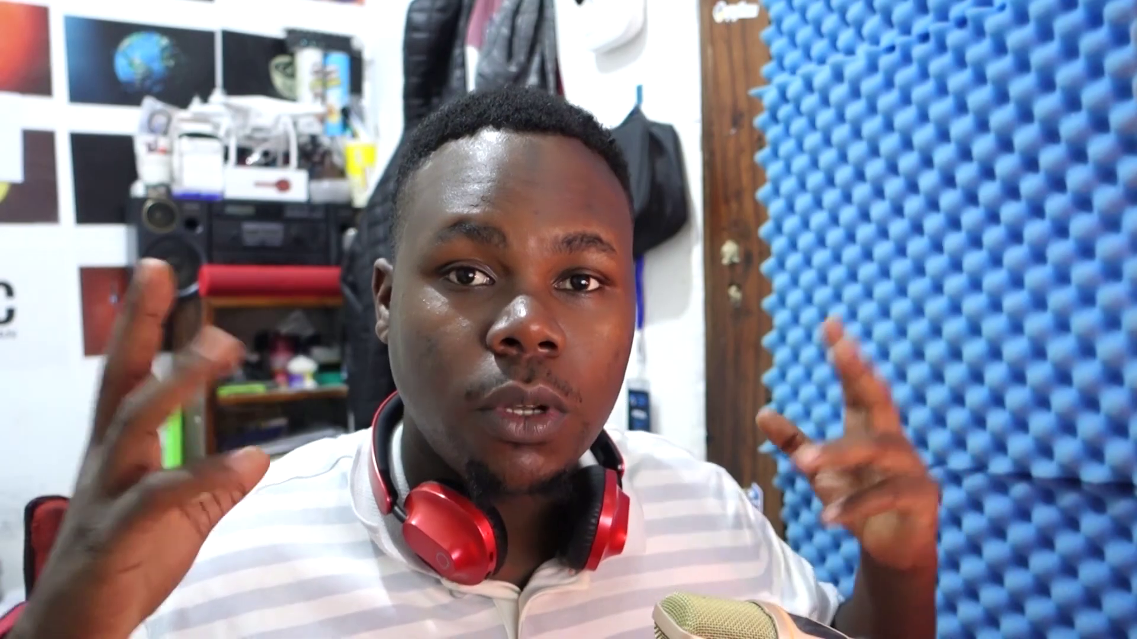